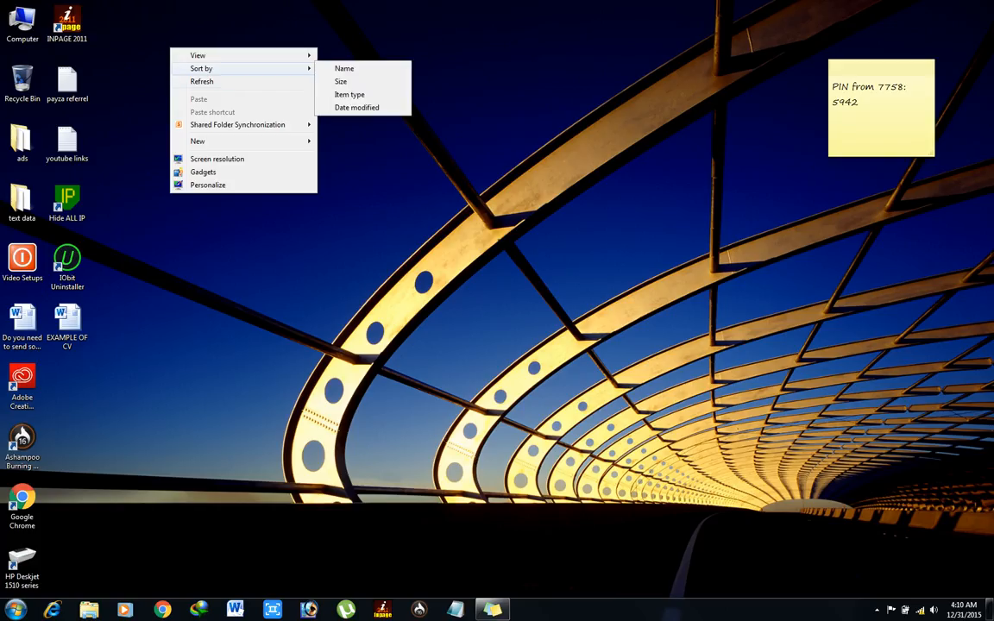
Step: Refresh the Windows 7 desktop four times, then start Word with a blank Document1
{"action": "left_click", "coordinate": [202, 81]}
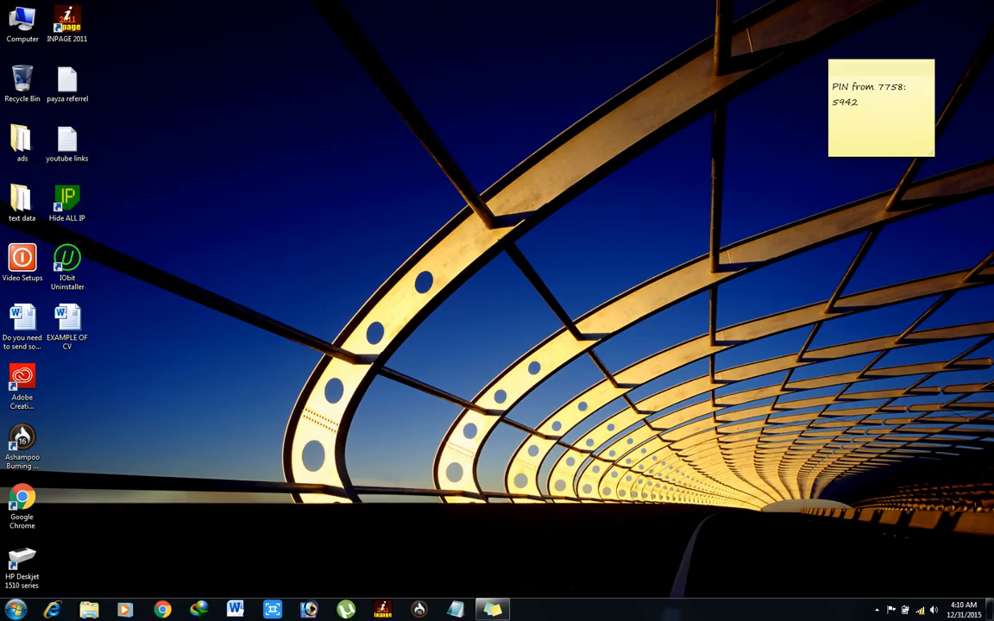
{"action": "right_click", "coordinate": [195, 79]}
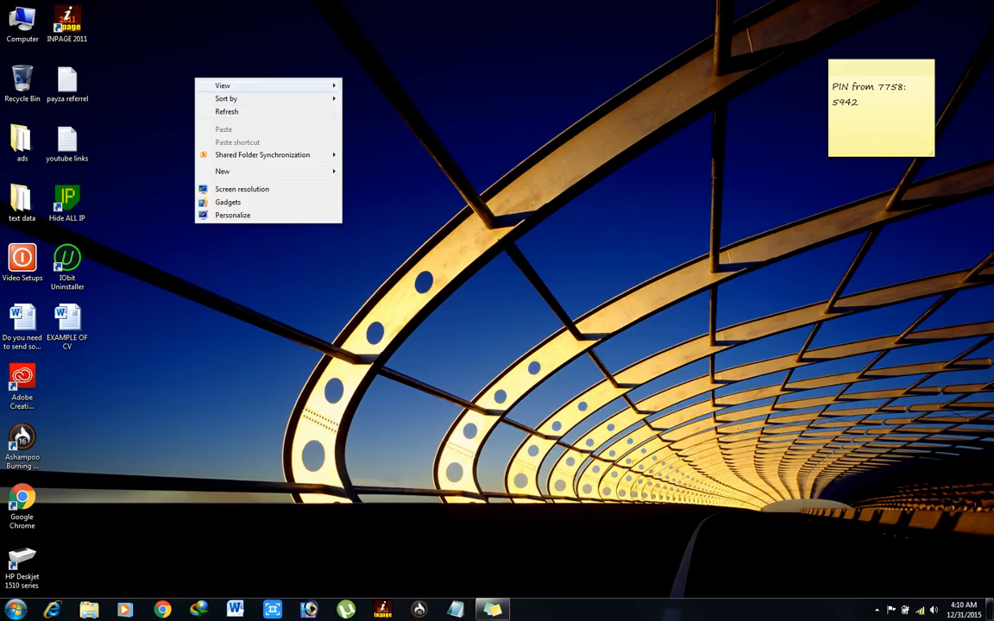
{"action": "left_click", "coordinate": [226, 112]}
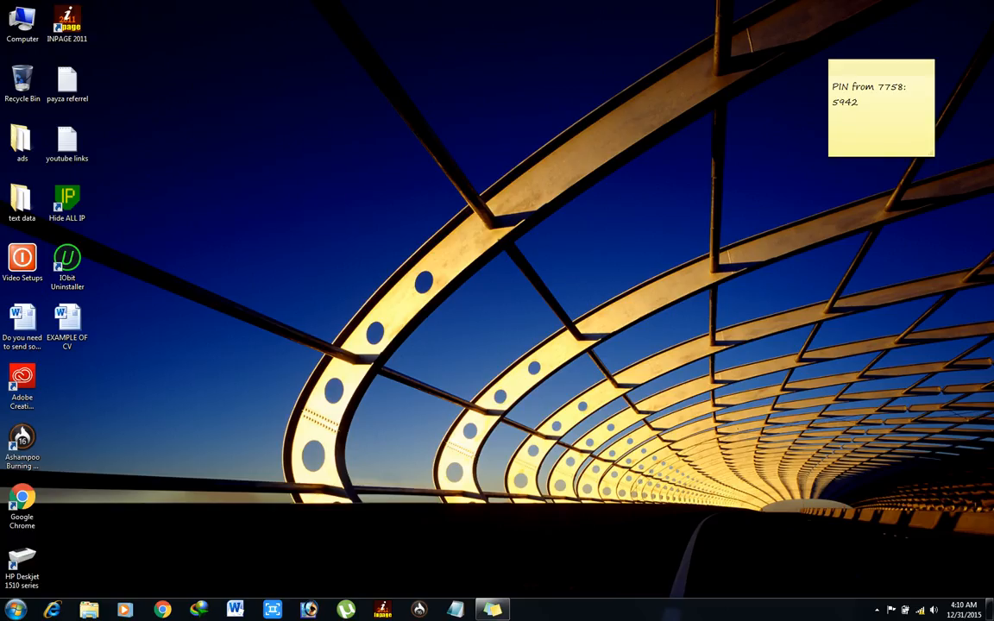
{"action": "right_click", "coordinate": [181, 78]}
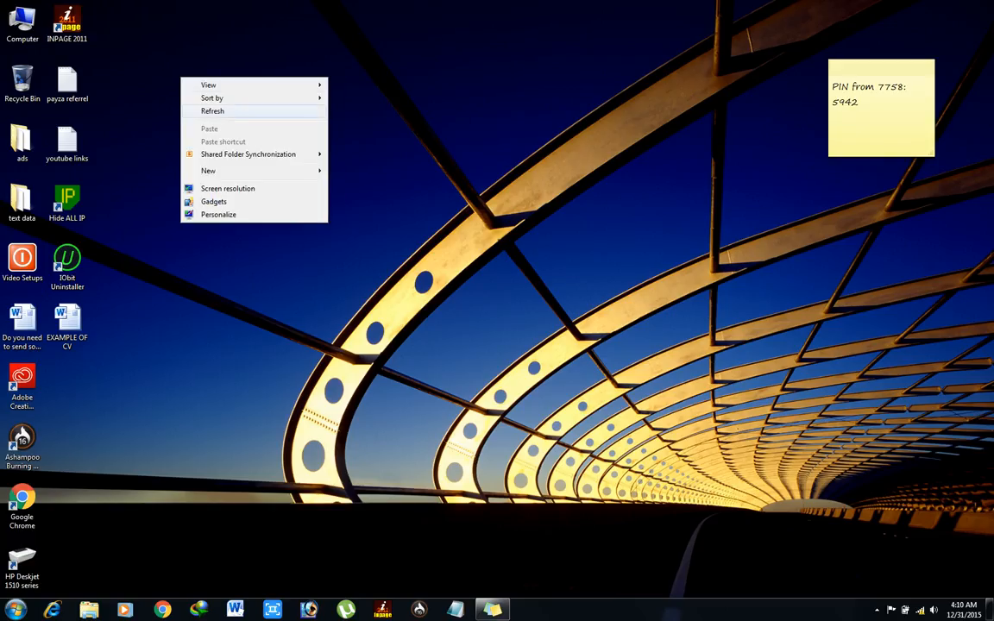
{"action": "left_click", "coordinate": [213, 111]}
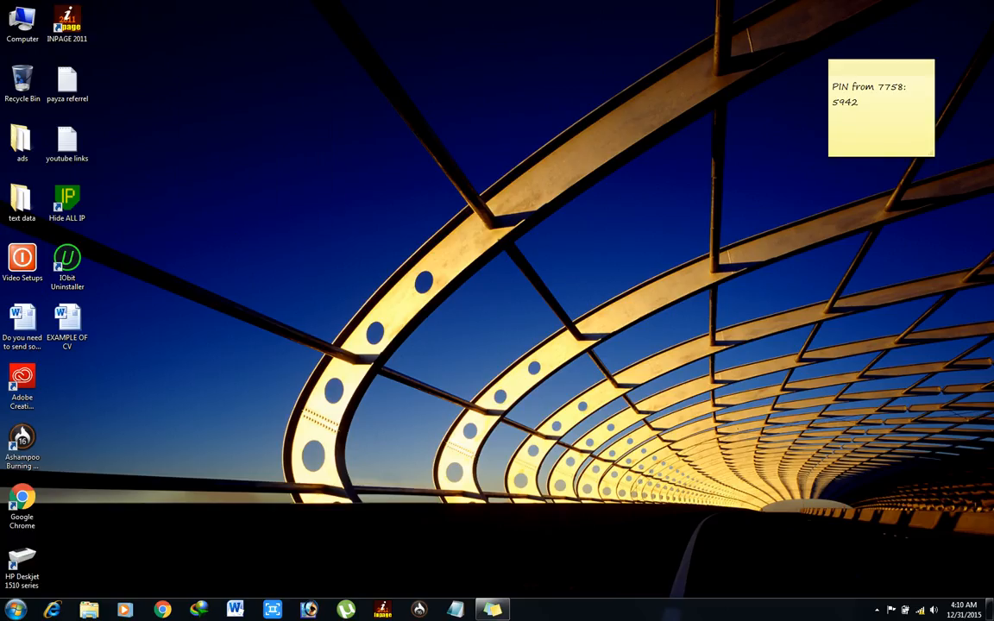
{"action": "right_click", "coordinate": [176, 66]}
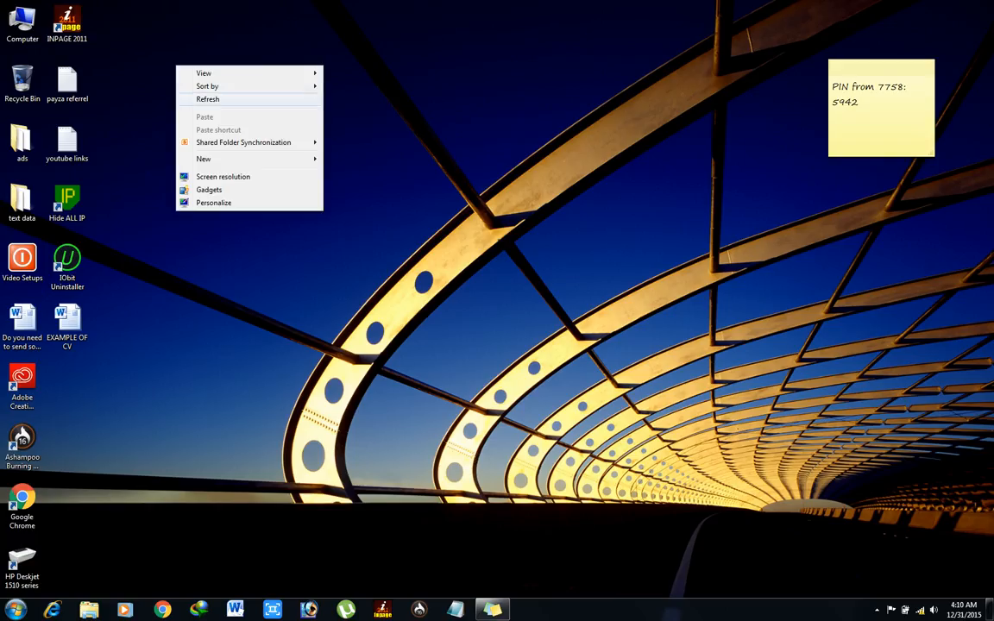
{"action": "left_click", "coordinate": [207, 99]}
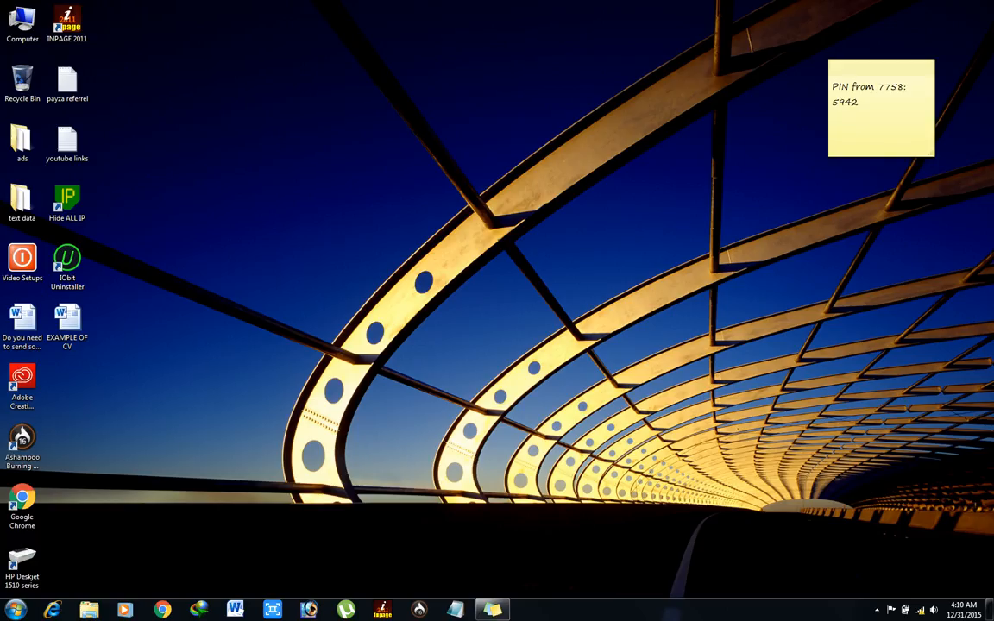
{"action": "right_click", "coordinate": [246, 151]}
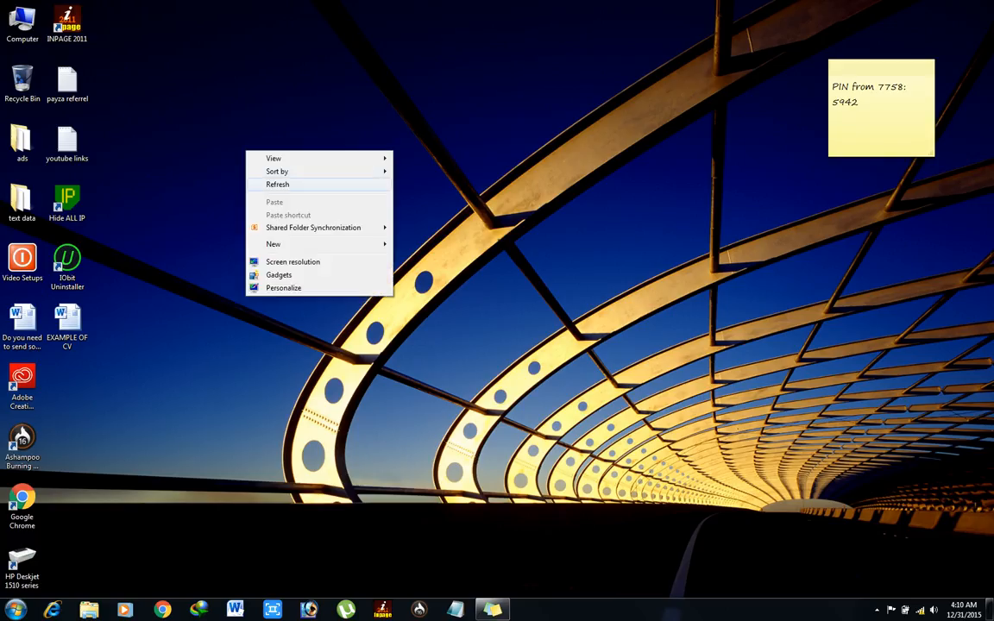
{"action": "key", "text": "Return"}
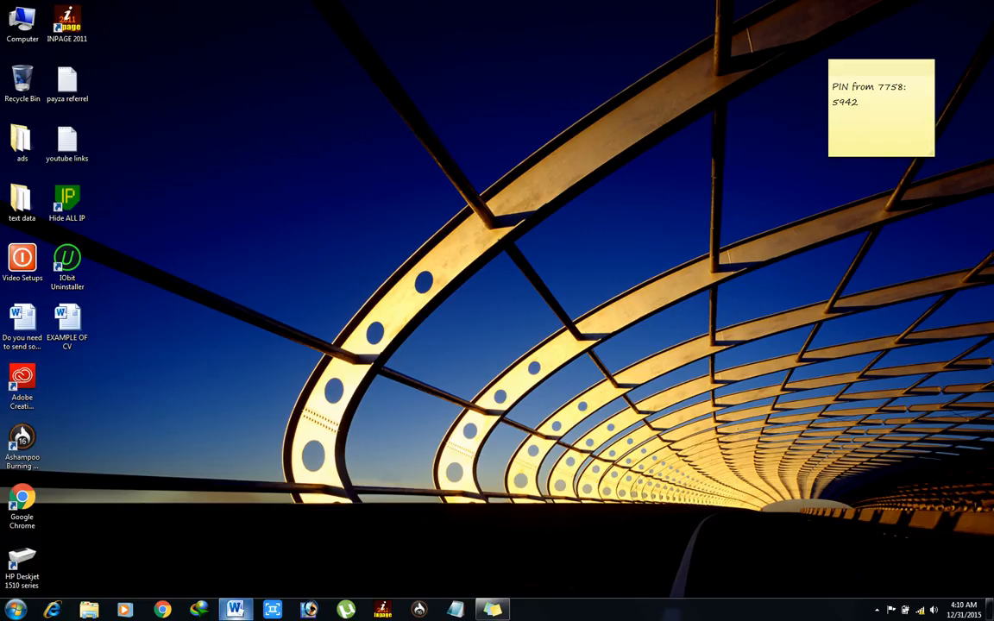
{"action": "left_click", "coordinate": [234, 610]}
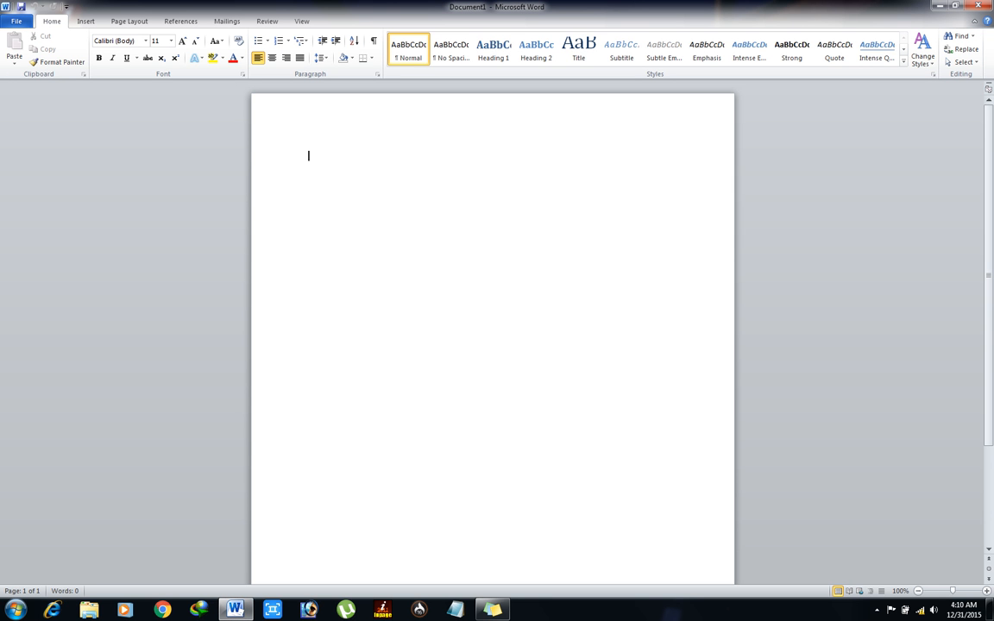
Step: Type and erase the test letters 'EJNB', then show the File tab's Info page for Document1
{"action": "type", "text": "EJNB"}
{"action": "key", "text": "BackSpace"}
{"action": "key", "text": "BackSpace"}
{"action": "key", "text": "BackSpace"}
{"action": "key", "text": "BackSpace"}
{"action": "key", "text": "alt+f"}
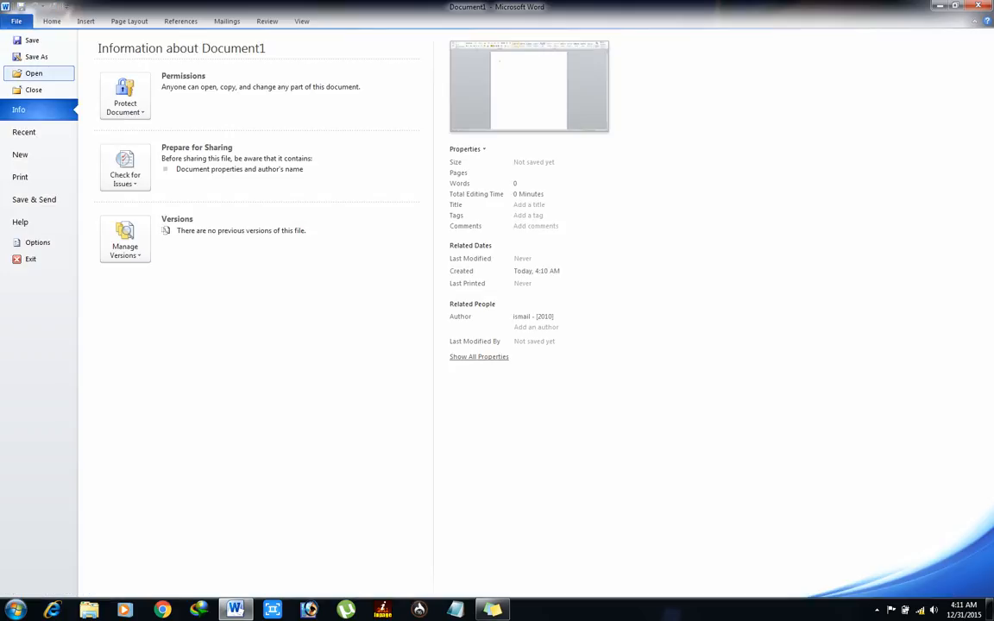
Step: In the Open dialog, browse Local Disk (C:) into Program Files\Microsoft Office\Templates
{"action": "key", "text": "Escape"}
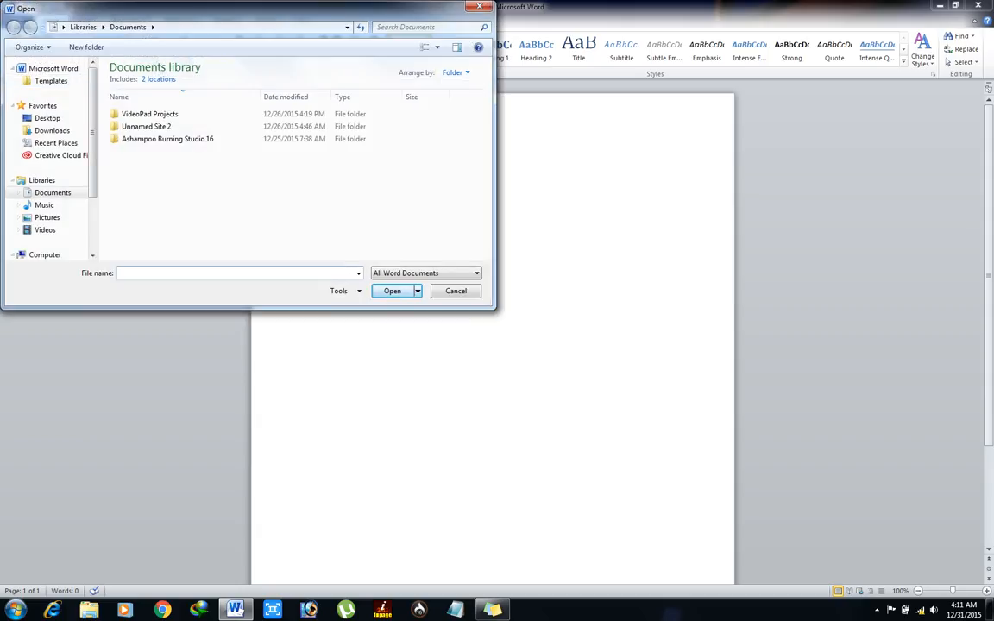
{"action": "key", "text": "Escape"}
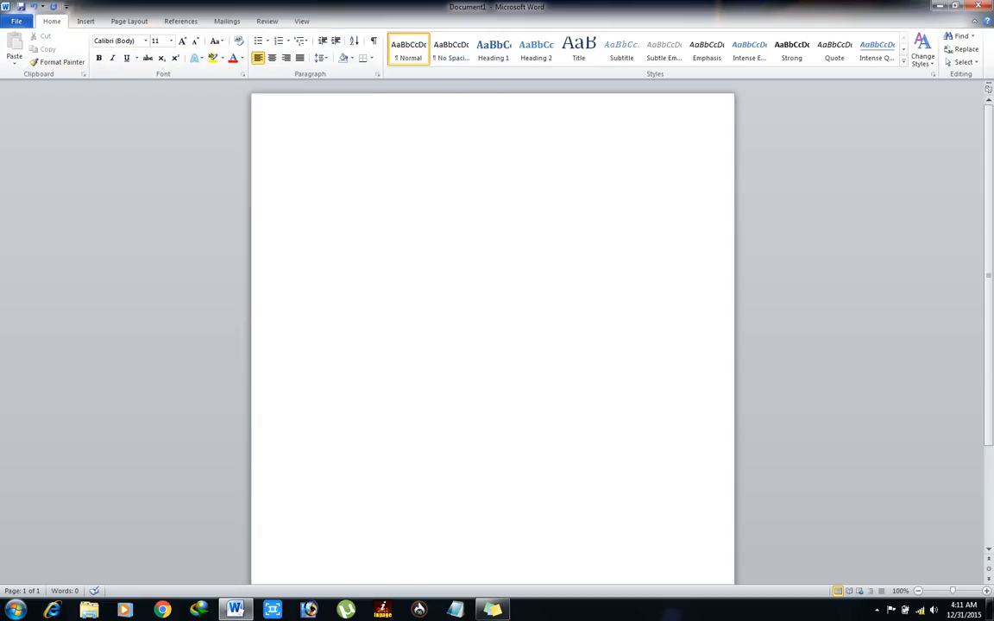
{"action": "left_click", "coordinate": [17, 20]}
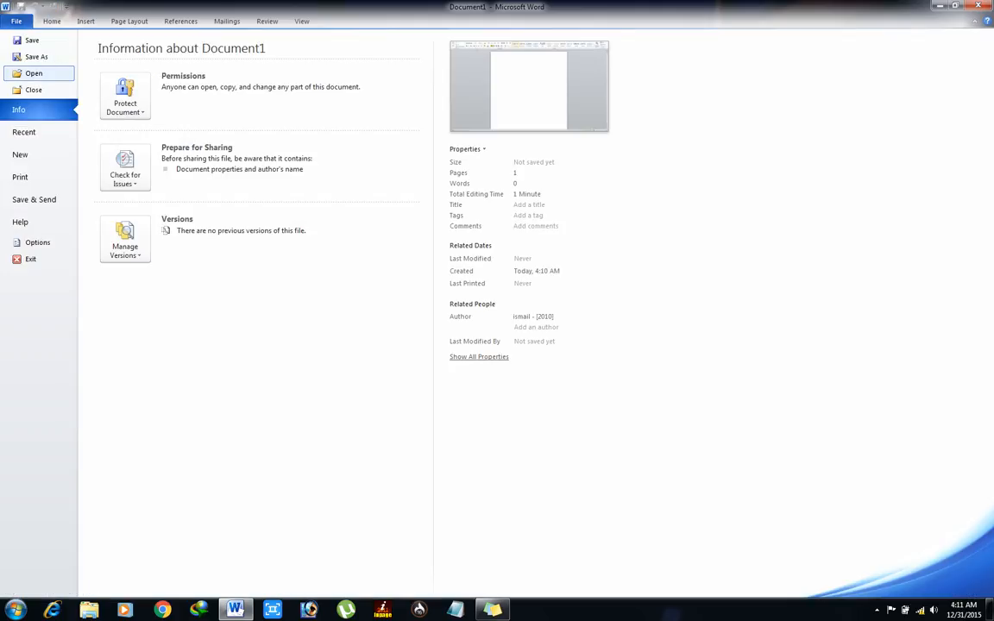
{"action": "key", "text": "Escape"}
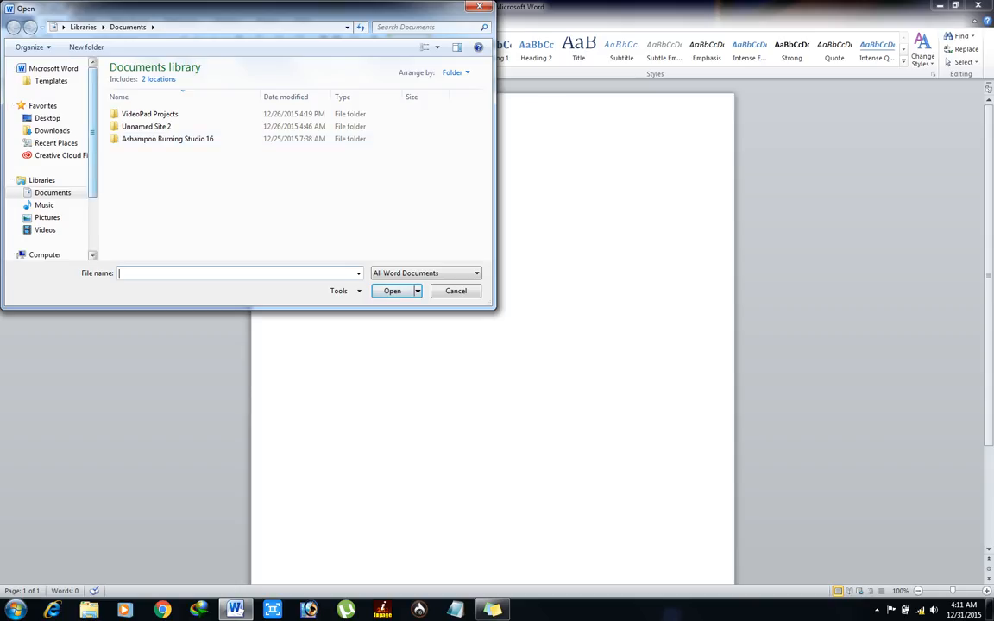
{"action": "scroll", "coordinate": [52, 156], "scroll_direction": "down", "scroll_amount": 3}
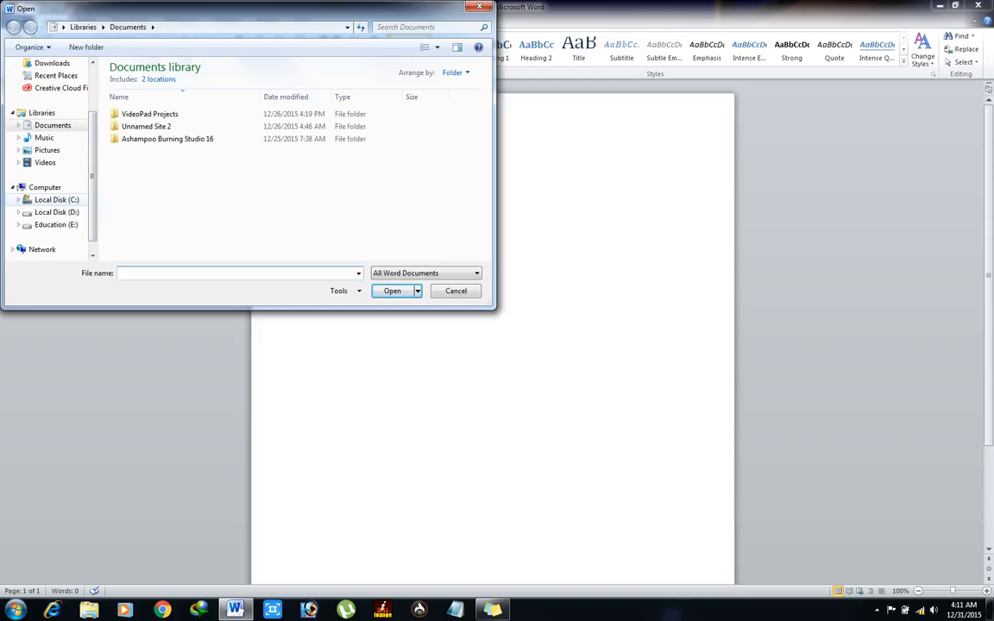
{"action": "left_click", "coordinate": [54, 200]}
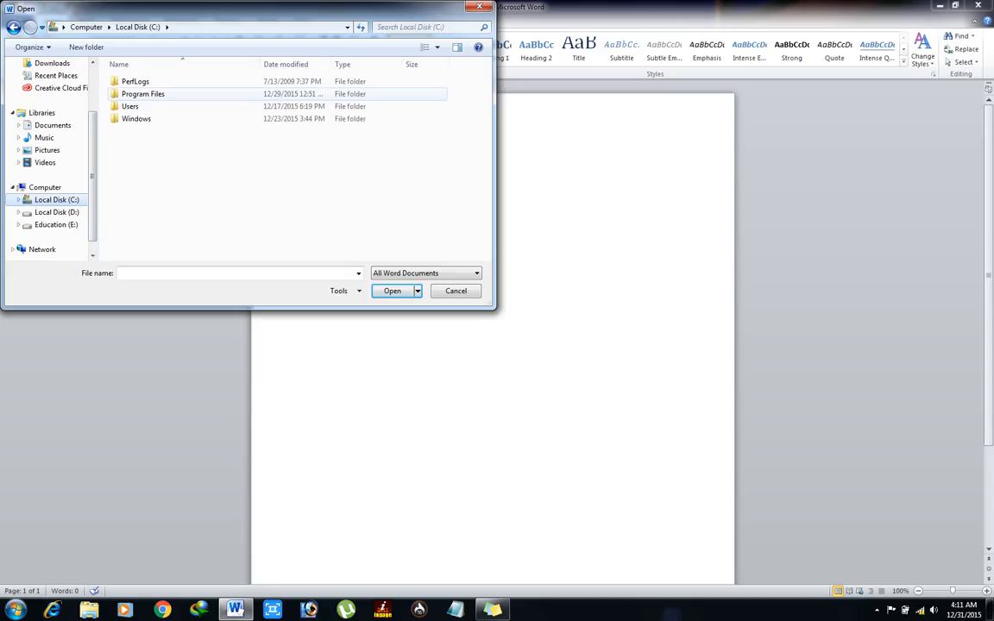
{"action": "double_click", "coordinate": [142, 93]}
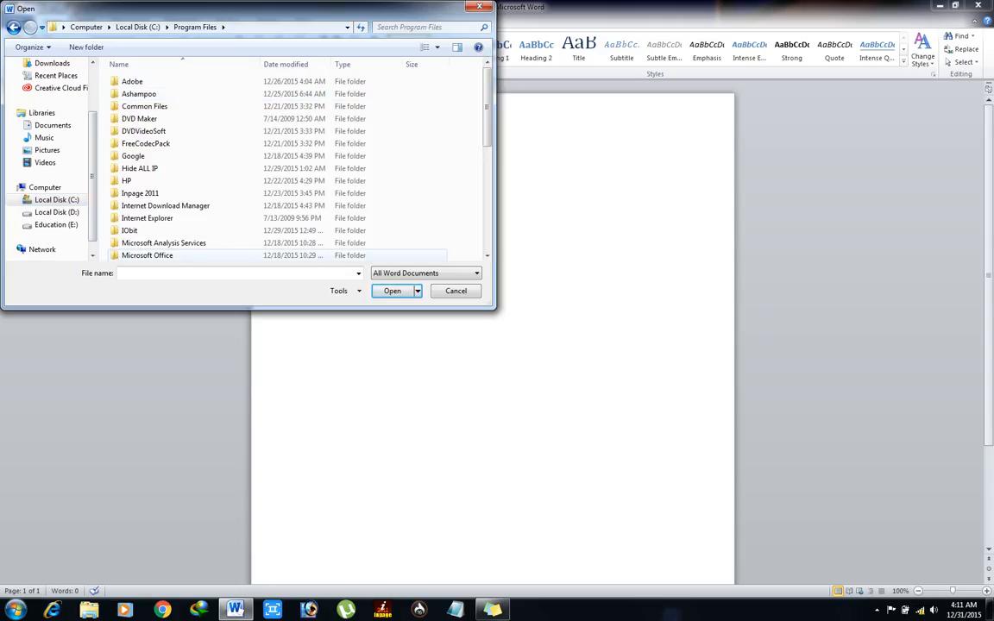
{"action": "double_click", "coordinate": [147, 256]}
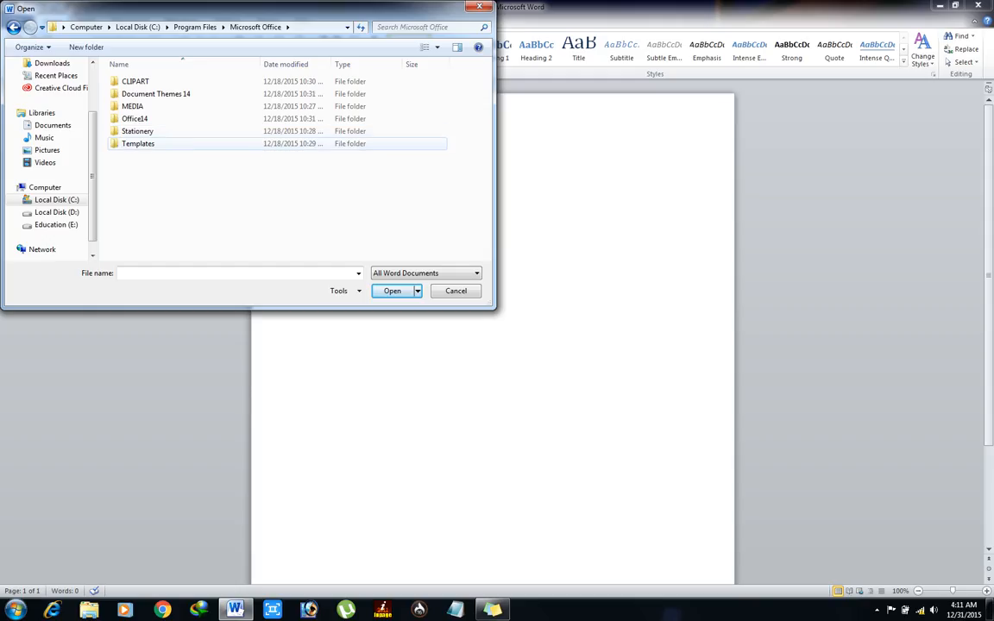
{"action": "double_click", "coordinate": [138, 143]}
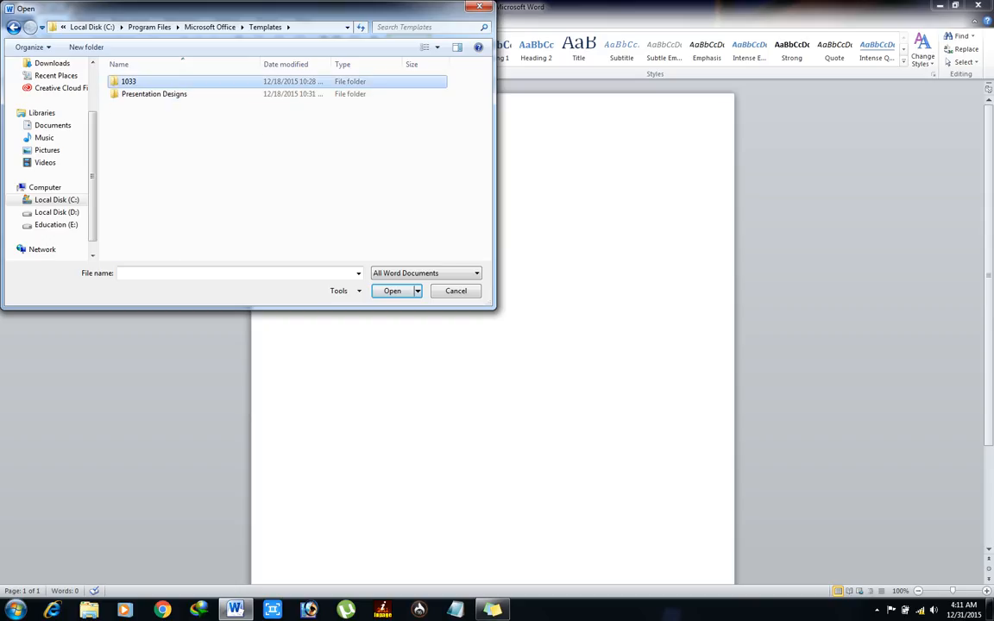
Step: Enter the 1033 folder and browse the Adjacency and BlackTie templates
{"action": "double_click", "coordinate": [128, 81]}
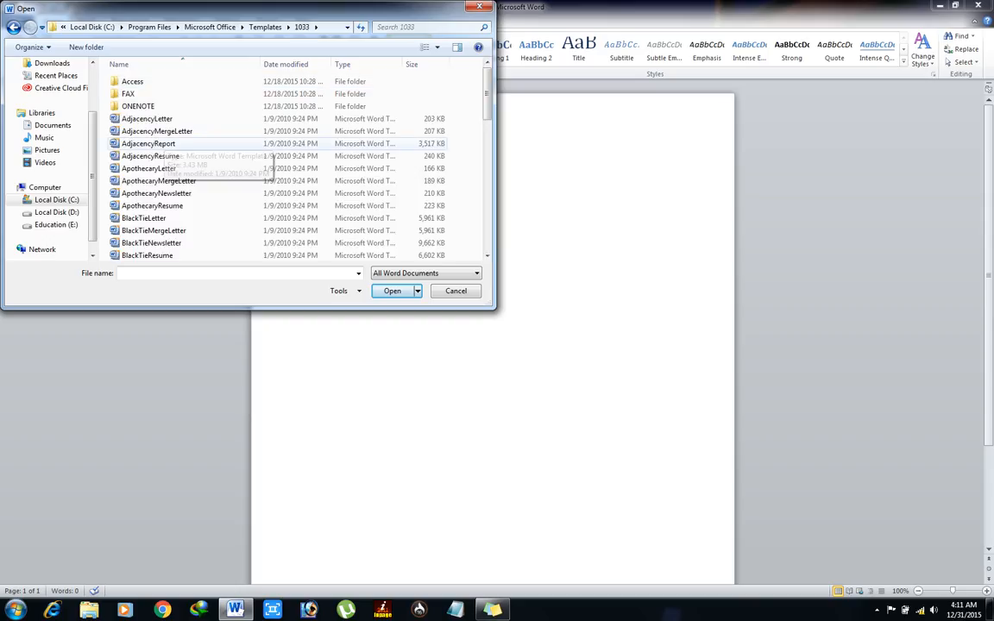
{"action": "left_click", "coordinate": [148, 143]}
{"action": "key", "text": "Down"}
{"action": "key", "text": "Down"}
{"action": "key", "text": "Down"}
{"action": "key", "text": "Down"}
{"action": "key", "text": "Down"}
{"action": "key", "text": "Down"}
{"action": "key", "text": "Down"}
{"action": "key", "text": "Down"}
{"action": "key", "text": "Down"}
{"action": "key", "text": "Down"}
{"action": "key", "text": "Down"}
{"action": "key", "text": "Down"}
{"action": "key", "text": "Down"}
{"action": "key", "text": "Down"}
{"action": "key", "text": "Down"}
{"action": "key", "text": "Down"}
{"action": "key", "text": "Down"}
{"action": "key", "text": "Down"}
{"action": "key", "text": "Down"}
{"action": "key", "text": "Down"}
{"action": "key", "text": "Down"}
{"action": "key", "text": "Down"}
{"action": "key", "text": "Down"}
{"action": "key", "text": "Down"}
{"action": "key", "text": "Down"}
{"action": "key", "text": "Down"}
{"action": "key", "text": "Down"}
{"action": "key", "text": "Down"}
{"action": "key", "text": "Down"}
{"action": "key", "text": "Down"}
{"action": "key", "text": "Down"}
{"action": "key", "text": "Down"}
{"action": "key", "text": "Down"}
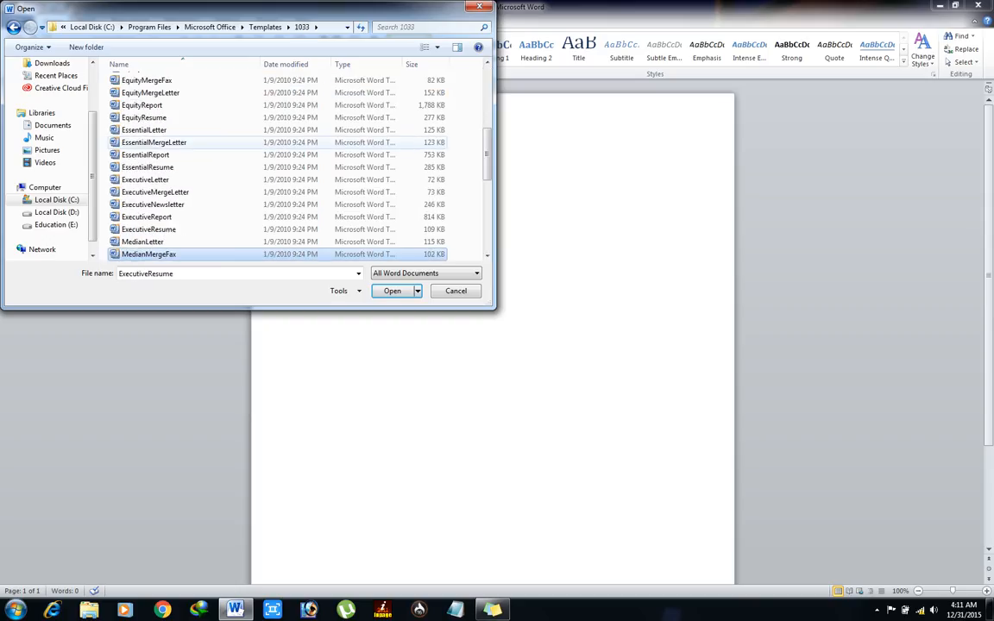
{"action": "key", "text": "Up"}
{"action": "key", "text": "Up"}
{"action": "key", "text": "Up"}
{"action": "key", "text": "Up"}
{"action": "key", "text": "Up"}
{"action": "key", "text": "Up"}
{"action": "key", "text": "Up"}
{"action": "key", "text": "Up"}
{"action": "key", "text": "Up"}
{"action": "key", "text": "Up"}
{"action": "key", "text": "Up"}
{"action": "key", "text": "Up"}
{"action": "key", "text": "Up"}
{"action": "key", "text": "Up"}
{"action": "key", "text": "Up"}
{"action": "key", "text": "Up"}
{"action": "key", "text": "Up"}
{"action": "key", "text": "Up"}
{"action": "key", "text": "Up"}
{"action": "key", "text": "Up"}
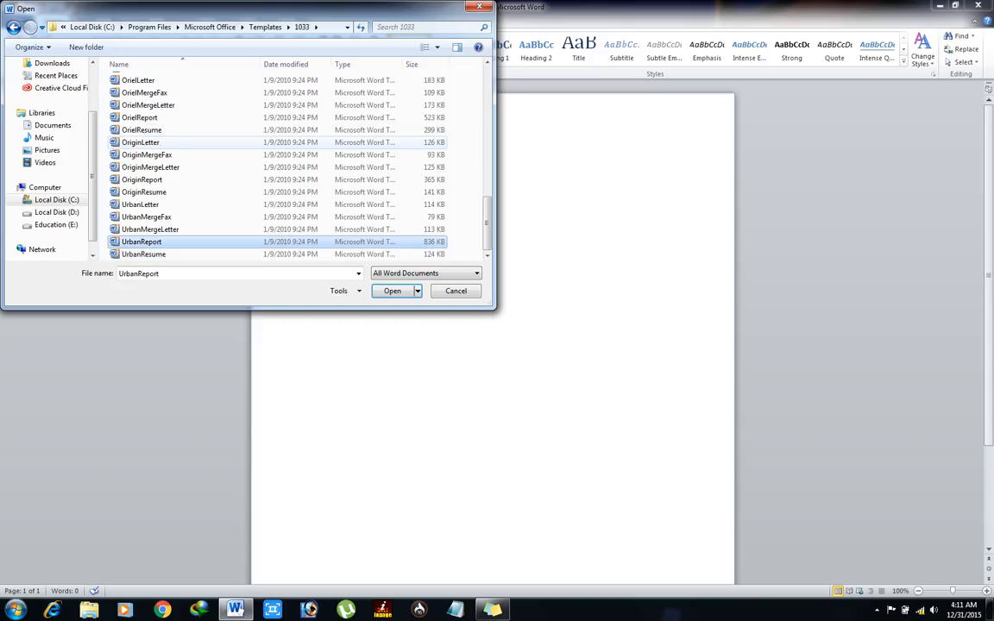
{"action": "key", "text": "Up"}
{"action": "key", "text": "Up"}
{"action": "key", "text": "Up"}
{"action": "key", "text": "Up"}
{"action": "key", "text": "Up"}
{"action": "key", "text": "Up"}
{"action": "key", "text": "Up"}
{"action": "key", "text": "Up"}
{"action": "key", "text": "Up"}
{"action": "key", "text": "Up"}
{"action": "key", "text": "Up"}
{"action": "key", "text": "Up"}
{"action": "key", "text": "Up"}
{"action": "key", "text": "Up"}
{"action": "key", "text": "Up"}
{"action": "key", "text": "Up"}
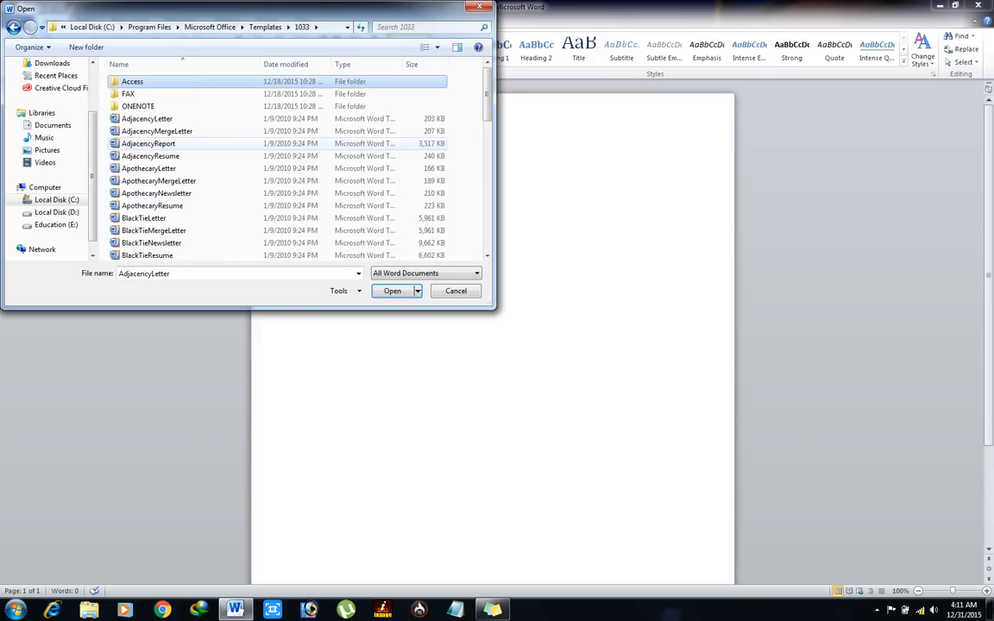
{"action": "key", "text": "Down"}
{"action": "key", "text": "Down"}
{"action": "key", "text": "Down"}
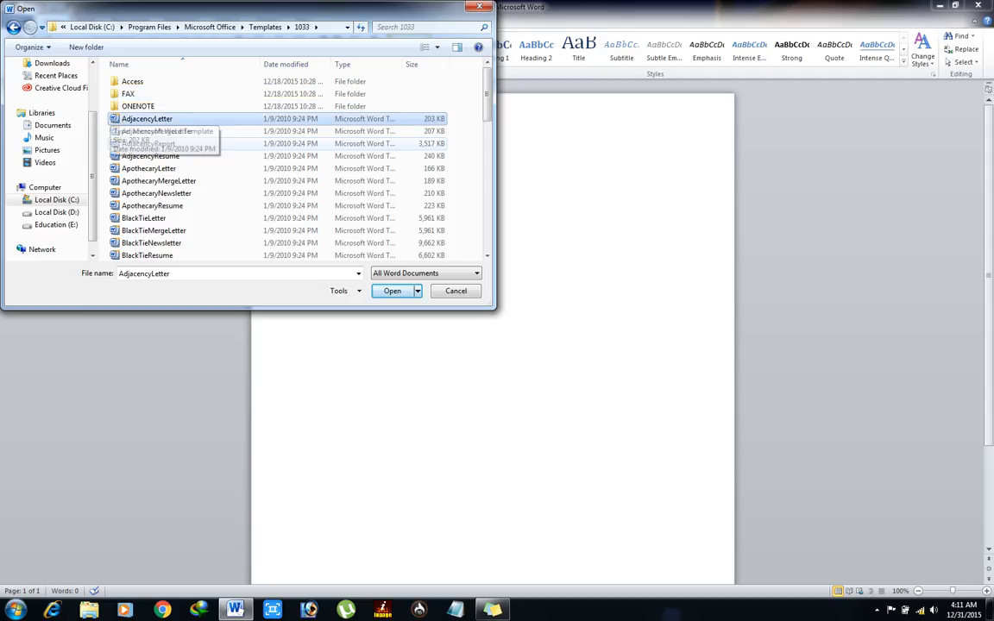
{"action": "key", "text": "Down"}
{"action": "key", "text": "Down"}
{"action": "key", "text": "Down"}
{"action": "key", "text": "Down"}
{"action": "key", "text": "Down"}
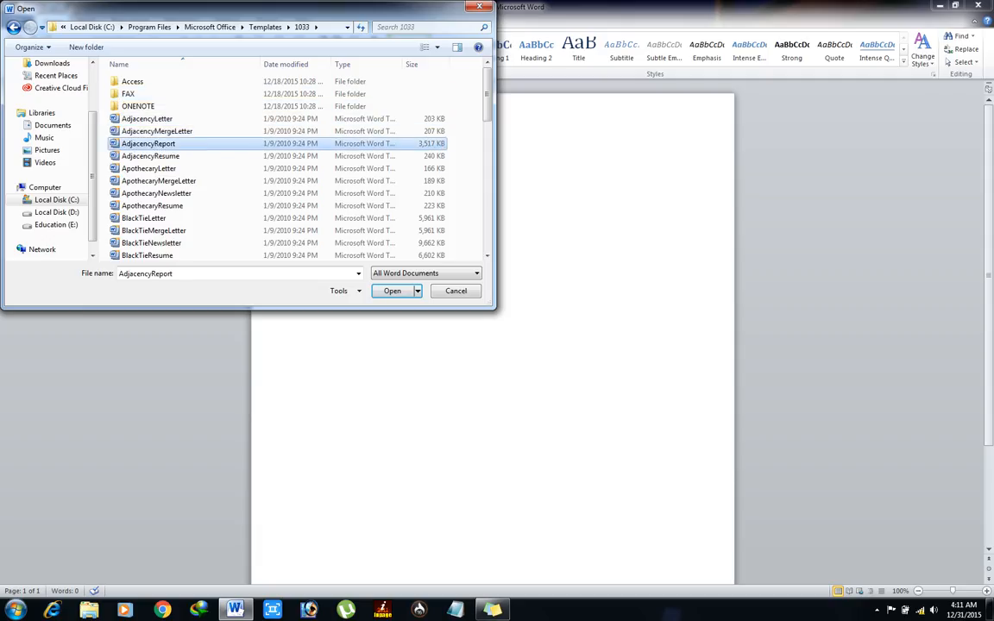
{"action": "key", "text": "Up"}
{"action": "key", "text": "Up"}
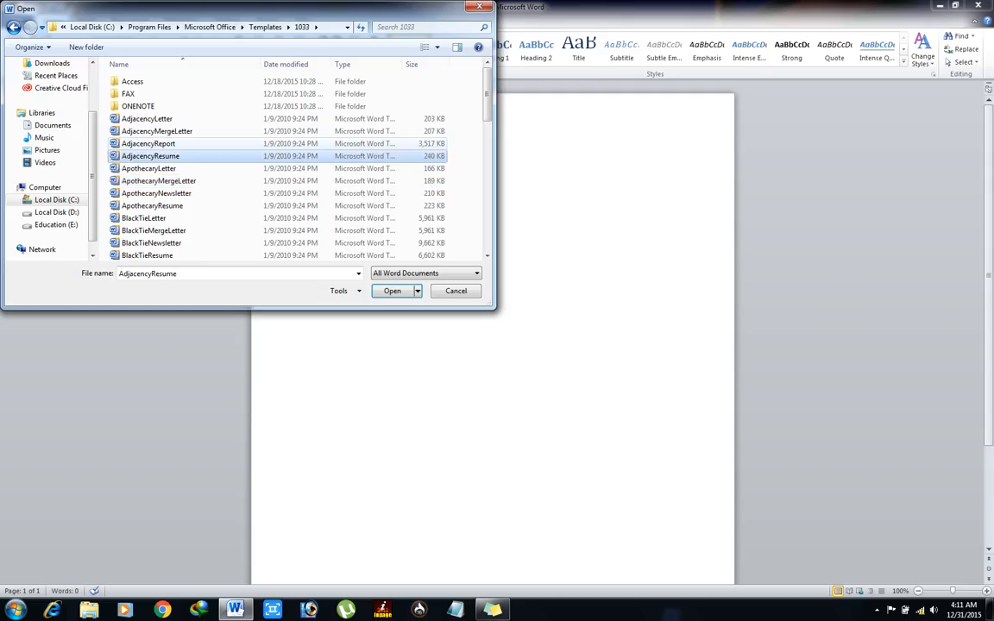
{"action": "key", "text": "Down"}
{"action": "key", "text": "Down"}
{"action": "key", "text": "Down"}
{"action": "key", "text": "Down"}
{"action": "key", "text": "Down"}
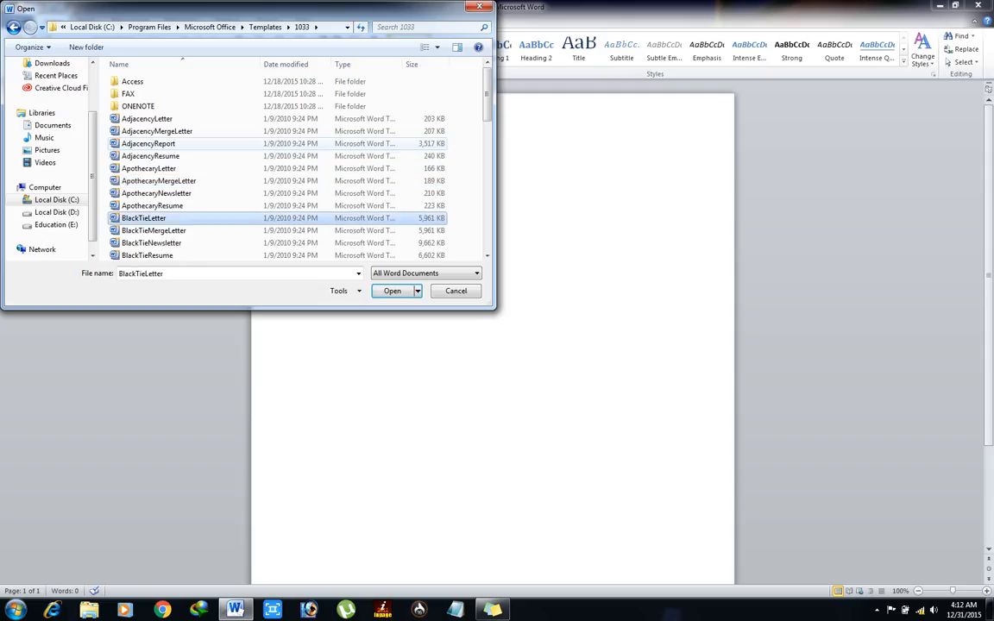
{"action": "key", "text": "Down"}
{"action": "key", "text": "Down"}
{"action": "key", "text": "Down"}
{"action": "key", "text": "Down"}
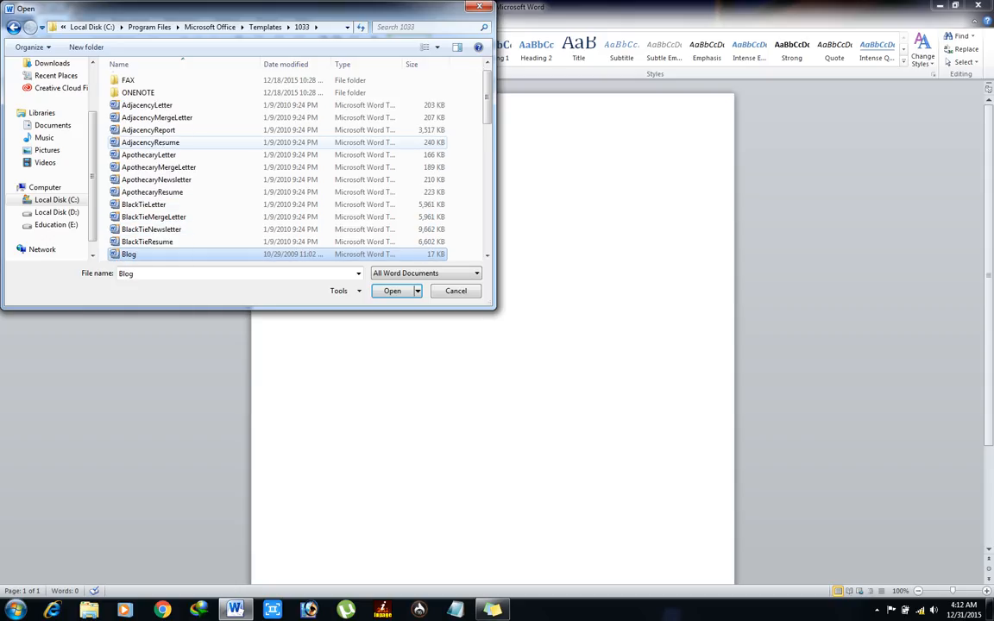
{"action": "key", "text": "Up"}
{"action": "key", "text": "Down"}
{"action": "key", "text": "Down"}
{"action": "key", "text": "Down"}
{"action": "key", "text": "Down"}
{"action": "key", "text": "Down"}
{"action": "key", "text": "Down"}
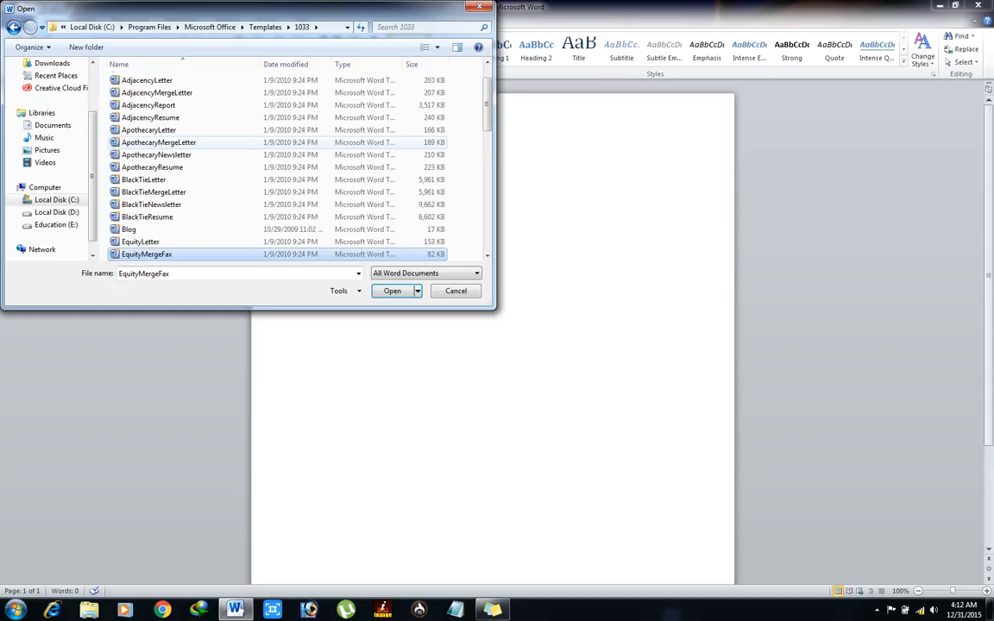
{"action": "key", "text": "Up"}
{"action": "key", "text": "Up"}
{"action": "key", "text": "Up"}
{"action": "key", "text": "Up"}
{"action": "key", "text": "Up"}
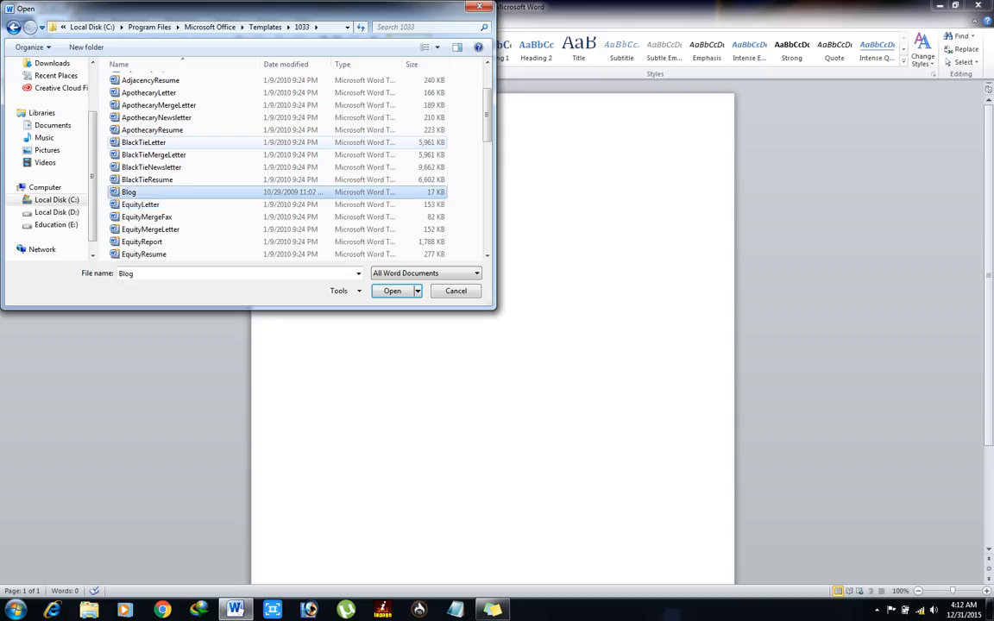
Step: Browse the Equity, Essential and Median templates, then open EquityResume
{"action": "key", "text": "Down"}
{"action": "key", "text": "Down"}
{"action": "key", "text": "Down"}
{"action": "key", "text": "Down"}
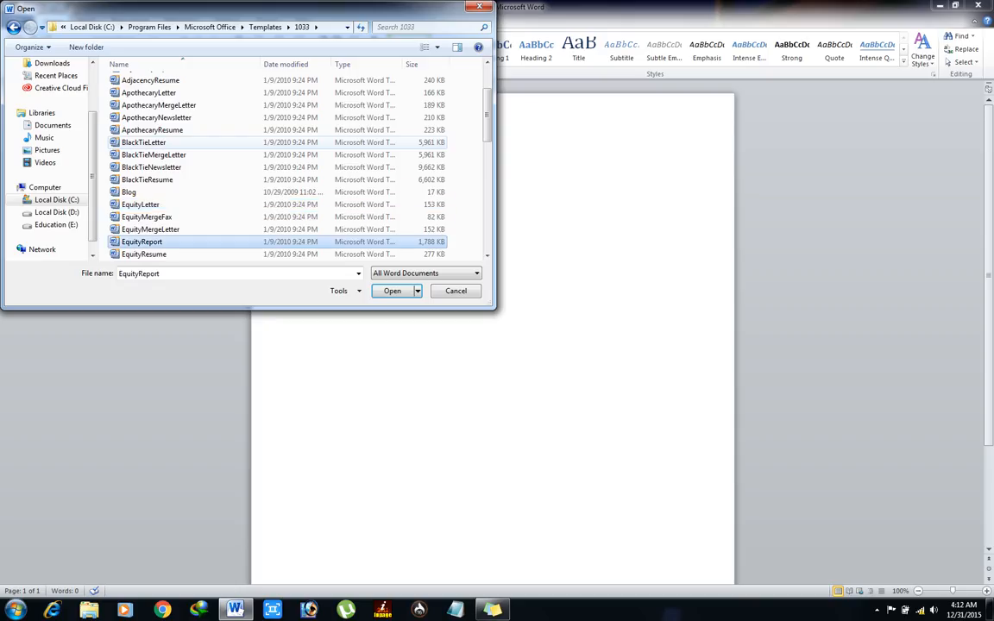
{"action": "key", "text": "Down"}
{"action": "key", "text": "Up"}
{"action": "key", "text": "Up"}
{"action": "key", "text": "Up"}
{"action": "key", "text": "Up"}
{"action": "key", "text": "Up"}
{"action": "key", "text": "Up"}
{"action": "key", "text": "Up"}
{"action": "key", "text": "Up"}
{"action": "key", "text": "Up"}
{"action": "key", "text": "Up"}
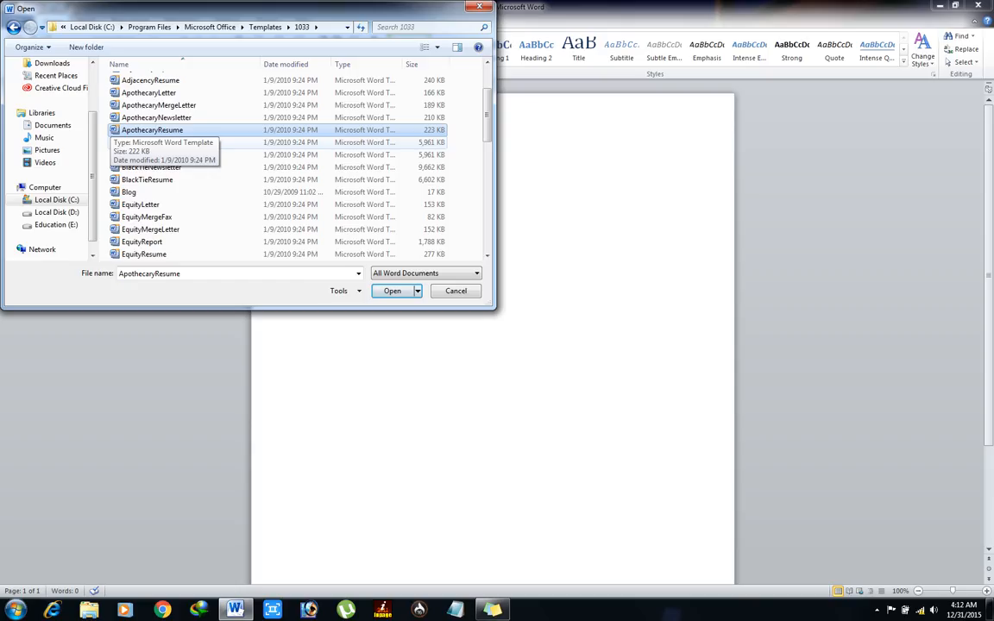
{"action": "key", "text": "Down"}
{"action": "key", "text": "Down"}
{"action": "key", "text": "Down"}
{"action": "key", "text": "Down"}
{"action": "key", "text": "Down"}
{"action": "key", "text": "Down"}
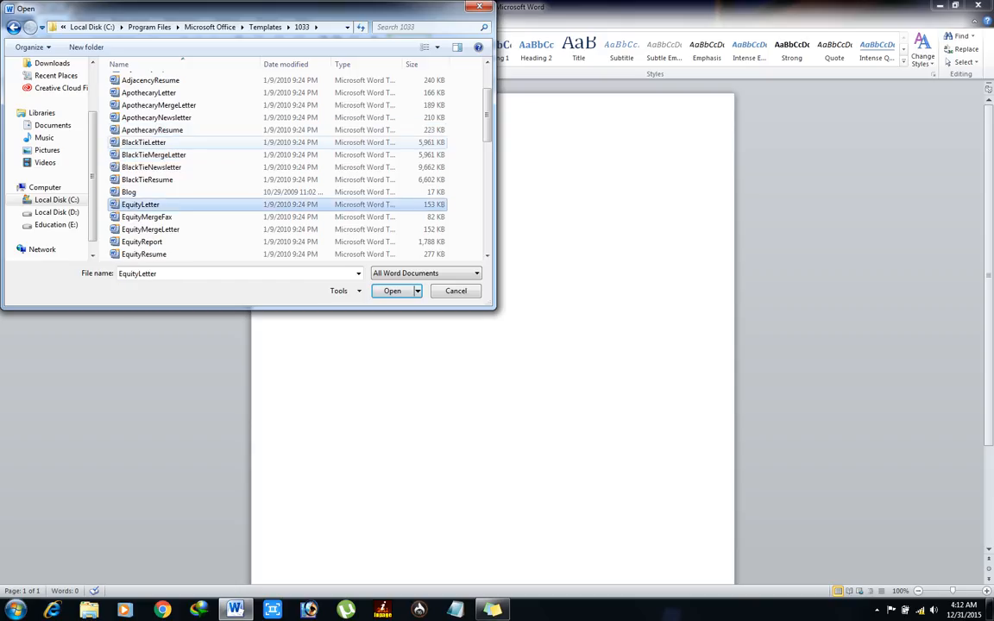
{"action": "key", "text": "Up"}
{"action": "key", "text": "Up"}
{"action": "key", "text": "Down"}
{"action": "key", "text": "Down"}
{"action": "key", "text": "Down"}
{"action": "key", "text": "Down"}
{"action": "key", "text": "Down"}
{"action": "key", "text": "Down"}
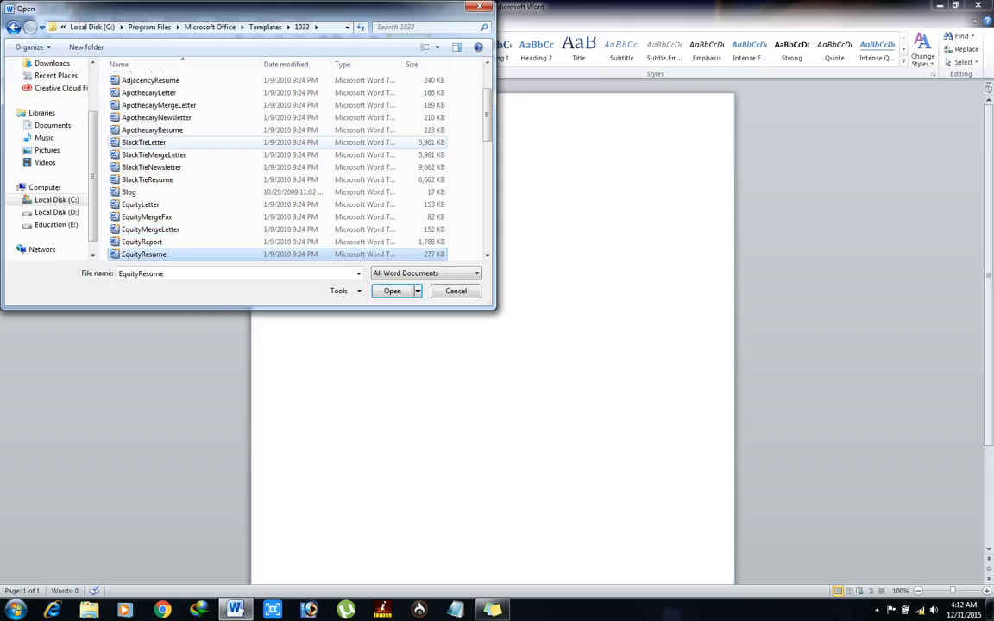
{"action": "key", "text": "Down"}
{"action": "key", "text": "Down"}
{"action": "key", "text": "Down"}
{"action": "key", "text": "Down"}
{"action": "key", "text": "Down"}
{"action": "key", "text": "Down"}
{"action": "key", "text": "Up"}
{"action": "key", "text": "Up"}
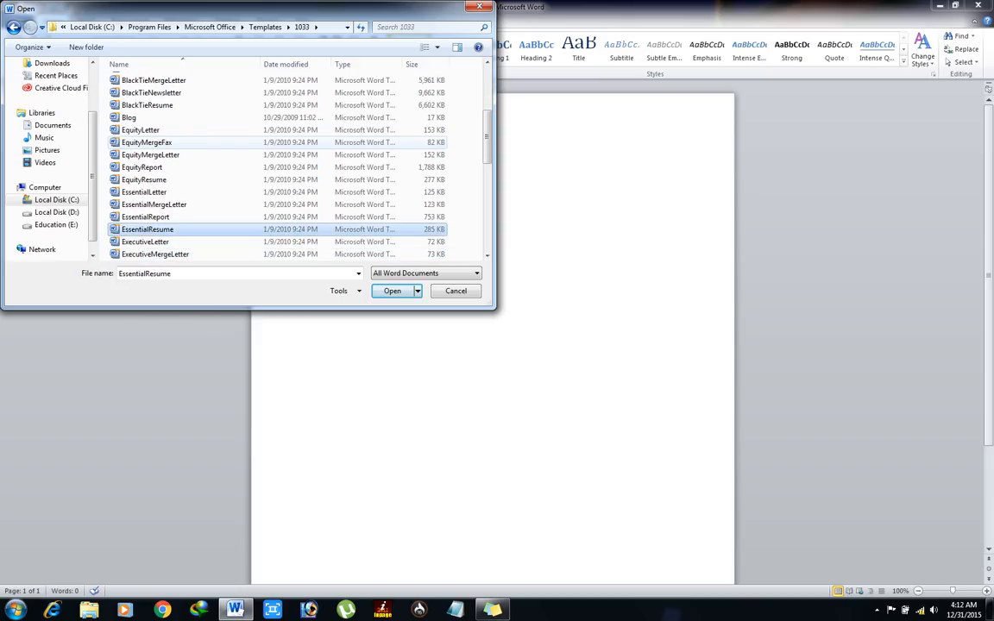
{"action": "key", "text": "Down"}
{"action": "key", "text": "Down"}
{"action": "key", "text": "Down"}
{"action": "key", "text": "Down"}
{"action": "key", "text": "Down"}
{"action": "key", "text": "Down"}
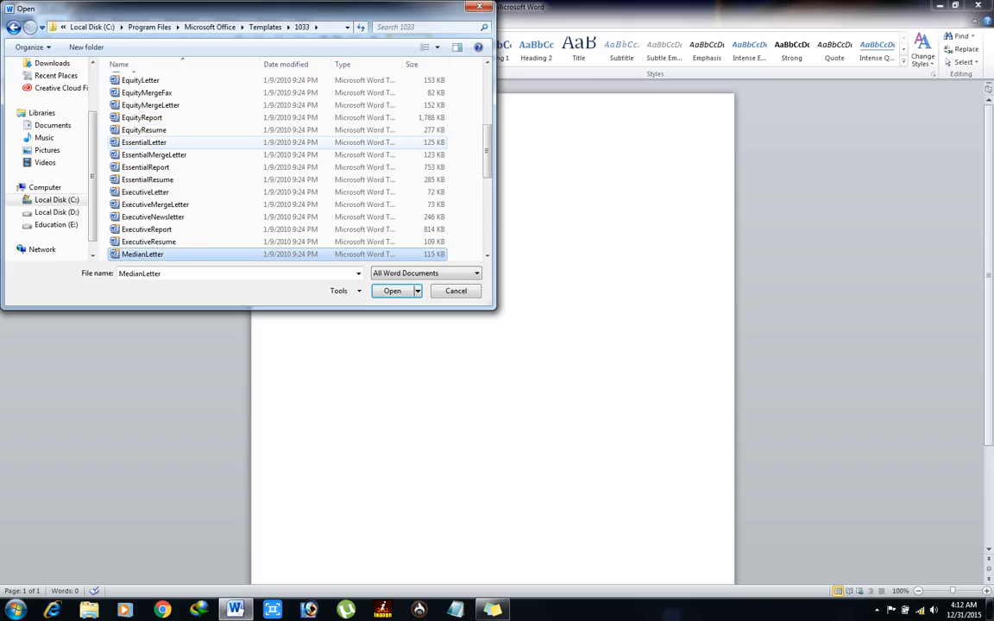
{"action": "key", "text": "Up"}
{"action": "key", "text": "Down"}
{"action": "key", "text": "Down"}
{"action": "key", "text": "Down"}
{"action": "key", "text": "Down"}
{"action": "key", "text": "Down"}
{"action": "key", "text": "Down"}
{"action": "key", "text": "Down"}
{"action": "key", "text": "Down"}
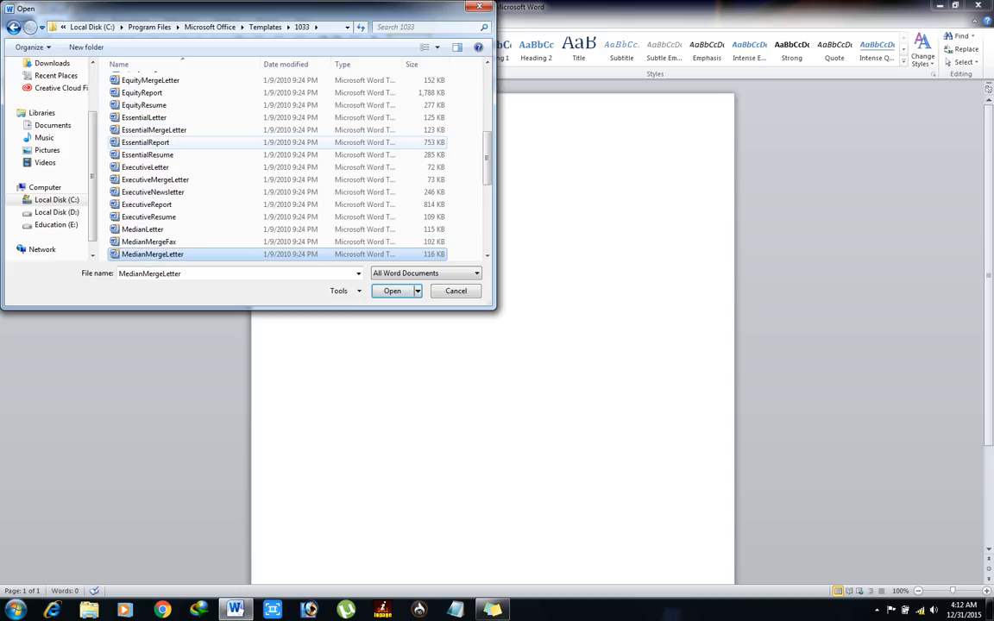
{"action": "key", "text": "Up"}
{"action": "key", "text": "Up"}
{"action": "key", "text": "Up"}
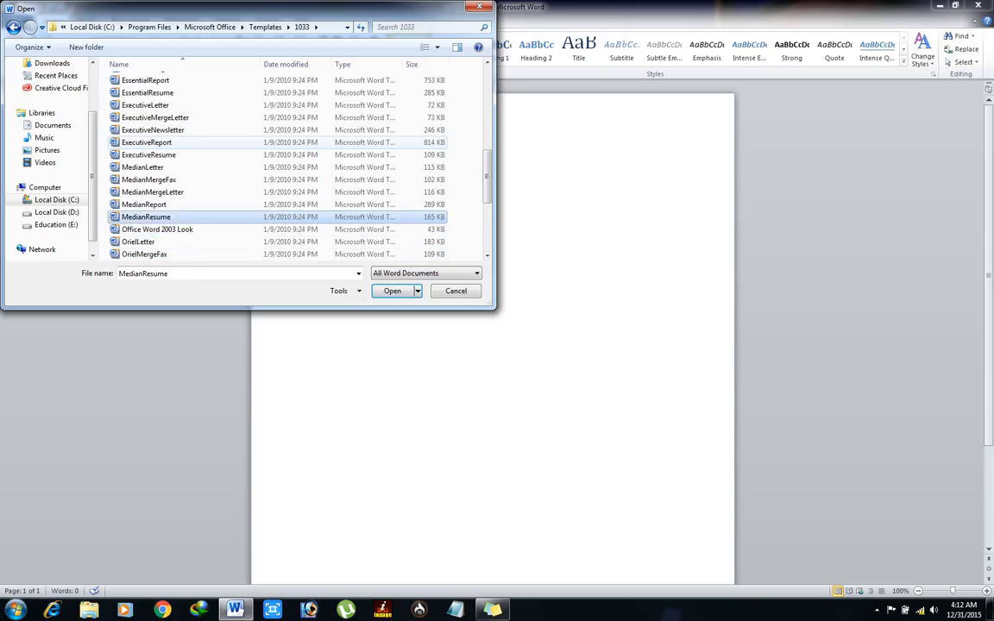
{"action": "key", "text": "Up"}
{"action": "key", "text": "Up"}
{"action": "key", "text": "Up"}
{"action": "key", "text": "Up"}
{"action": "key", "text": "Up"}
{"action": "key", "text": "Up"}
{"action": "key", "text": "Up"}
{"action": "key", "text": "Up"}
{"action": "key", "text": "Up"}
{"action": "key", "text": "Up"}
{"action": "key", "text": "Up"}
{"action": "key", "text": "Up"}
{"action": "key", "text": "Up"}
{"action": "key", "text": "Up"}
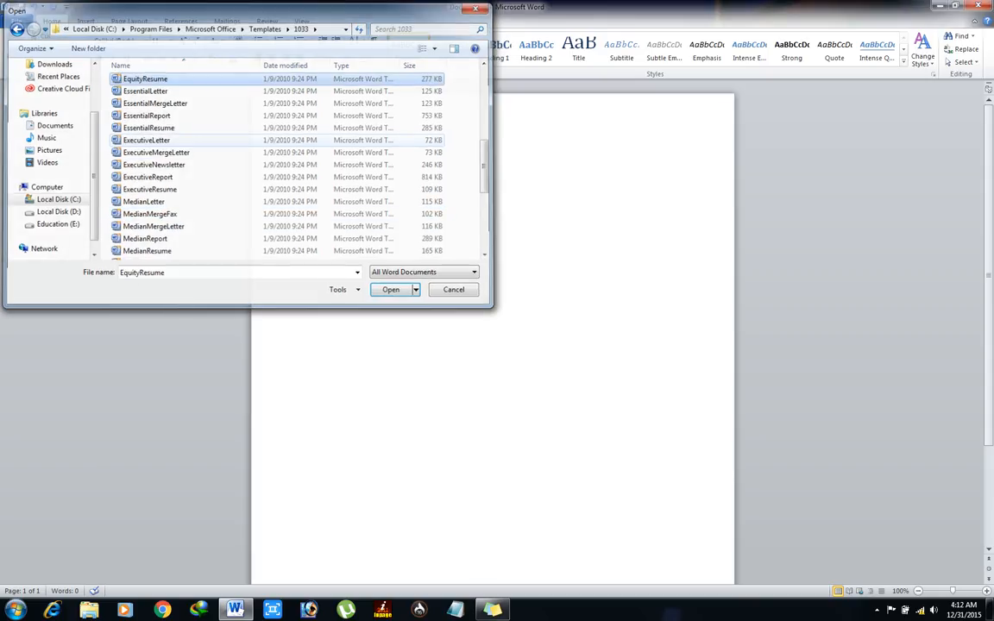
{"action": "key", "text": "Return"}
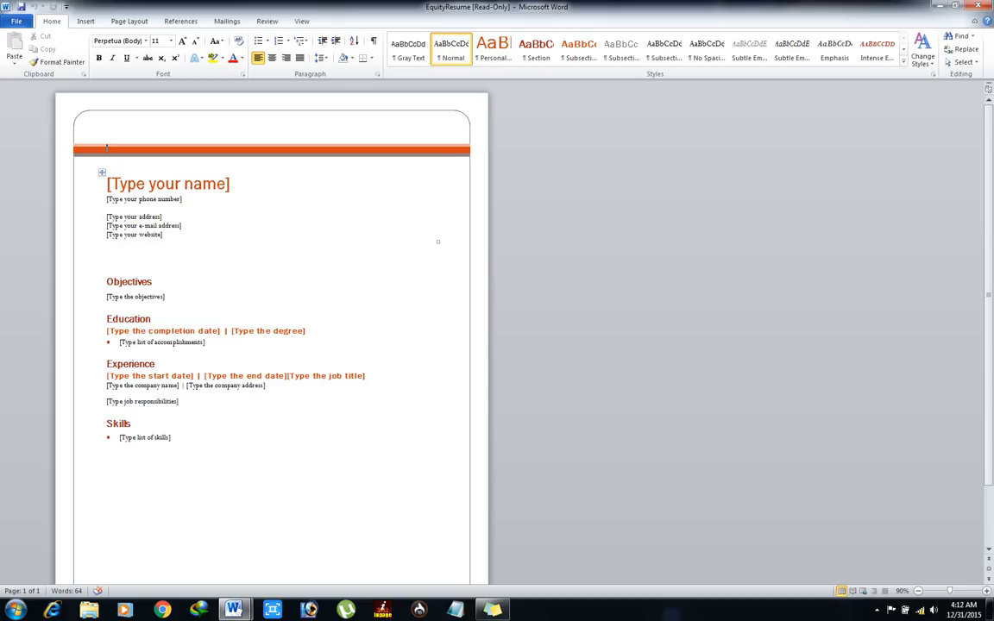
Step: Open the BlackTieResume template from the Open dialog
{"action": "left_click", "coordinate": [436, 182]}
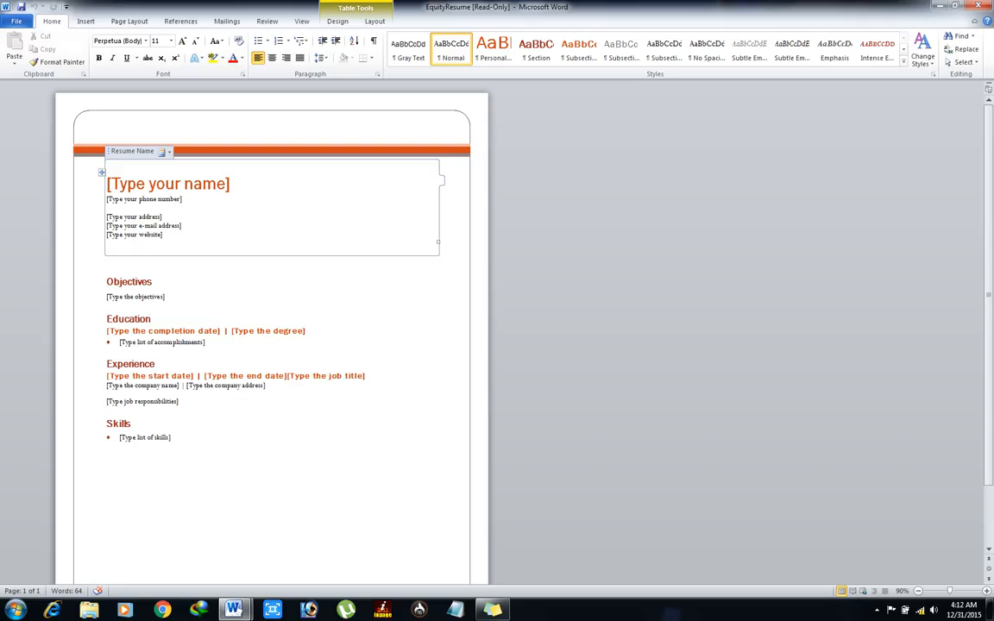
{"action": "left_click", "coordinate": [16, 21]}
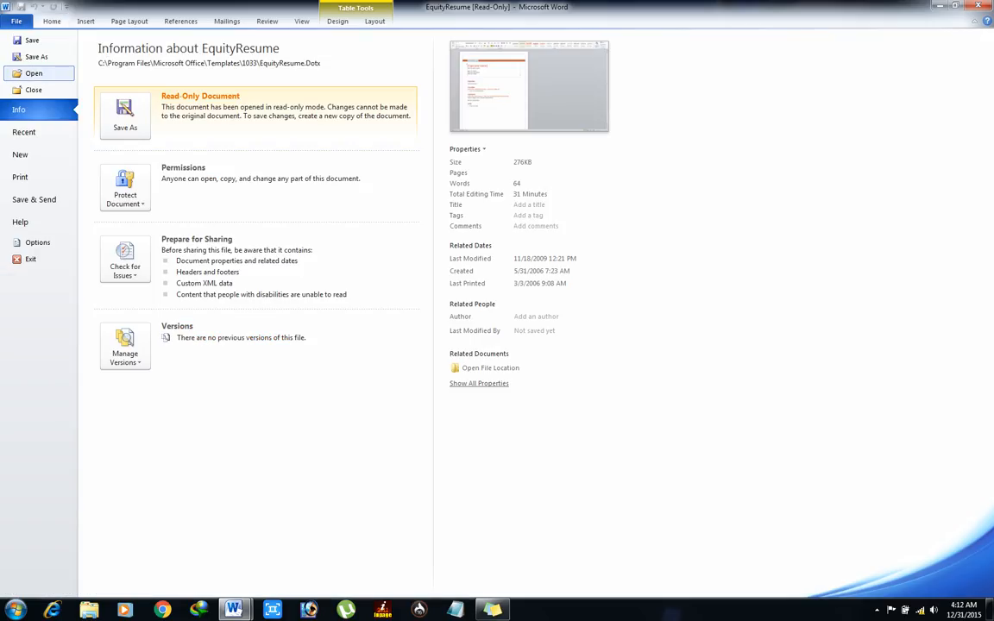
{"action": "key", "text": "Escape"}
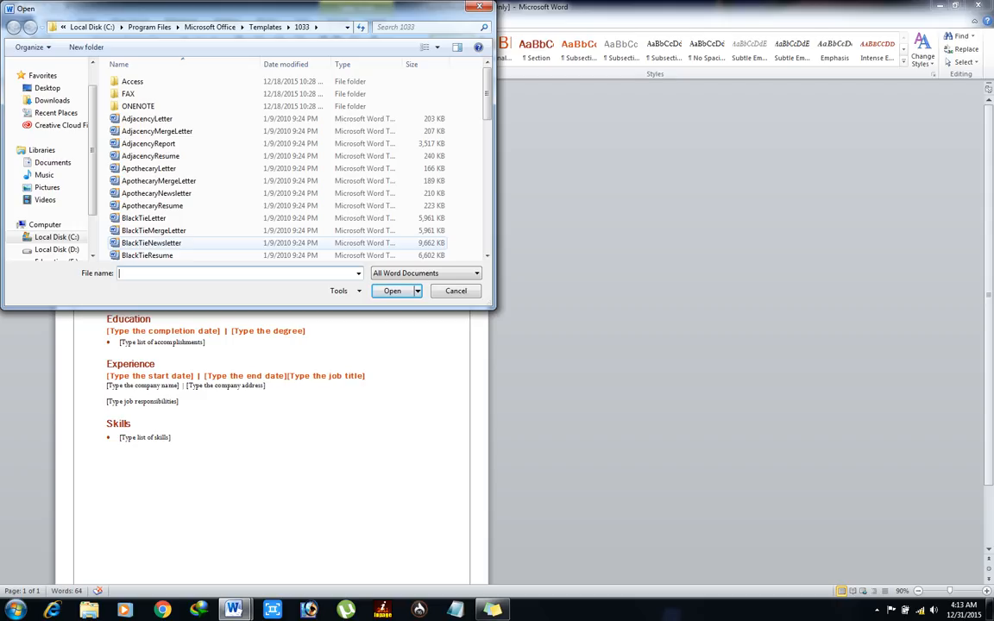
{"action": "double_click", "coordinate": [162, 256]}
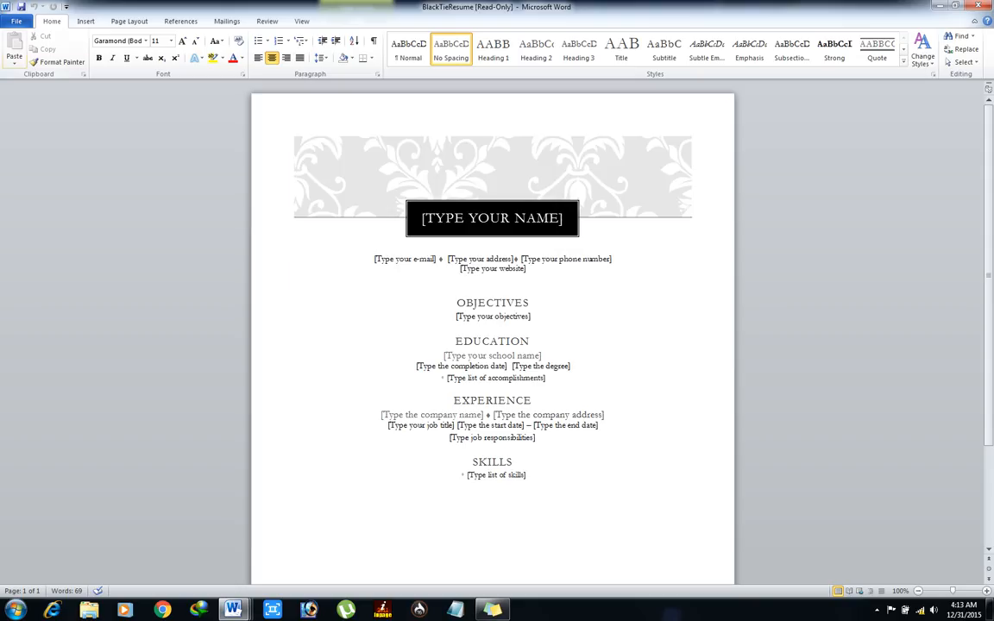
Step: Open the OriginResume template through File > Open
{"action": "left_click", "coordinate": [16, 21]}
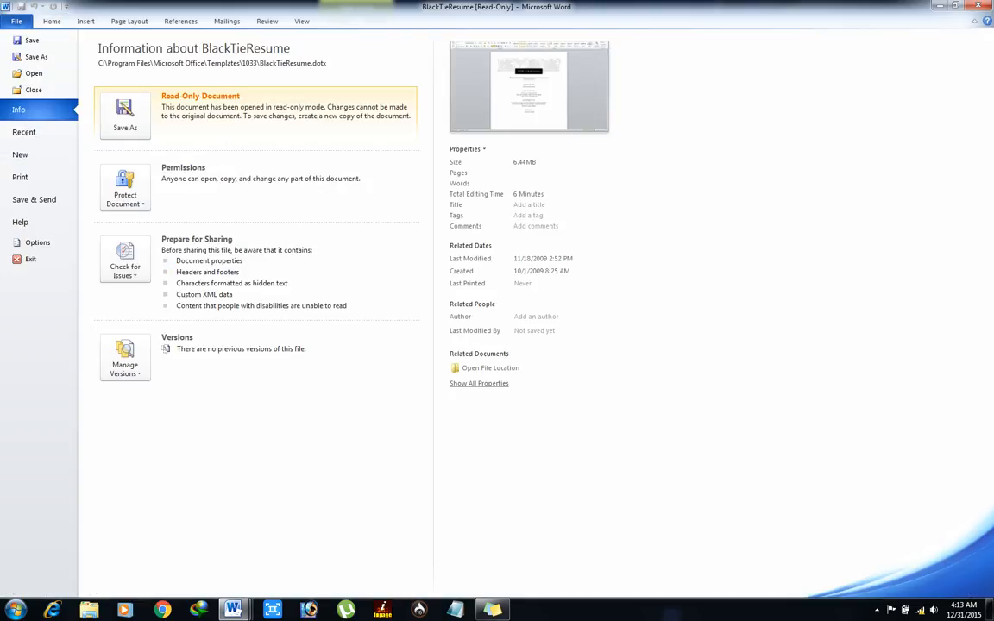
{"action": "left_click", "coordinate": [35, 73]}
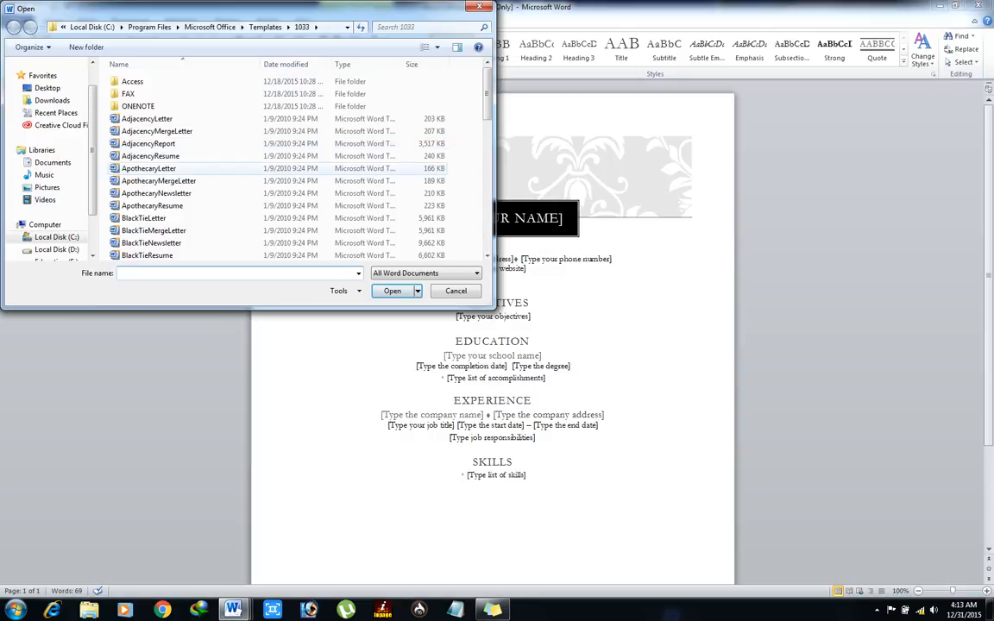
{"action": "left_click", "coordinate": [148, 168]}
{"action": "key", "text": "Down"}
{"action": "key", "text": "Down"}
{"action": "key", "text": "Down"}
{"action": "key", "text": "Down"}
{"action": "key", "text": "Down"}
{"action": "key", "text": "Down"}
{"action": "key", "text": "Down"}
{"action": "key", "text": "Down"}
{"action": "key", "text": "Down"}
{"action": "key", "text": "Down"}
{"action": "key", "text": "Down"}
{"action": "key", "text": "Down"}
{"action": "key", "text": "Down"}
{"action": "key", "text": "Down"}
{"action": "key", "text": "Down"}
{"action": "key", "text": "Down"}
{"action": "key", "text": "Down"}
{"action": "key", "text": "Down"}
{"action": "key", "text": "Down"}
{"action": "key", "text": "Down"}
{"action": "key", "text": "Down"}
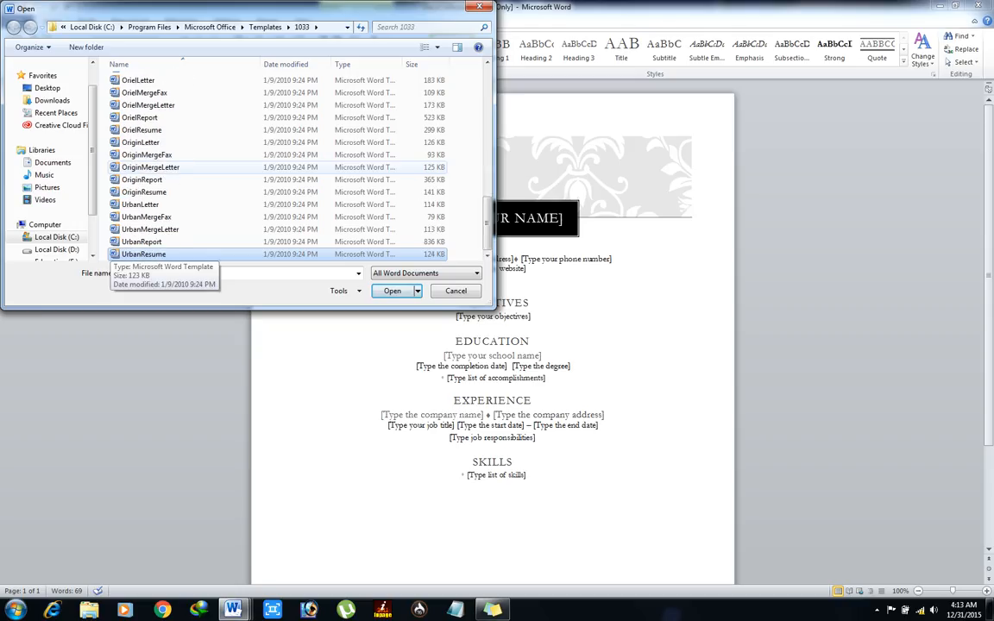
{"action": "key", "text": "Up"}
{"action": "key", "text": "Up"}
{"action": "key", "text": "Up"}
{"action": "key", "text": "Up"}
{"action": "key", "text": "Up"}
{"action": "key", "text": "Return"}
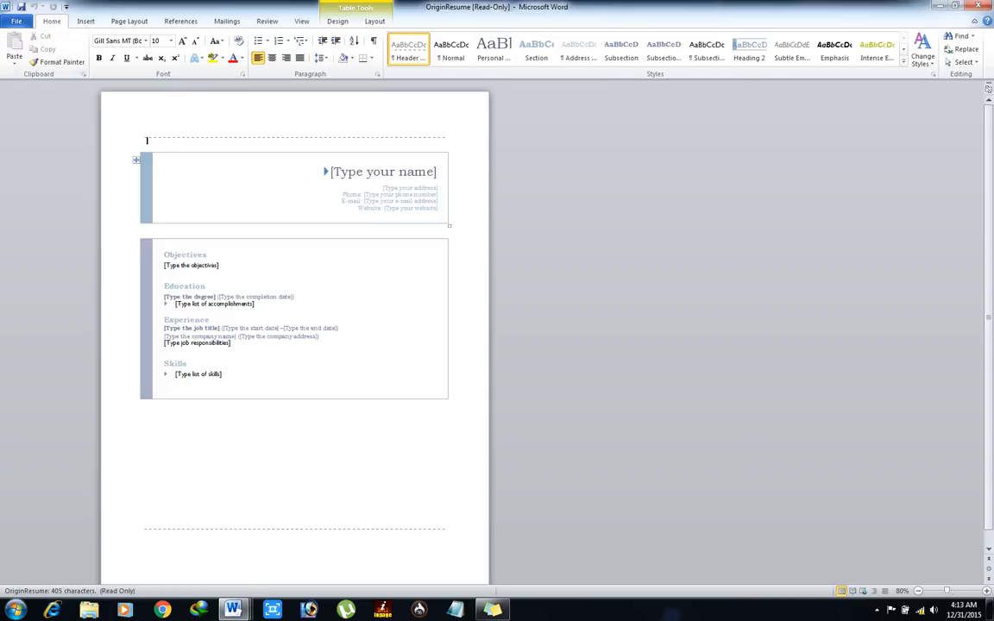
Step: Return to the Open dialog and select the UrbanResume template
{"action": "left_click", "coordinate": [16, 21]}
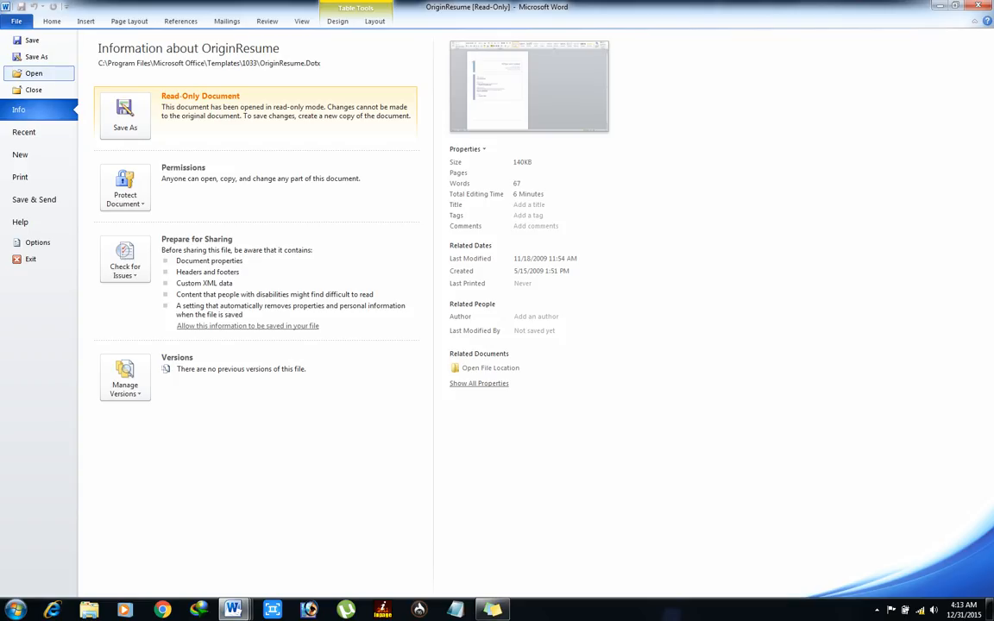
{"action": "key", "text": "Escape"}
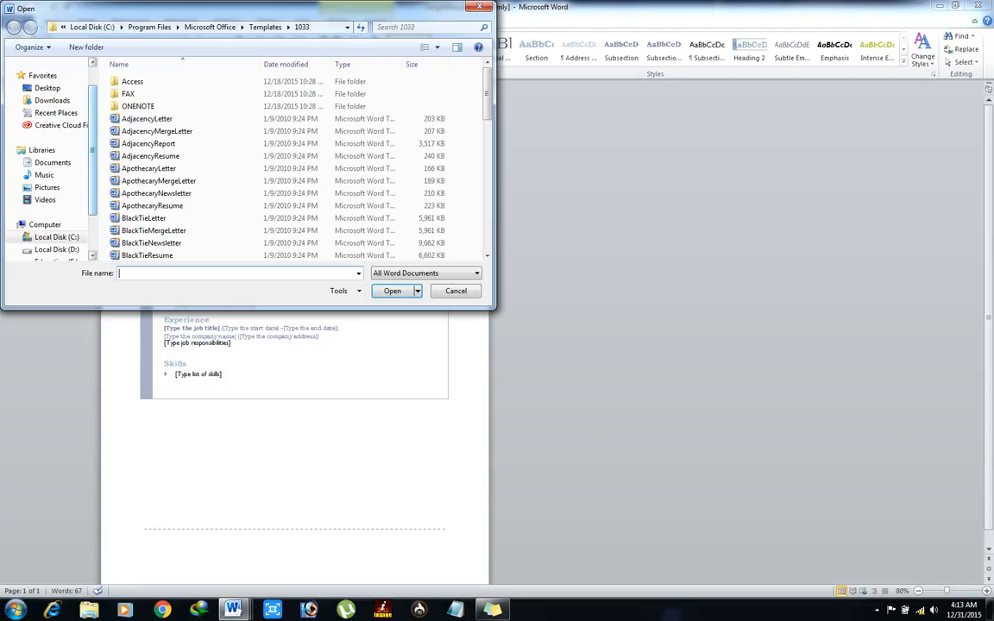
{"action": "left_click", "coordinate": [143, 217]}
{"action": "key", "text": "Down"}
{"action": "key", "text": "Down"}
{"action": "key", "text": "Down"}
{"action": "key", "text": "Down"}
{"action": "key", "text": "Down"}
{"action": "key", "text": "Down"}
{"action": "key", "text": "Down"}
{"action": "key", "text": "Down"}
{"action": "key", "text": "Down"}
{"action": "key", "text": "Down"}
{"action": "key", "text": "Down"}
{"action": "key", "text": "Down"}
{"action": "key", "text": "Down"}
{"action": "key", "text": "Down"}
{"action": "key", "text": "Down"}
{"action": "key", "text": "Down"}
{"action": "key", "text": "Down"}
{"action": "key", "text": "Down"}
{"action": "key", "text": "Down"}
{"action": "key", "text": "Down"}
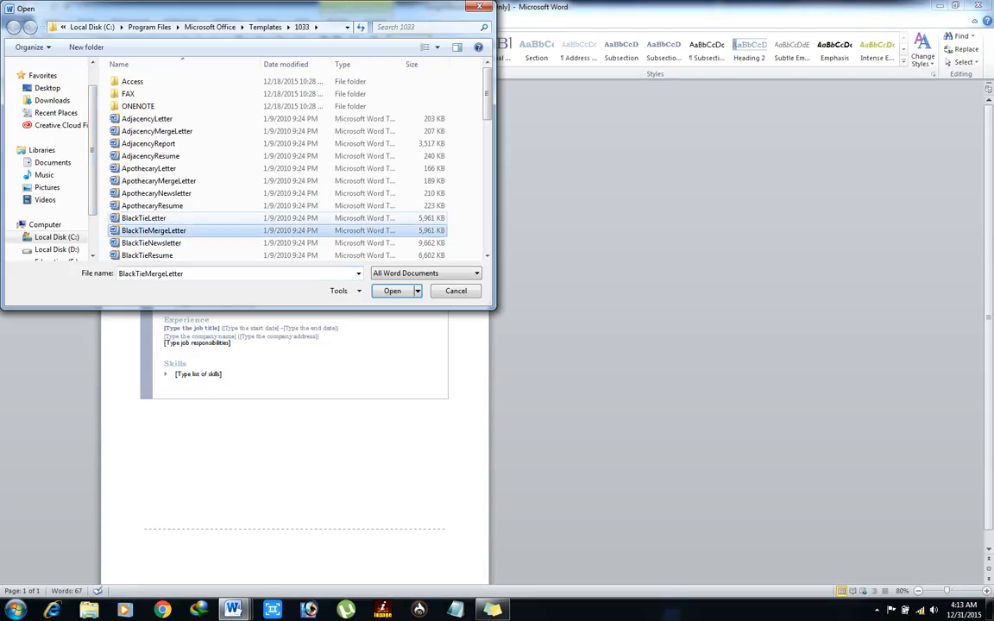
{"action": "key", "text": "Down"}
{"action": "key", "text": "Down"}
{"action": "key", "text": "Down"}
{"action": "key", "text": "Down"}
{"action": "key", "text": "Down"}
{"action": "key", "text": "Down"}
{"action": "key", "text": "Down"}
{"action": "key", "text": "Down"}
{"action": "key", "text": "Down"}
{"action": "key", "text": "Down"}
{"action": "key", "text": "Down"}
{"action": "key", "text": "Down"}
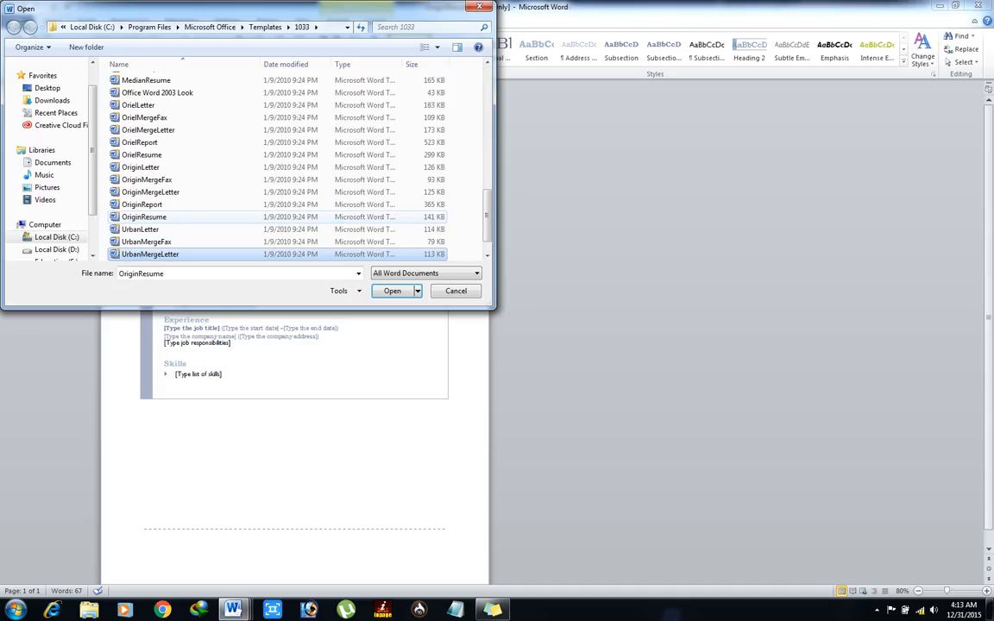
Step: Open UrbanResume and fill its name field with the applicant's name in capitals, retyping it once
{"action": "key", "text": "Return"}
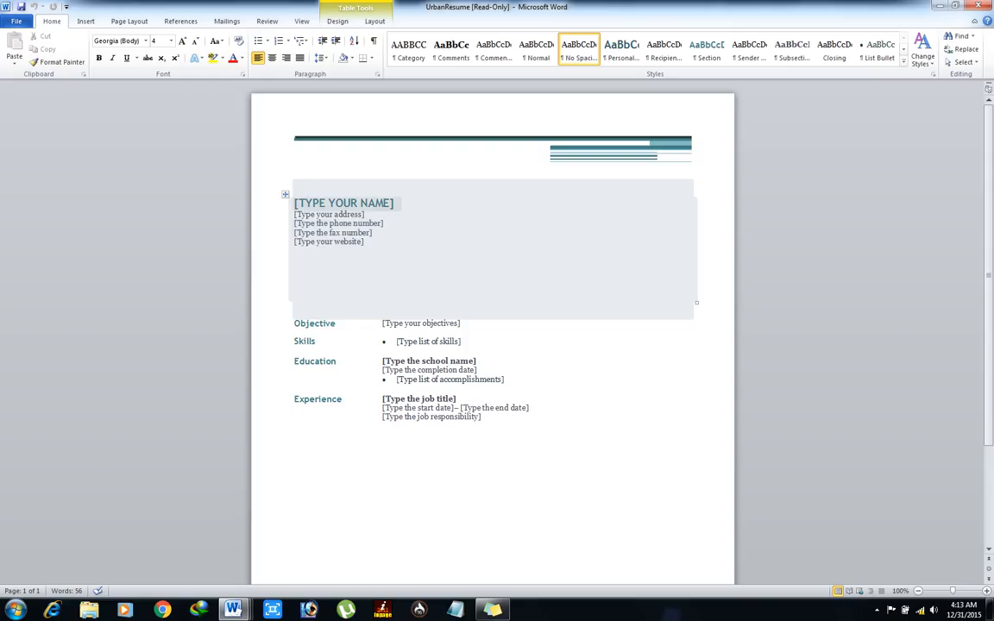
{"action": "left_click", "coordinate": [343, 202]}
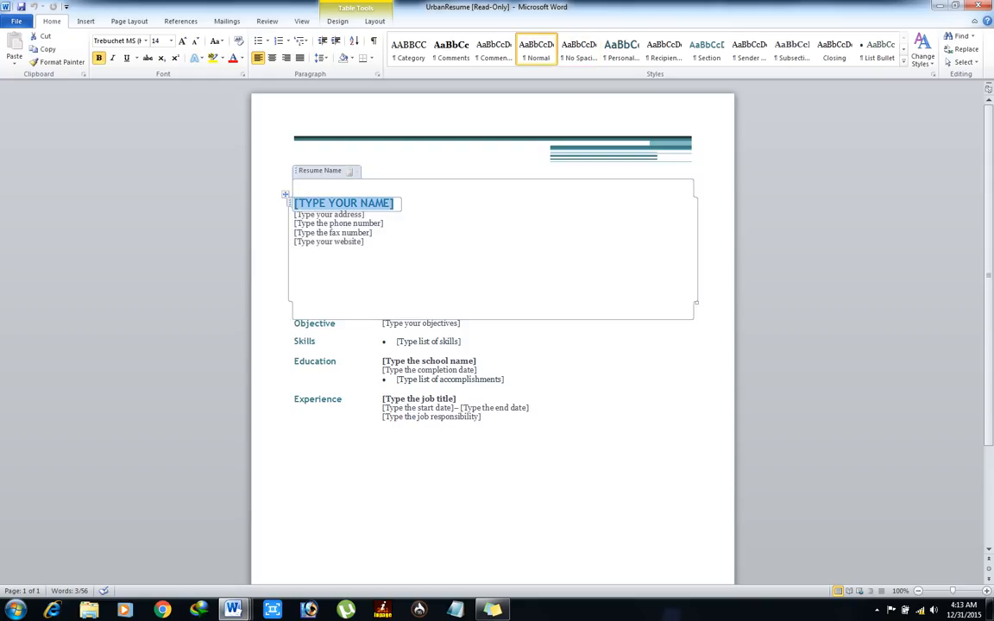
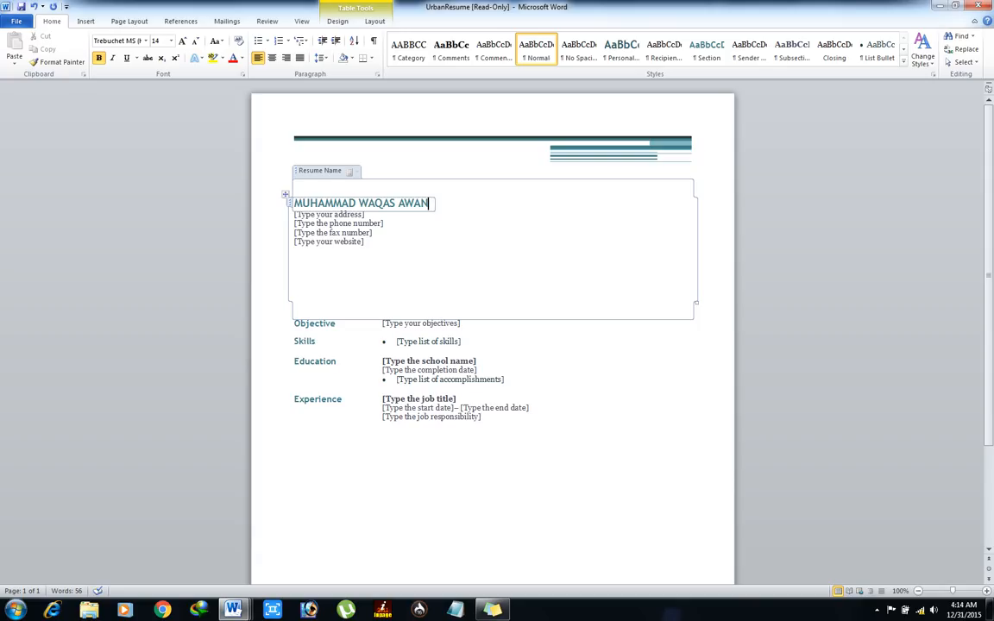
{"action": "left_click", "coordinate": [333, 203]}
{"action": "left_click", "coordinate": [349, 171]}
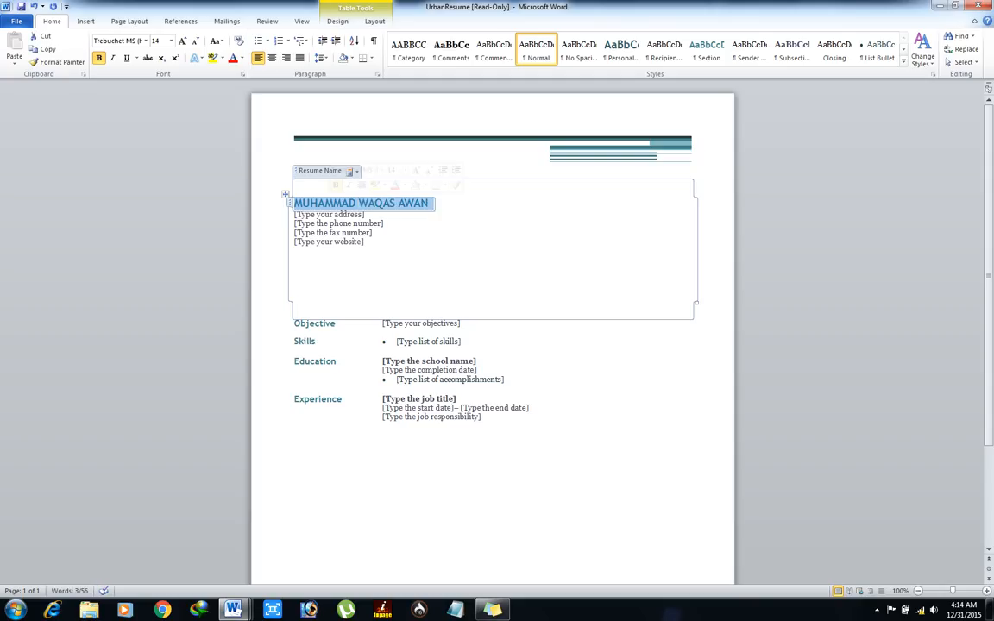
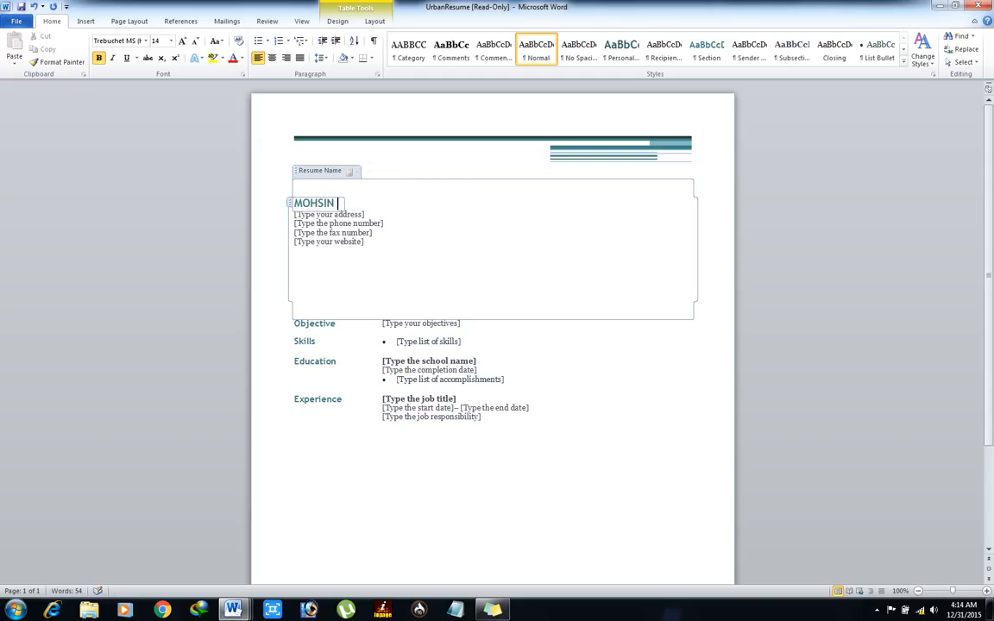
{"action": "left_click", "coordinate": [329, 213]}
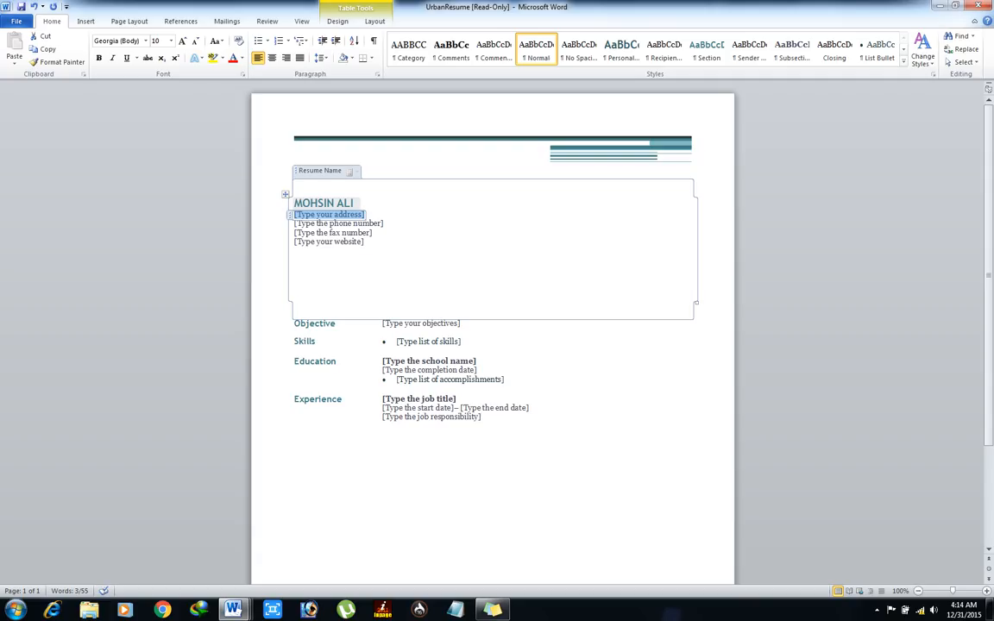
Step: Enter 'Karachi, Pakistan' as the address line
{"action": "type", "text": "KARACHI"}
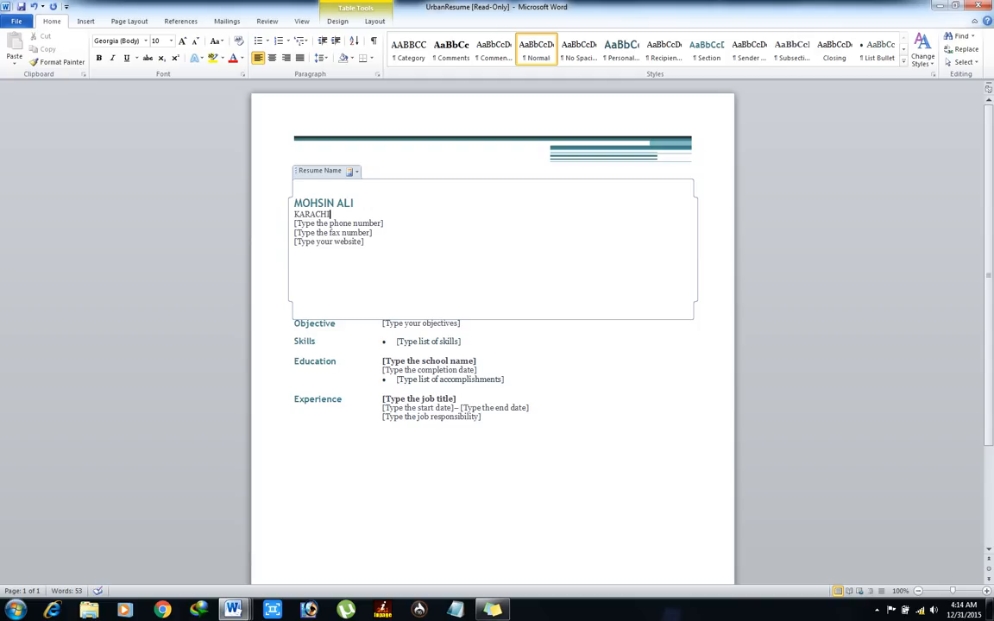
{"action": "key", "text": "BackSpace"}
{"action": "key", "text": "BackSpace"}
{"action": "key", "text": "BackSpace"}
{"action": "key", "text": "BackSpace"}
{"action": "key", "text": "BackSpace"}
{"action": "key", "text": "BackSpace"}
{"action": "type", "text": "arachim"}
{"action": "key", "text": "BackSpace"}
{"action": "type", "text": ", Pakistan"}
{"action": "left_click", "coordinate": [554, 204]}
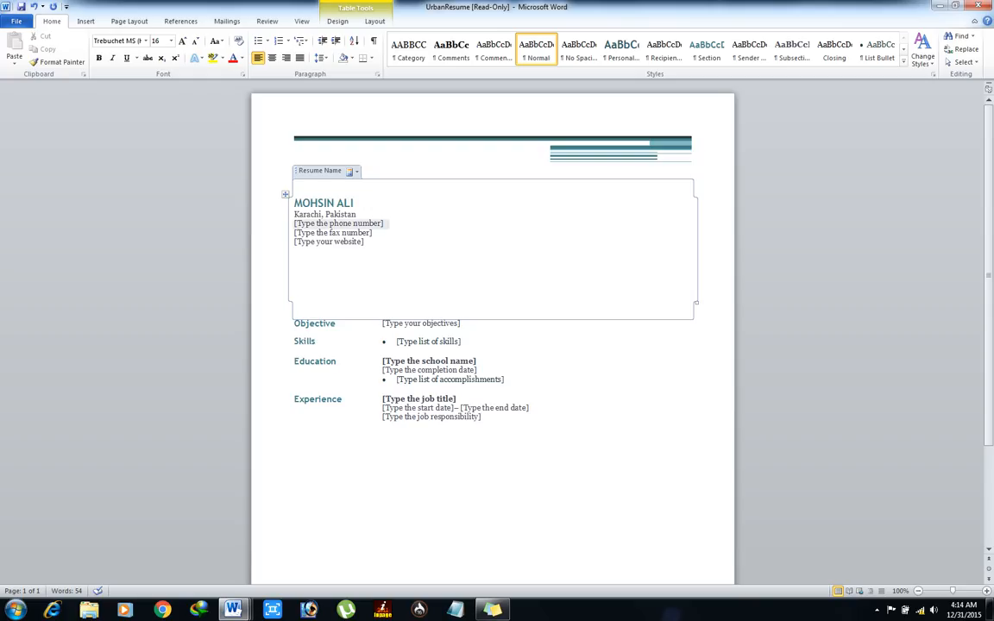
Step: Fill in the applicant's phone number and delete the fax line
{"action": "left_click", "coordinate": [338, 224]}
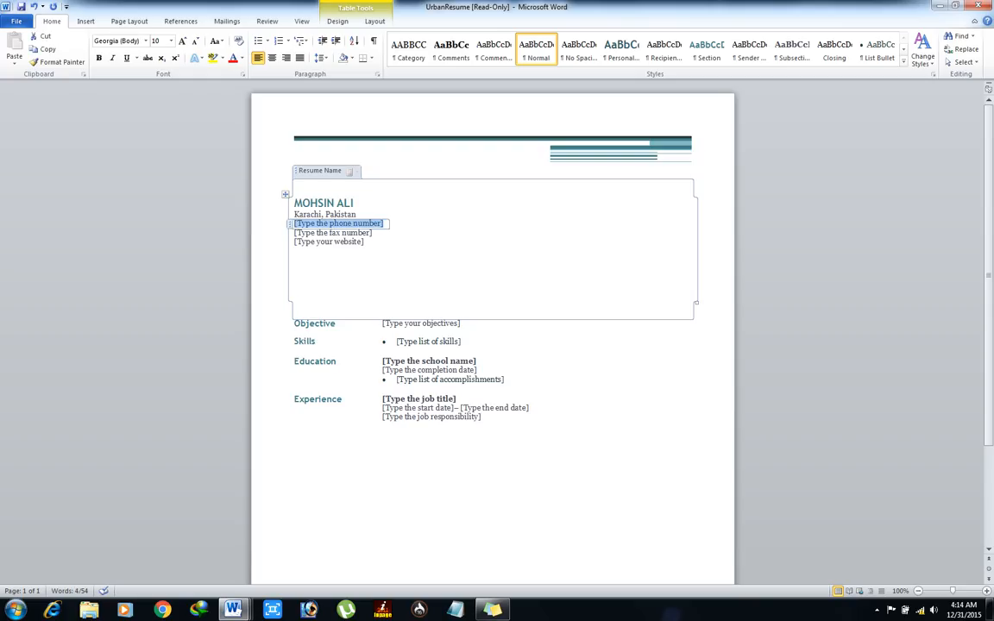
{"action": "type", "text": "123456"}
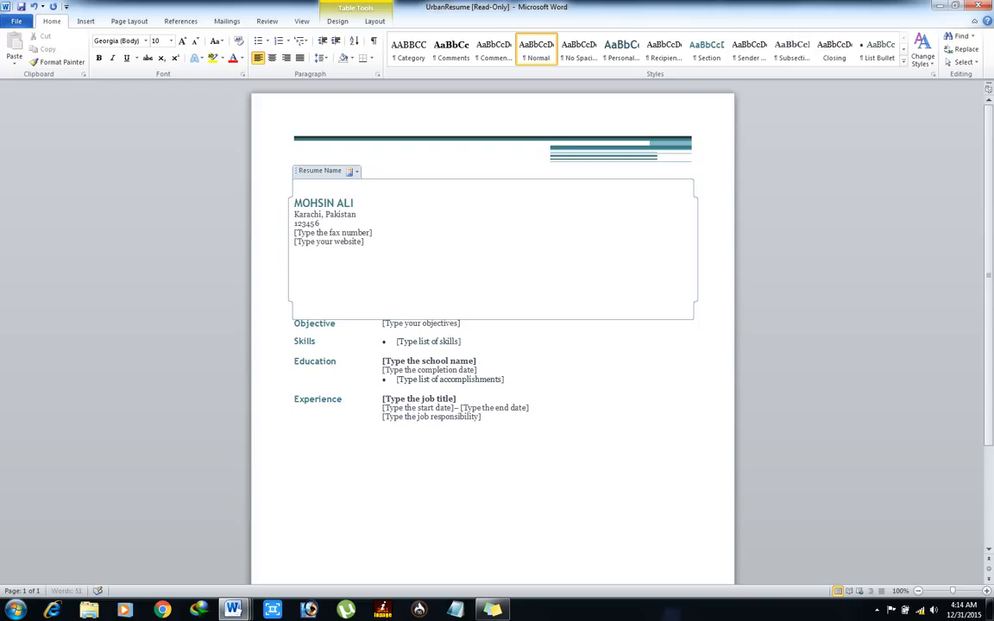
{"action": "type", "text": "7890"}
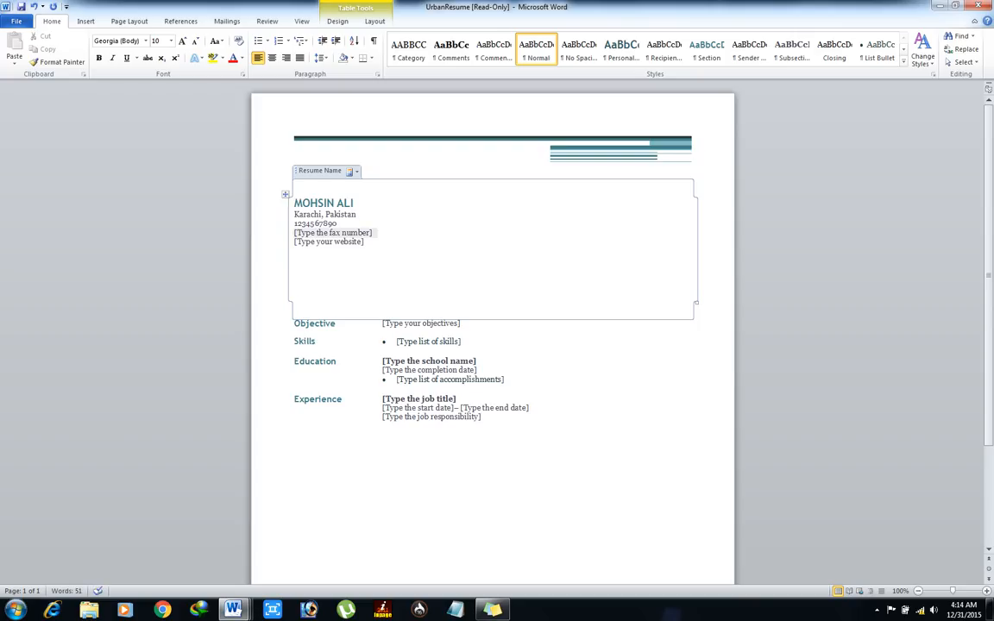
{"action": "left_click", "coordinate": [333, 233]}
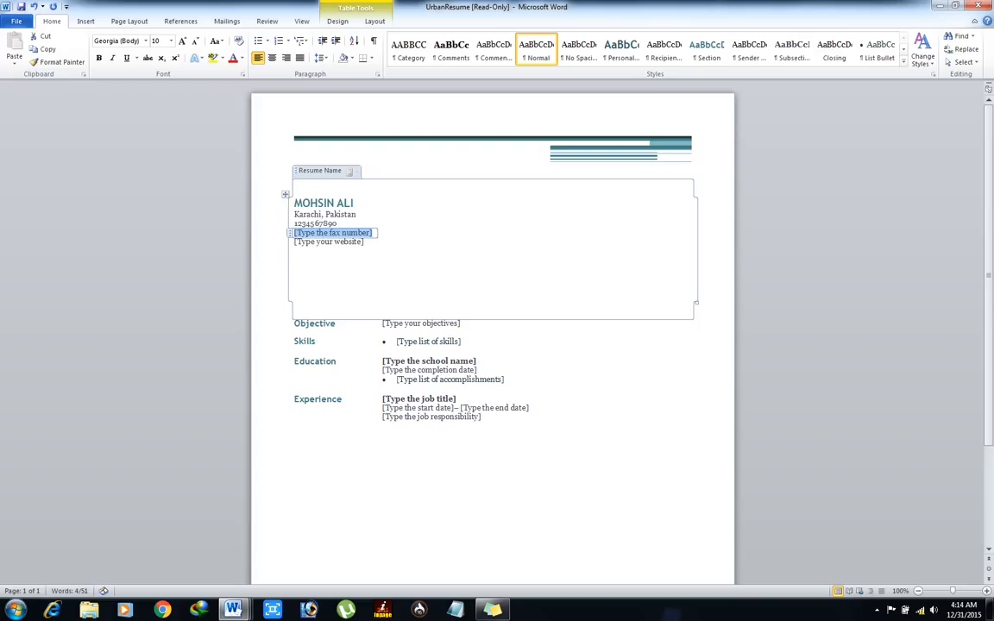
{"action": "key", "text": "BackSpace"}
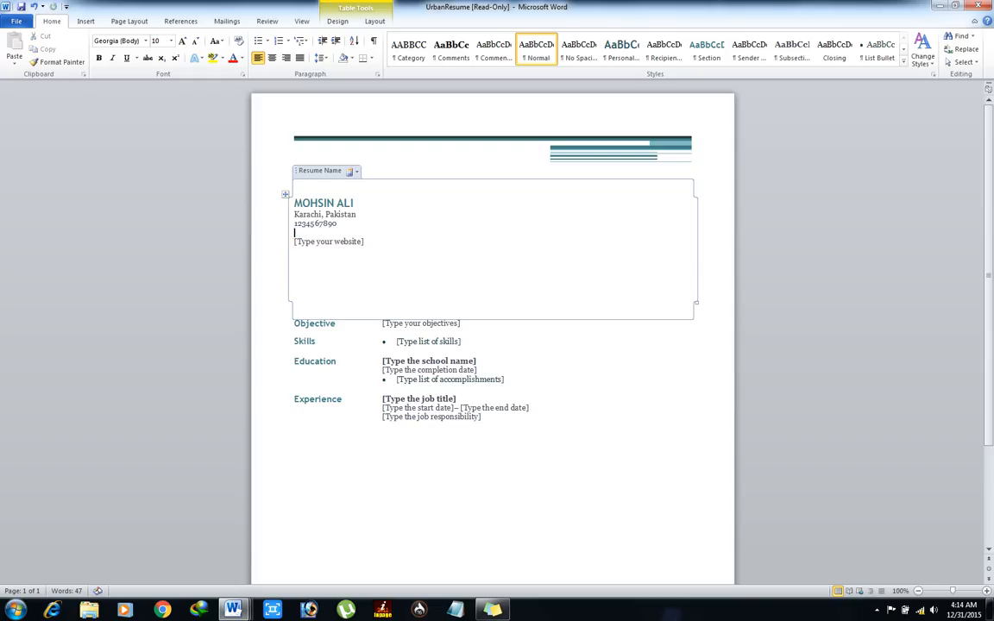
{"action": "key", "text": "BackSpace"}
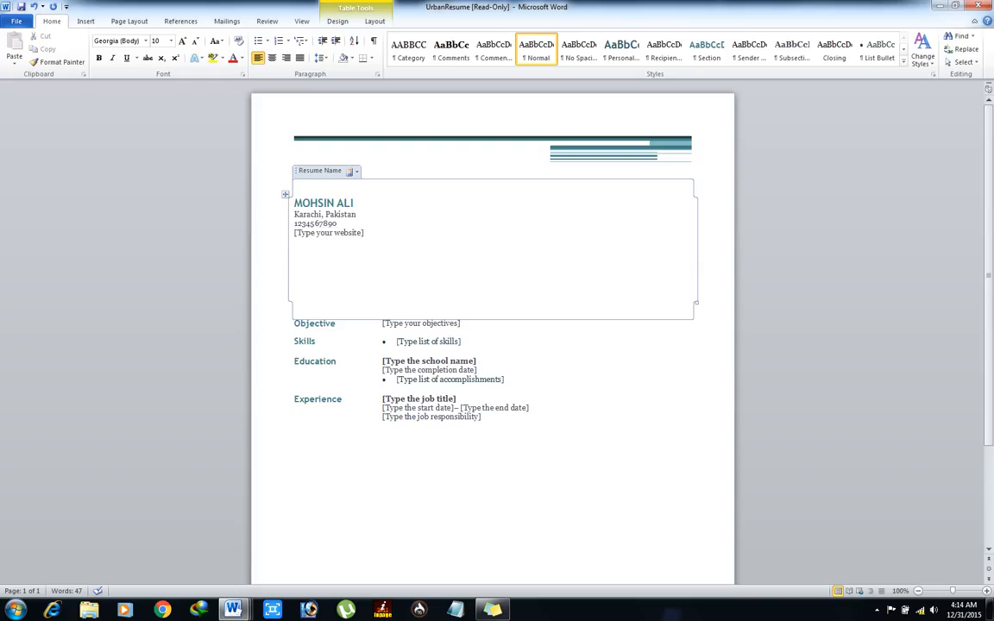
Step: Enter the applicant's YouTube Urdu channel as the website line
{"action": "left_click", "coordinate": [328, 232]}
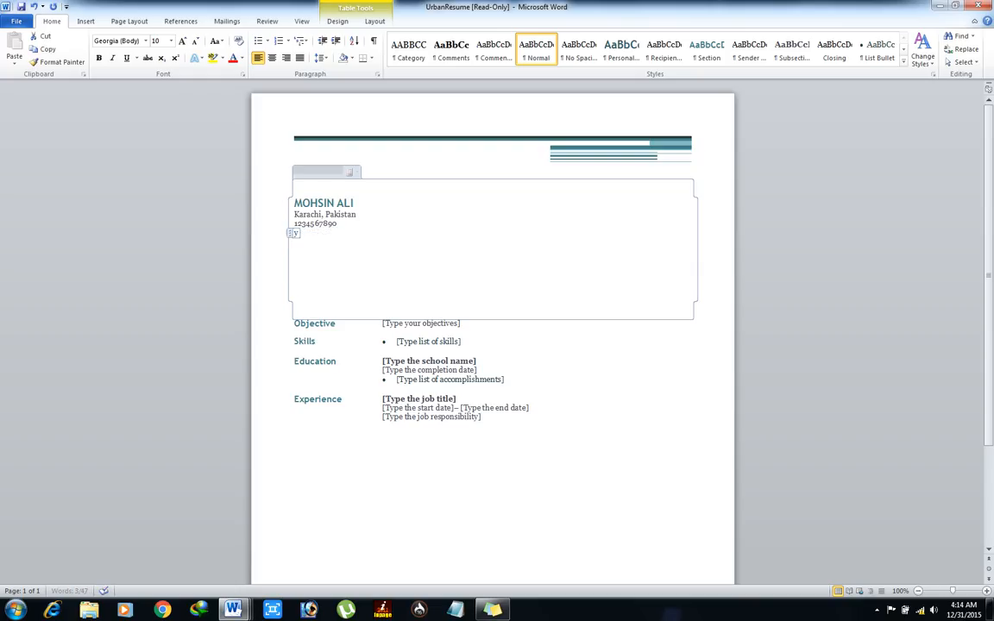
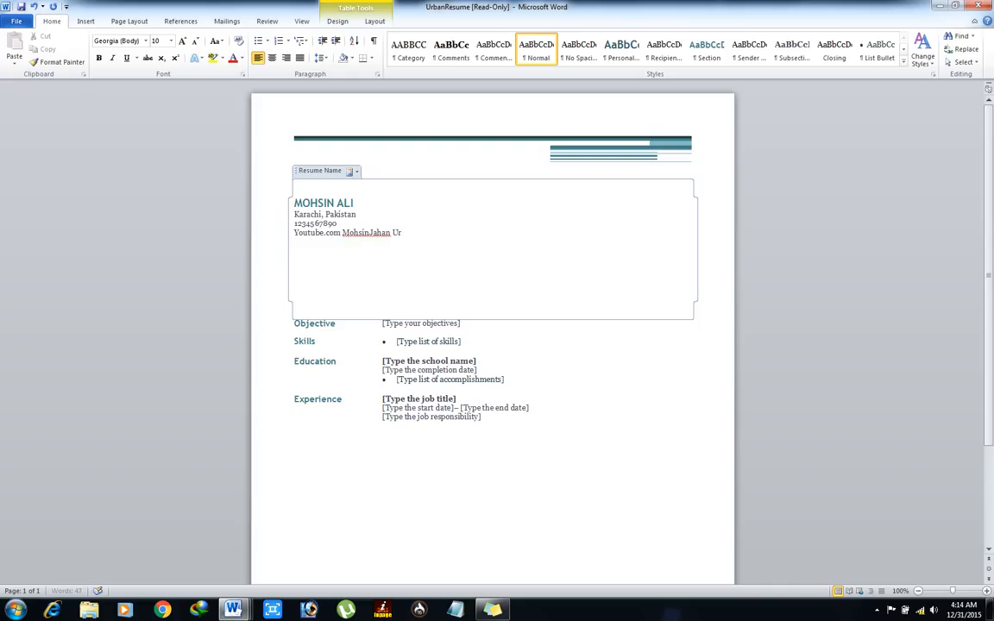
{"action": "left_click", "coordinate": [284, 194]}
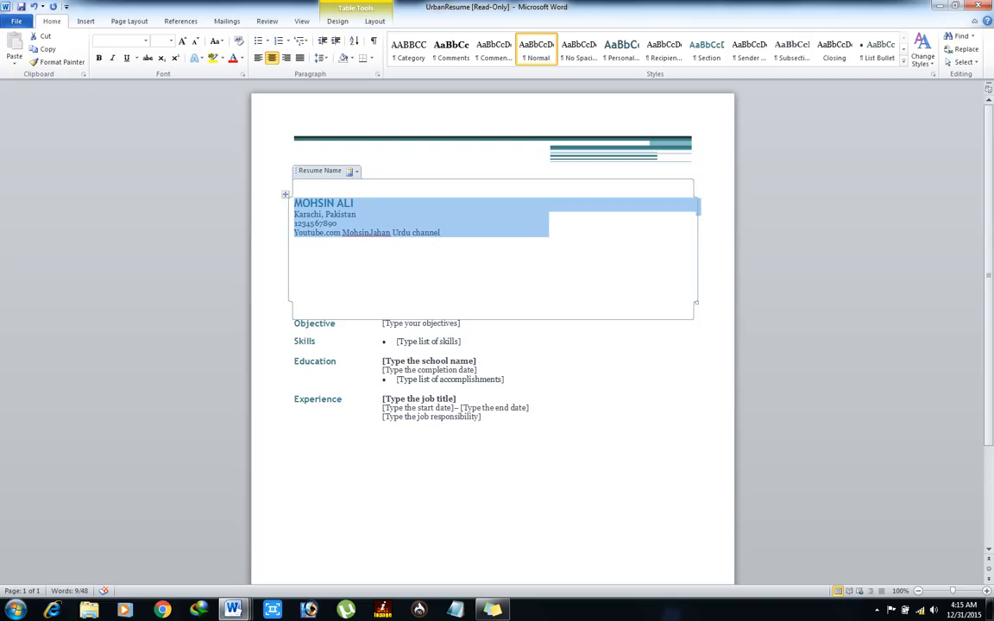
Step: Drag the name and contact table up just beneath the top decorative lines
{"action": "left_click_drag", "start_coordinate": [285, 194], "coordinate": [287, 191]}
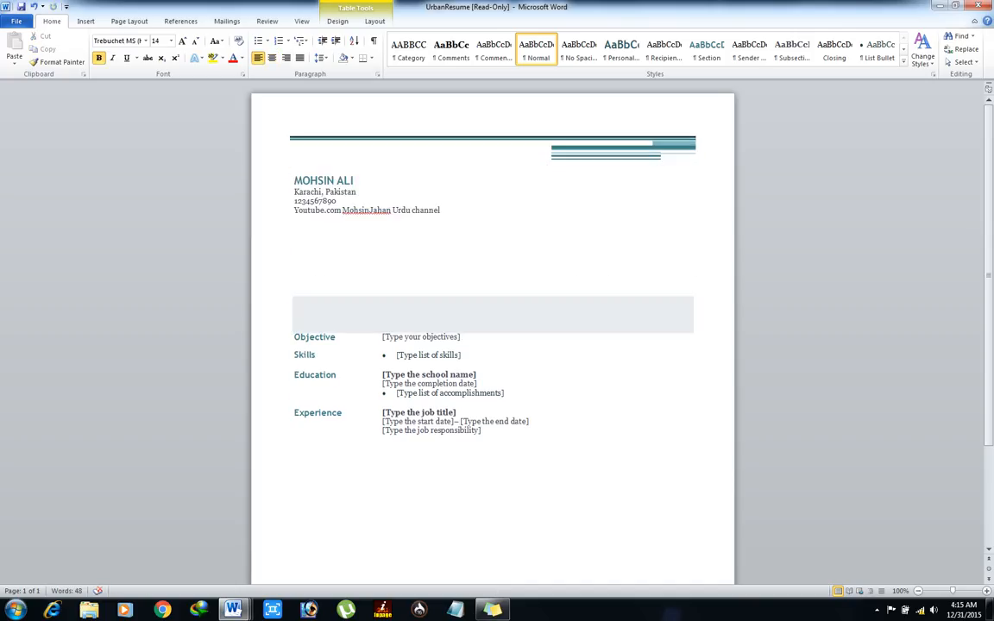
{"action": "left_click", "coordinate": [294, 319]}
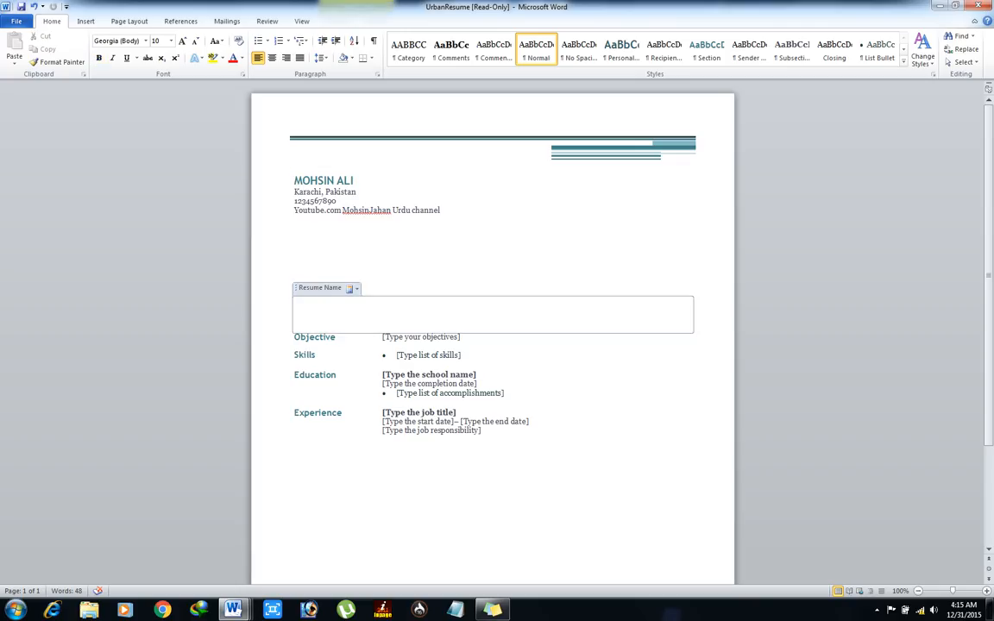
{"action": "left_click", "coordinate": [341, 209]}
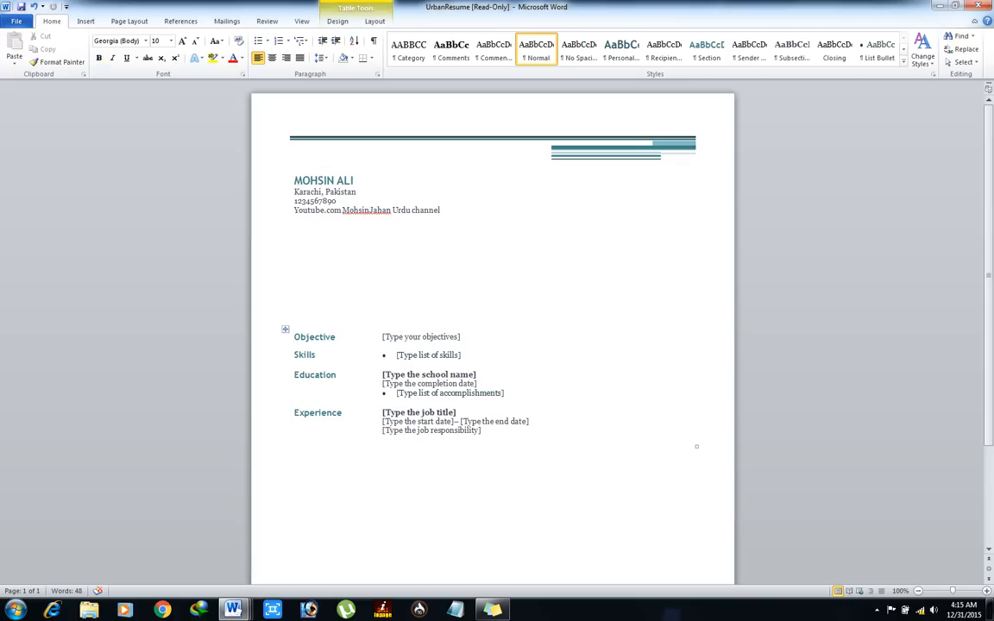
{"action": "left_click", "coordinate": [421, 337]}
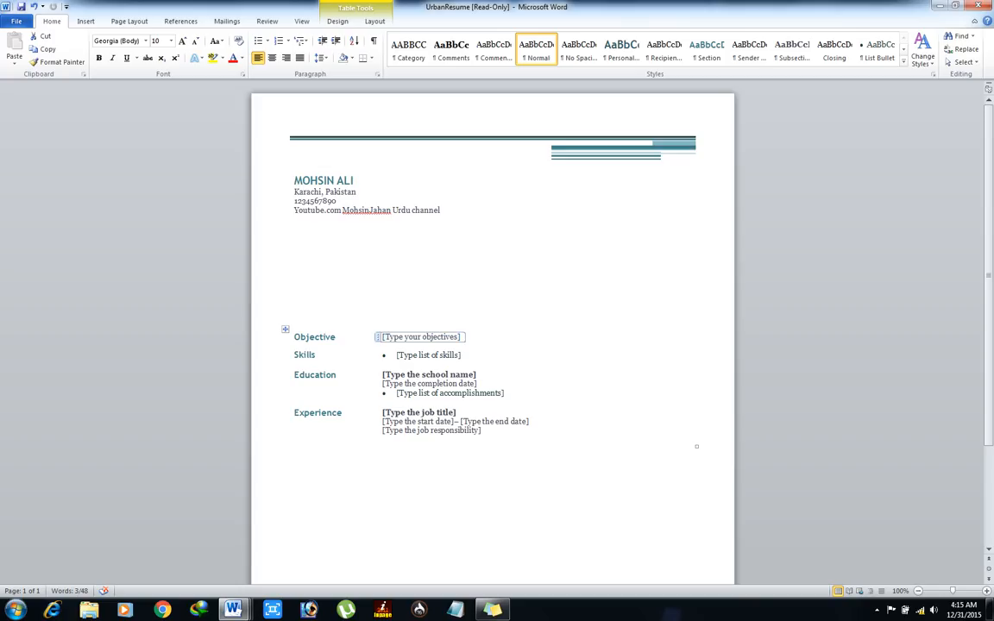
Step: Type the objective about becoming a valuable person for the internet world, correcting 'becaome' to 'become'
{"action": "type", "text": "My obje"}
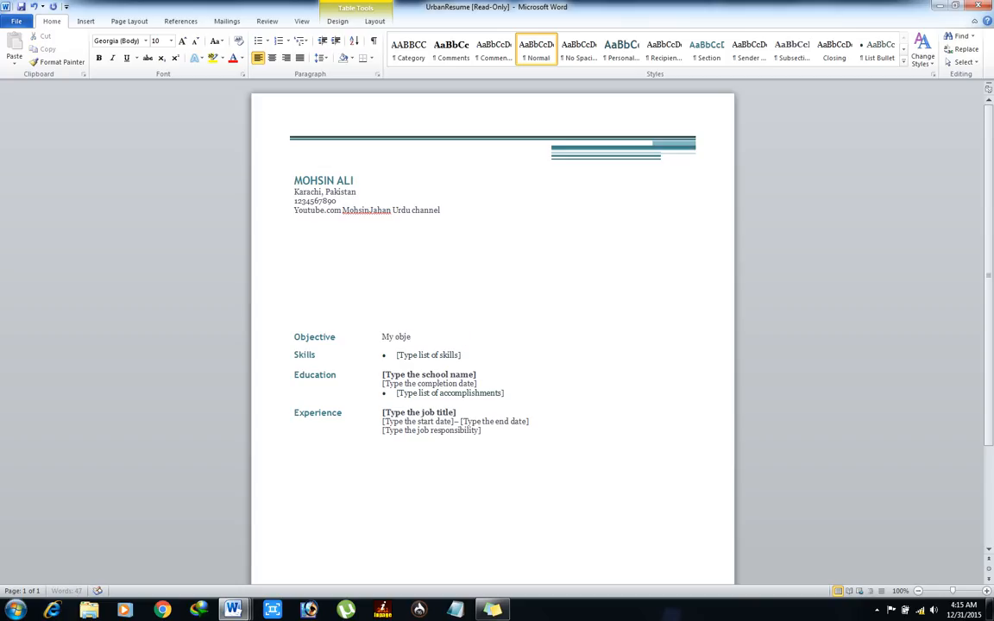
{"action": "type", "text": "ctive is to becaome a valuable"}
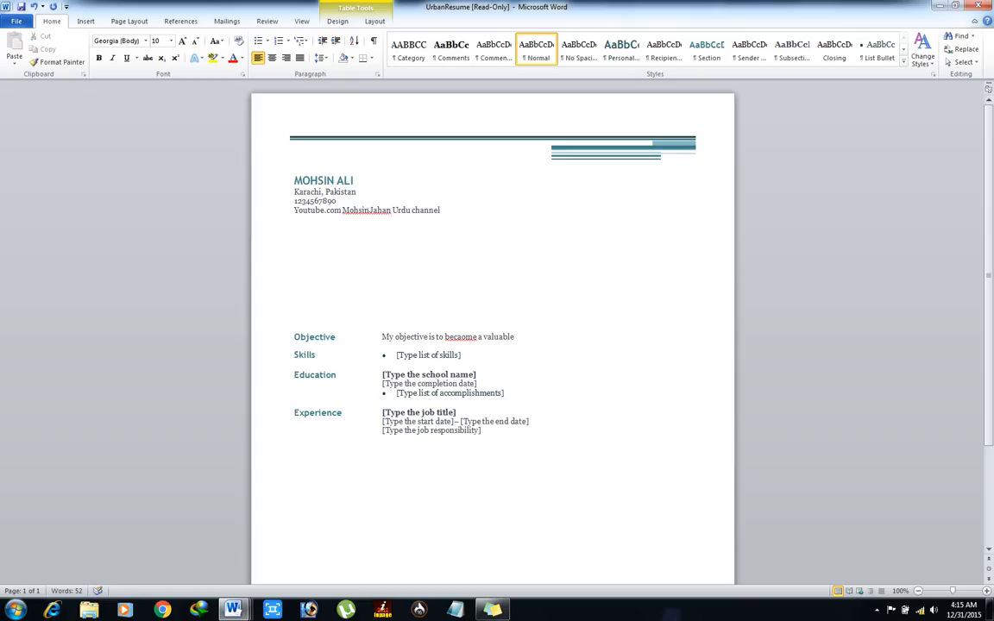
{"action": "type", "text": " person for the whole in"}
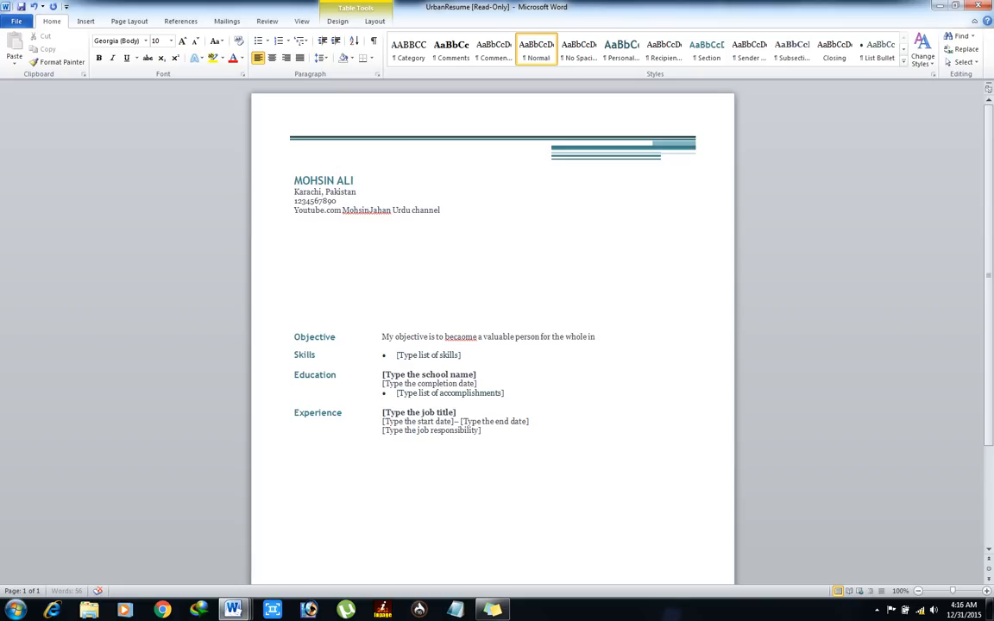
{"action": "type", "text": "ternet world and also for real world."}
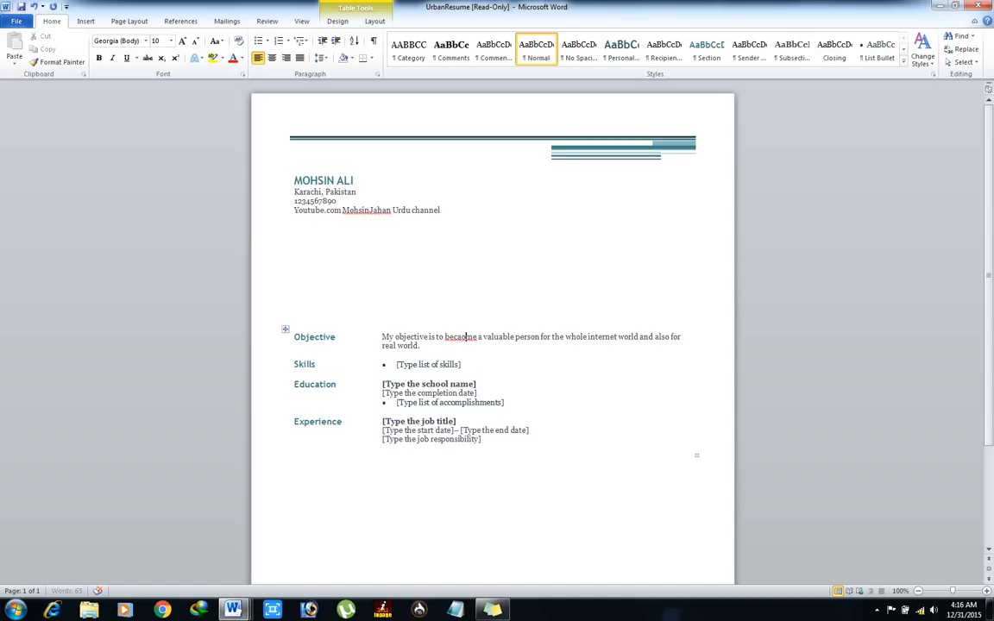
{"action": "key", "text": "BackSpace"}
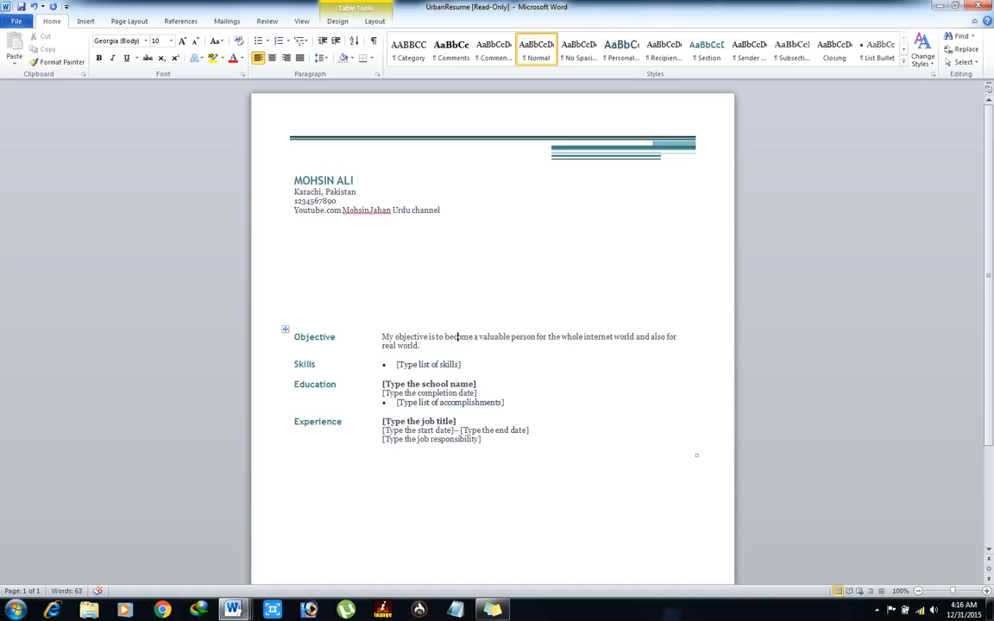
{"action": "type", "text": "n"}
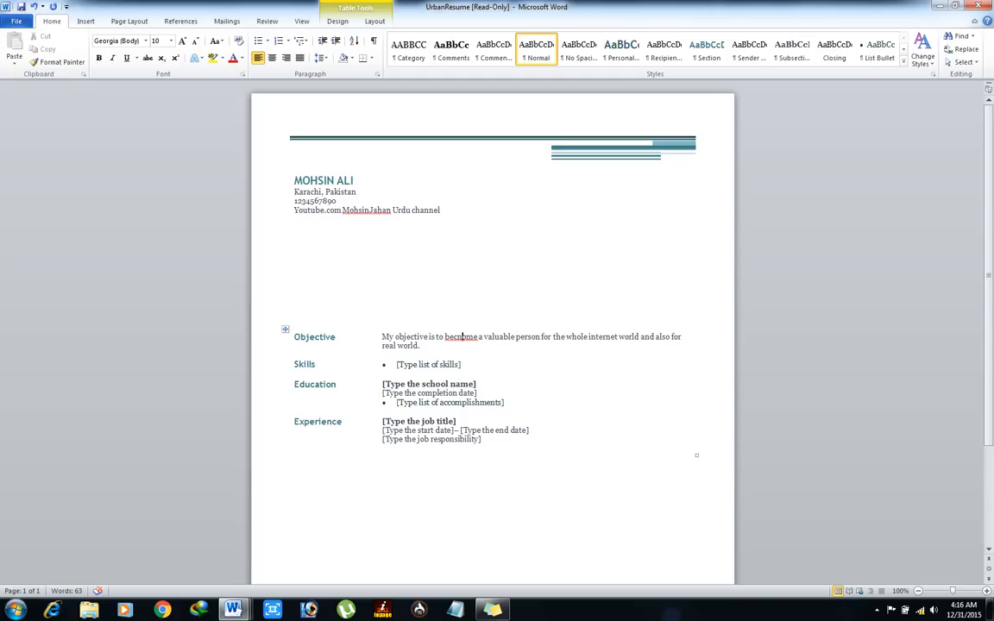
{"action": "right_click", "coordinate": [463, 337]}
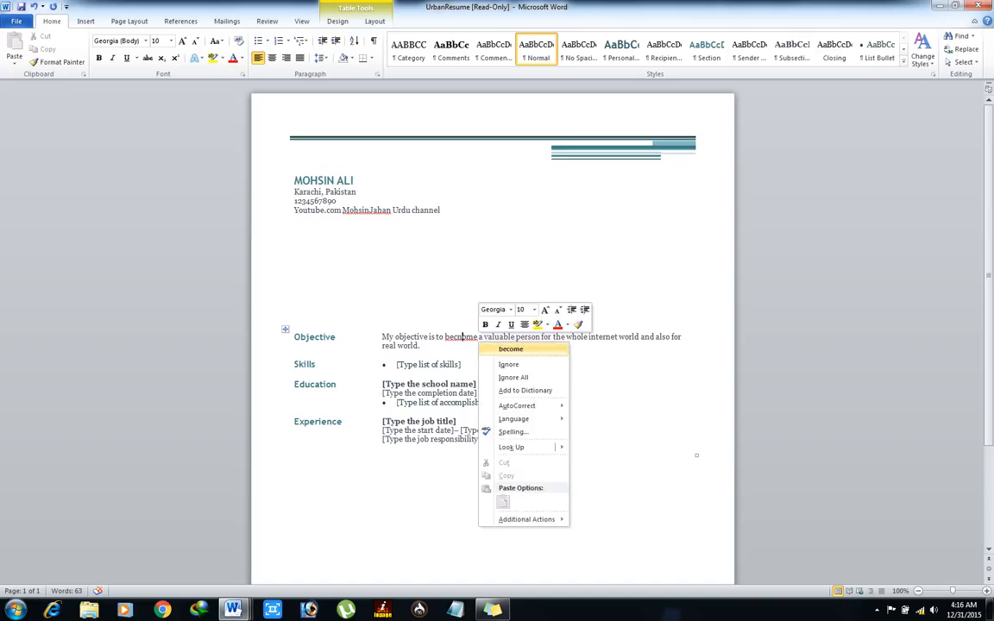
{"action": "left_click", "coordinate": [510, 348]}
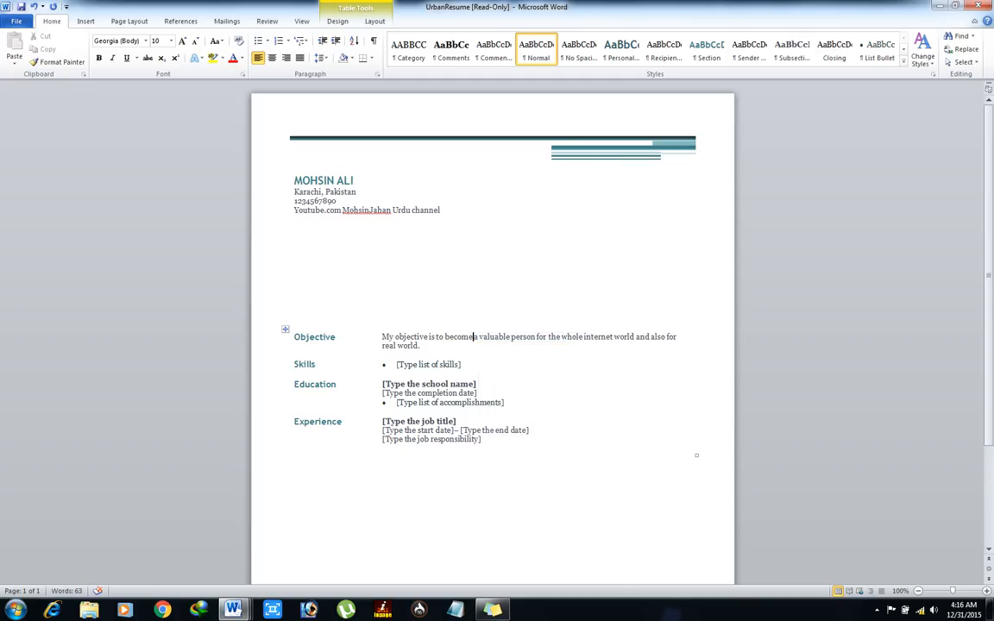
Step: Replace the Skills placeholder with bullets for Web designing, Ms office and Internet browsing
{"action": "left_click", "coordinate": [428, 365]}
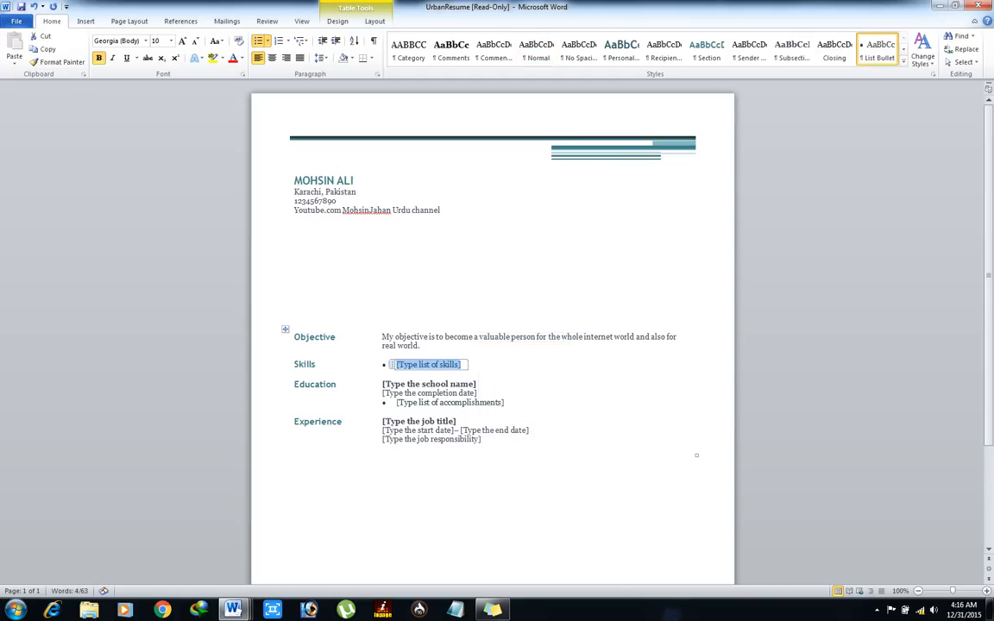
{"action": "key", "text": "Delete"}
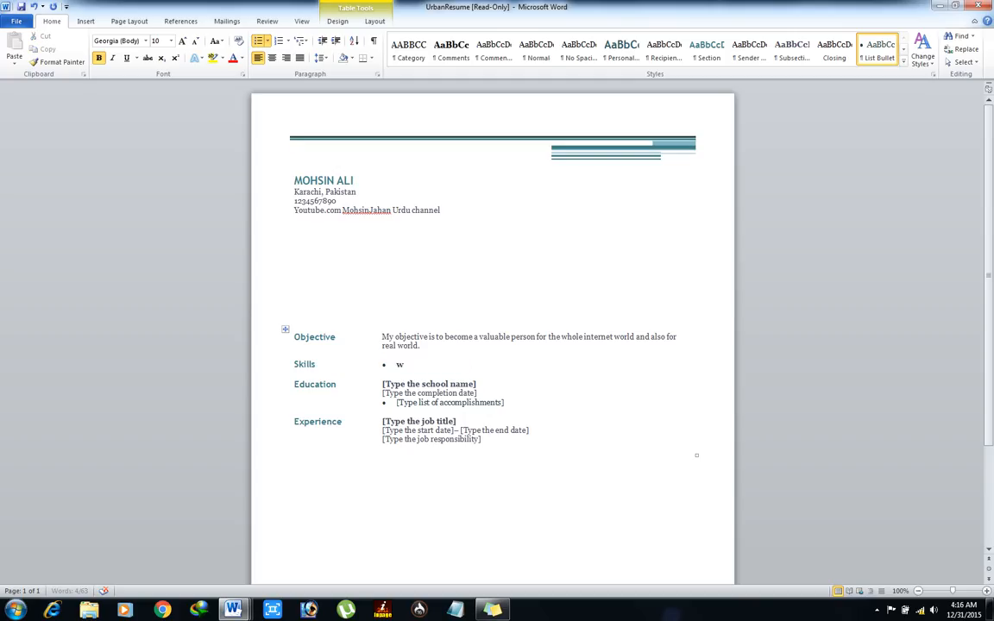
{"action": "type", "text": "Web designing"}
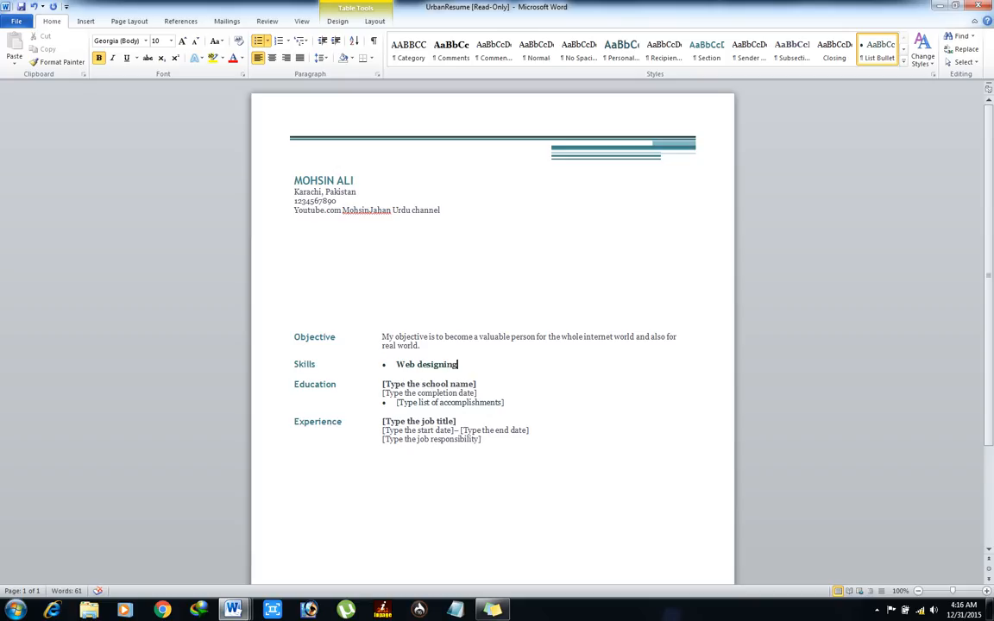
{"action": "key", "text": "Return"}
{"action": "type", "text": "Ms"}
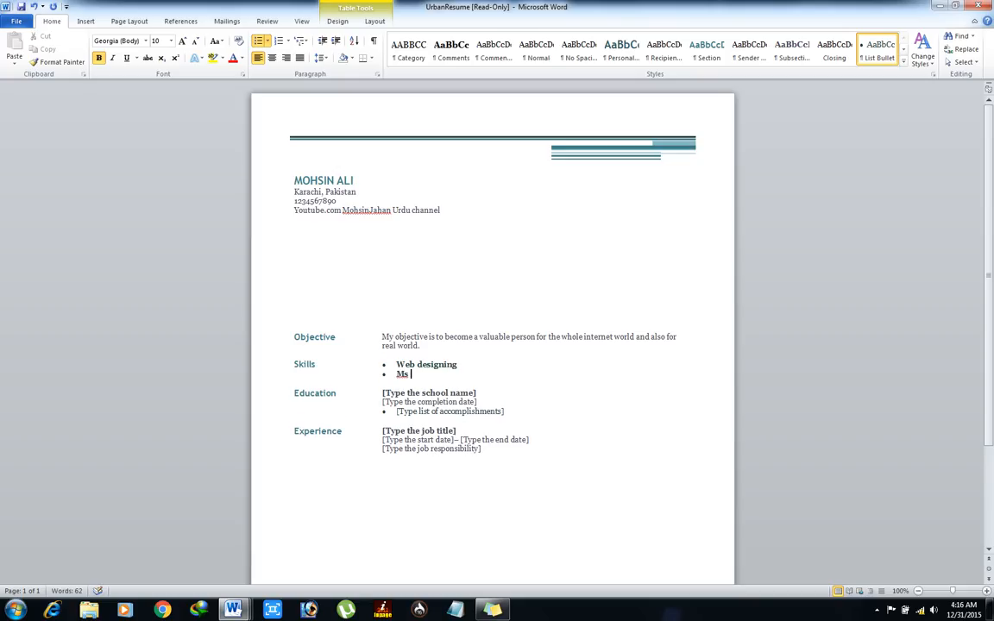
{"action": "type", "text": " office"}
{"action": "key", "text": "Return"}
{"action": "type", "text": "int"}
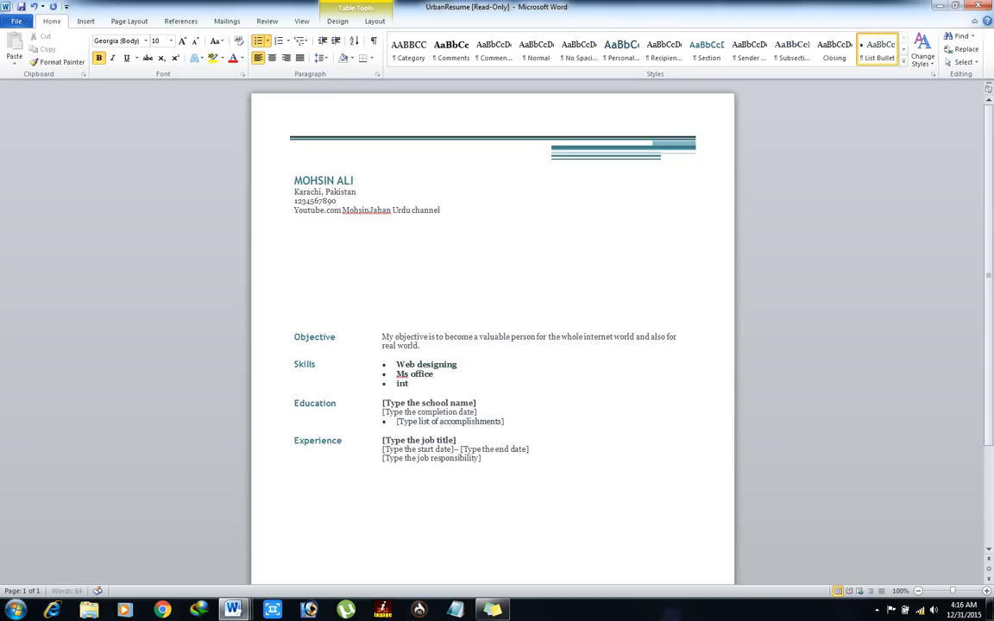
{"action": "type", "text": "ernet browsing"}
{"action": "key", "text": "Return"}
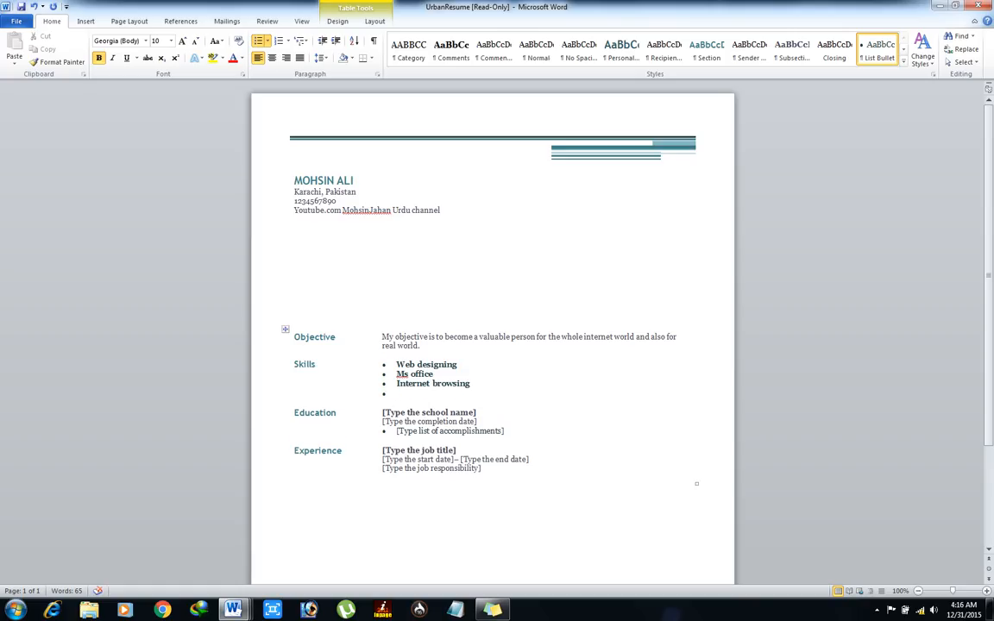
Step: Correct to 'Microsoft office' and add Blogging and 'adobe and other computer specialist' bullets
{"action": "type", "text": "icrosoft"}
{"action": "left_click", "coordinate": [438, 374]}
{"action": "key", "text": "BackSpace"}
{"action": "left_click", "coordinate": [398, 393]}
{"action": "type", "text": "blogg"}
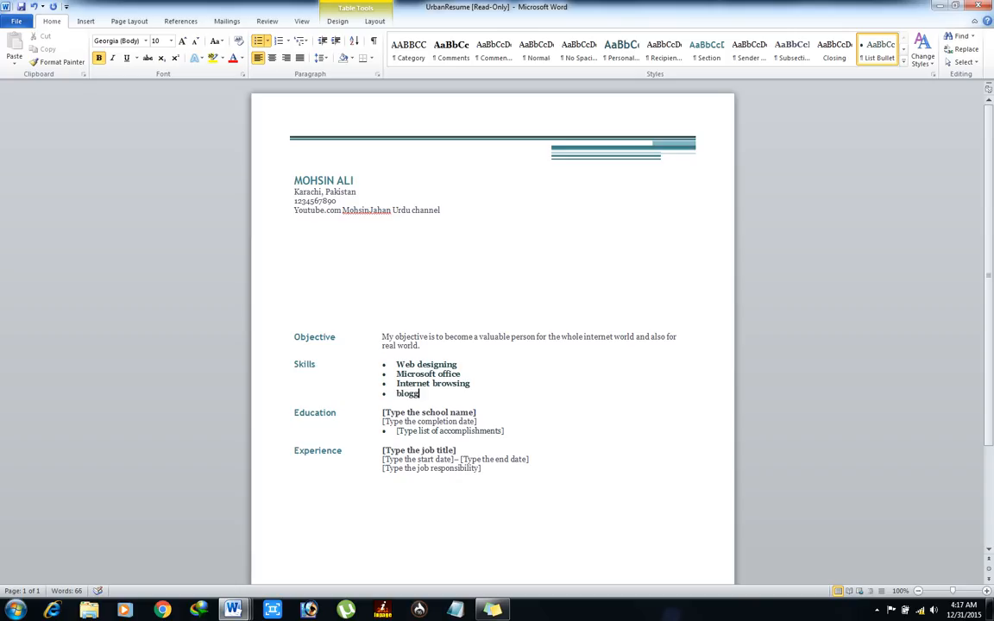
{"action": "type", "text": "ing"}
{"action": "key", "text": "Return"}
{"action": "type", "text": "adobe"}
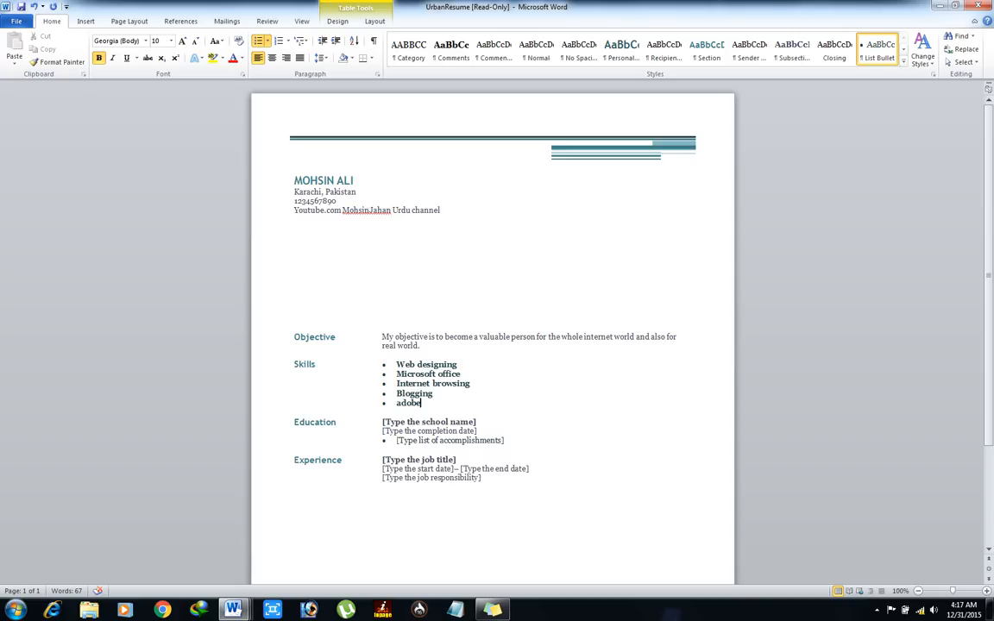
{"action": "type", "text": " and other com"}
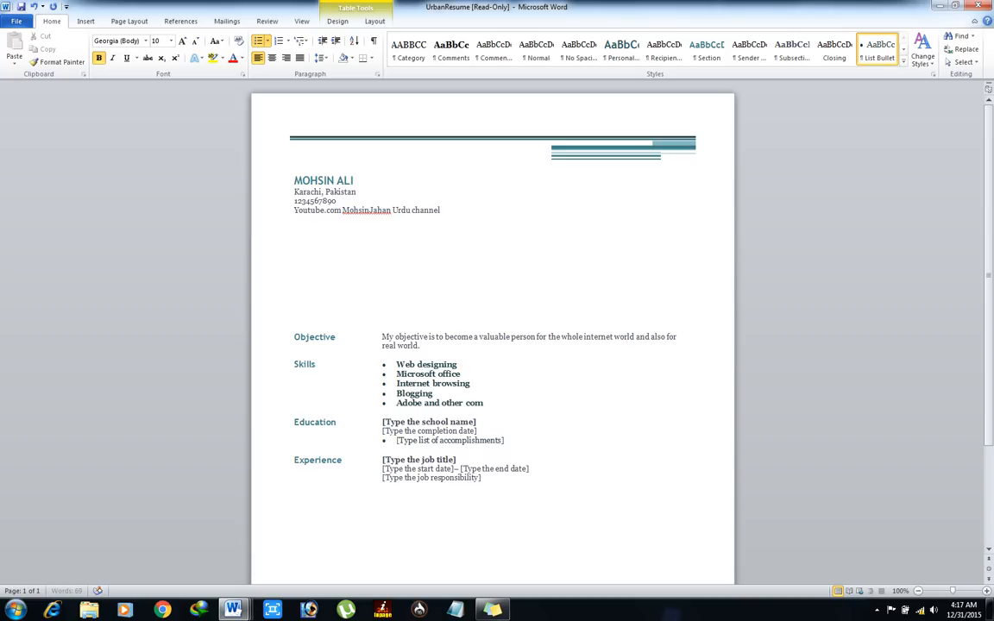
{"action": "type", "text": "puter specialist."}
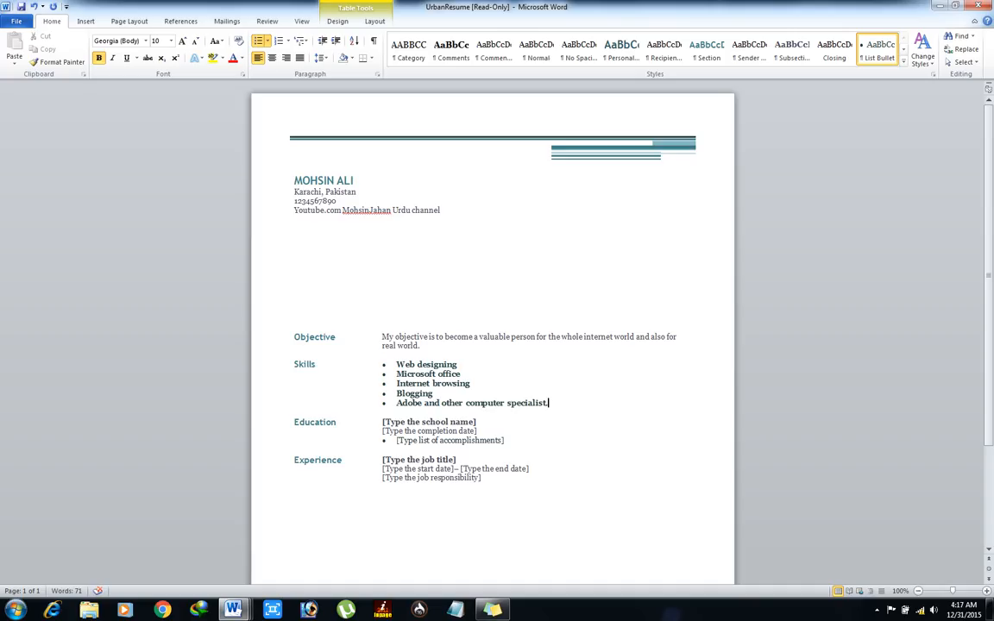
{"action": "key", "text": "BackSpace"}
{"action": "key", "text": "Down"}
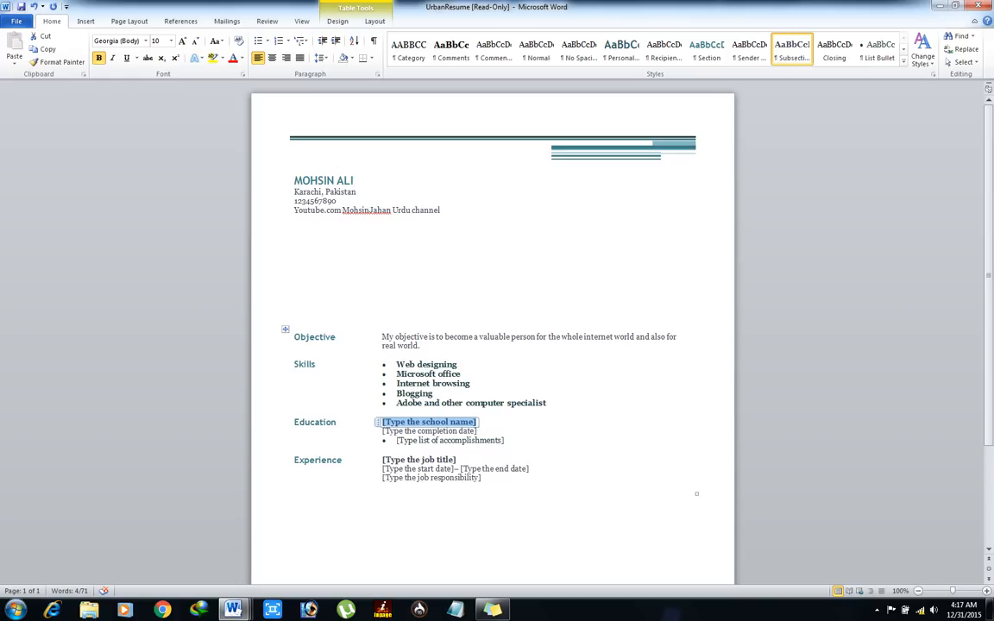
Step: Enter MASTER OR ELECTRICAL ENGINEERING as the Education entry with completion year 2018
{"action": "type", "text": "MASTER"}
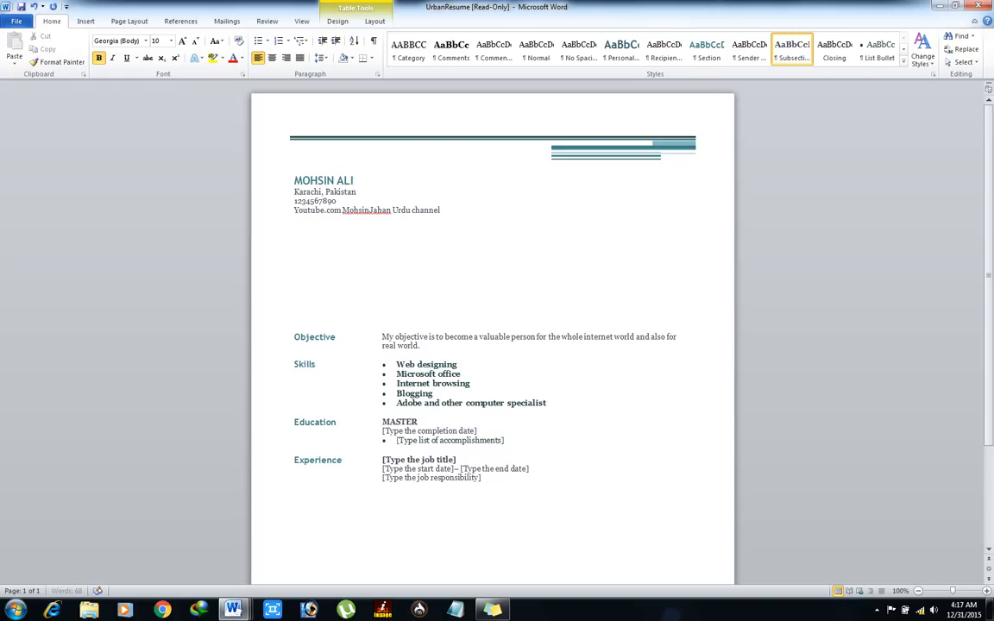
{"action": "type", "text": " OR ELECTRICAL ENGINEERING"}
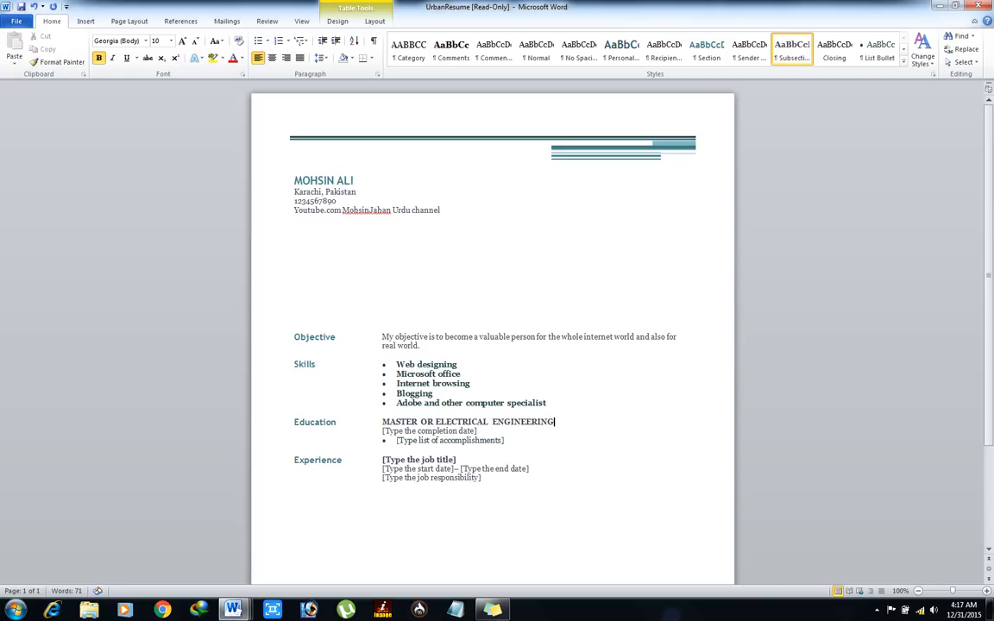
{"action": "left_click", "coordinate": [295, 457]}
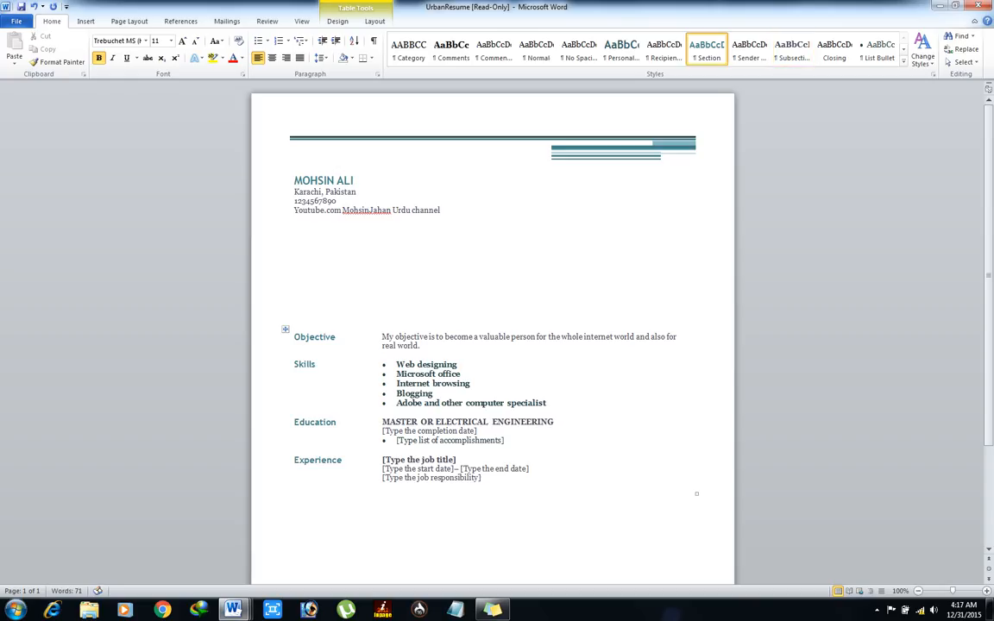
{"action": "left_click", "coordinate": [428, 430]}
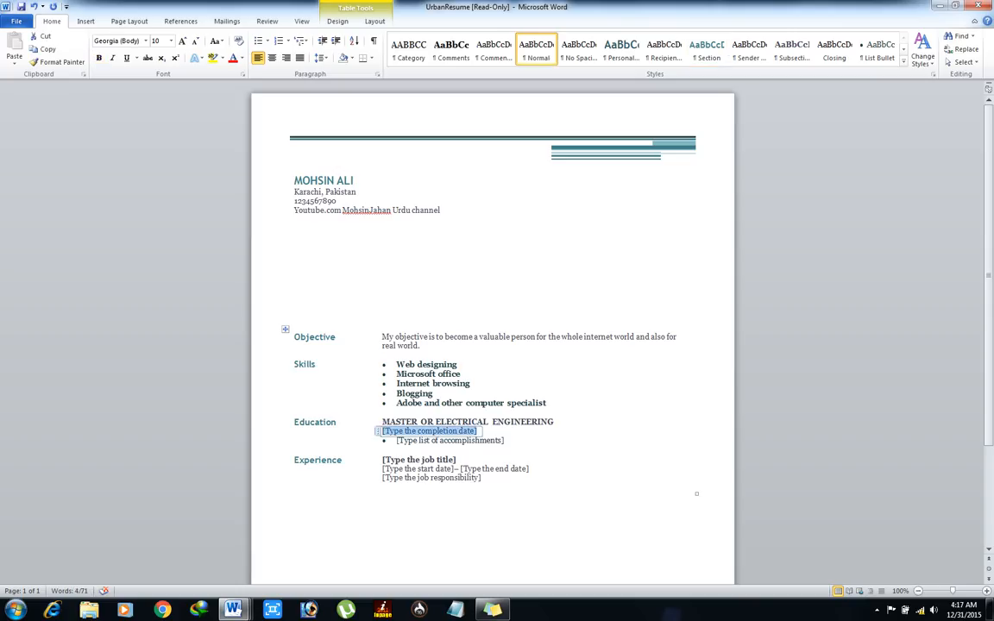
{"action": "type", "text": "2018"}
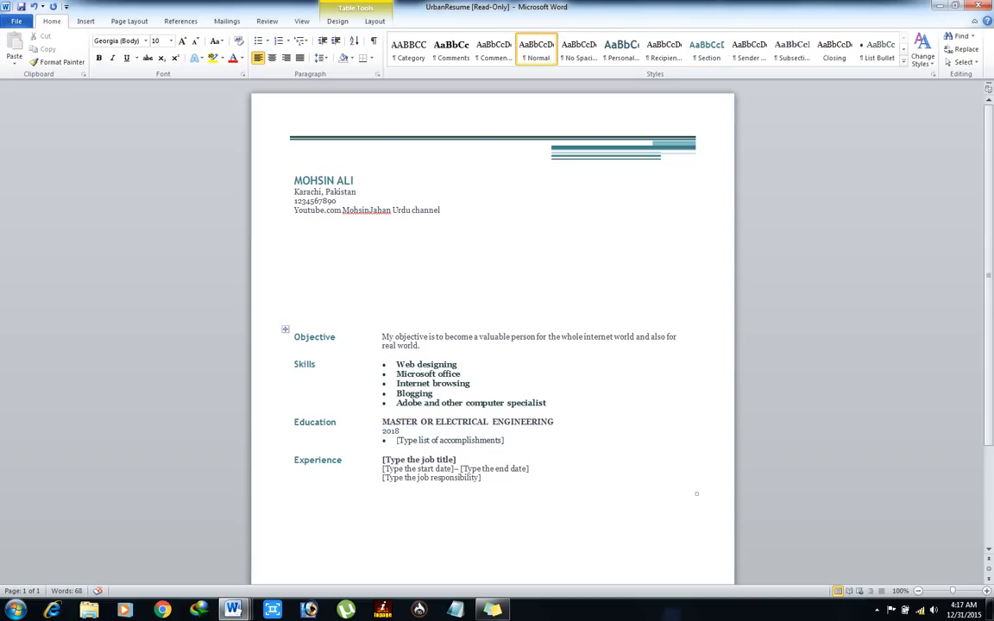
Step: Fill the accomplishments bullet with 'MS electrical engineering from', correcting typos along the way
{"action": "left_click", "coordinate": [449, 441]}
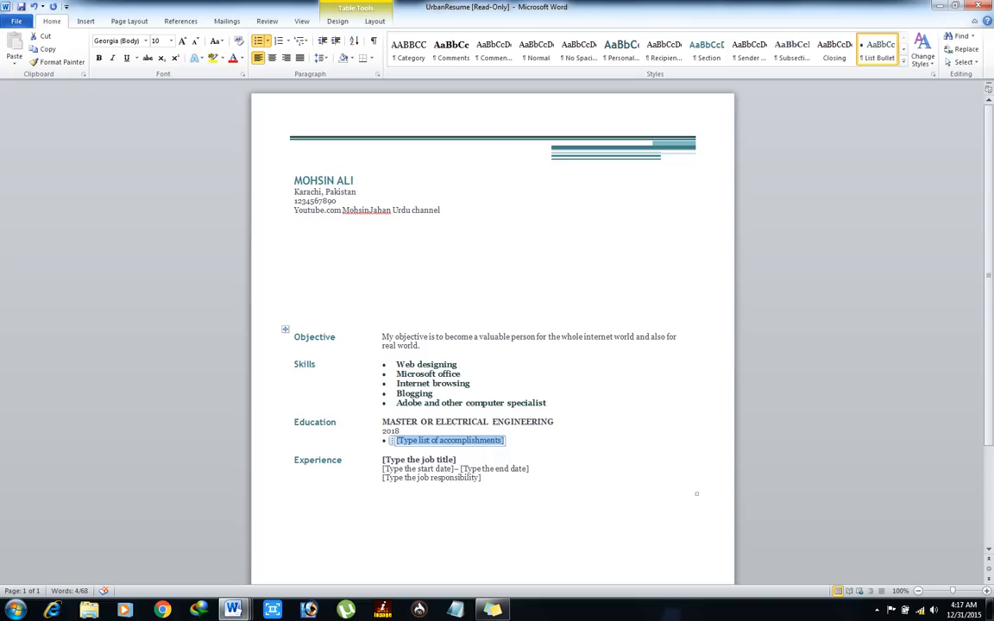
{"action": "type", "text": "MS"}
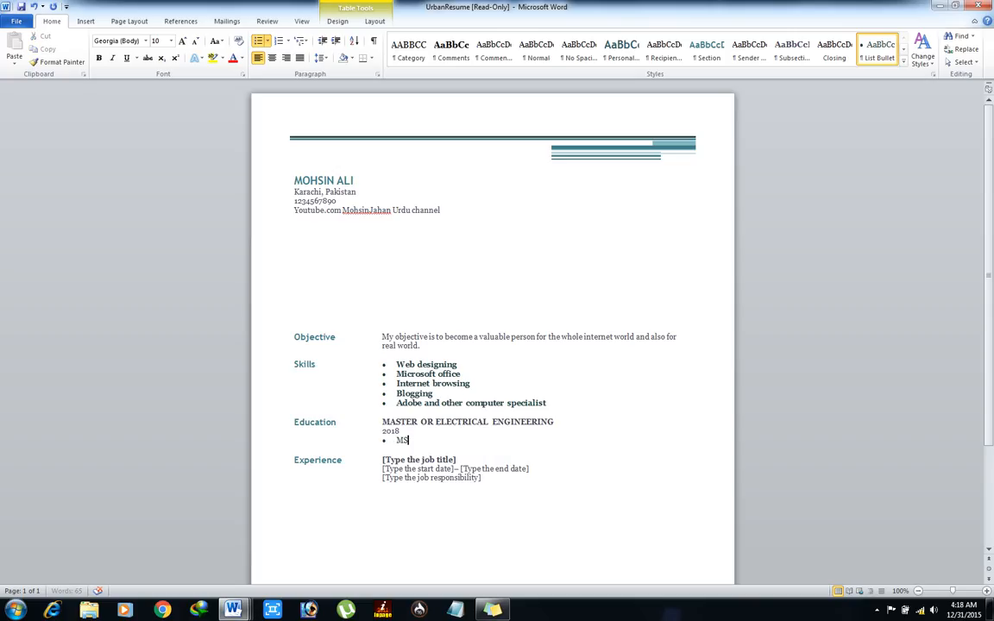
{"action": "type", "text": " electro"}
{"action": "key", "text": "BackSpace"}
{"action": "type", "text": "ical engineering from"}
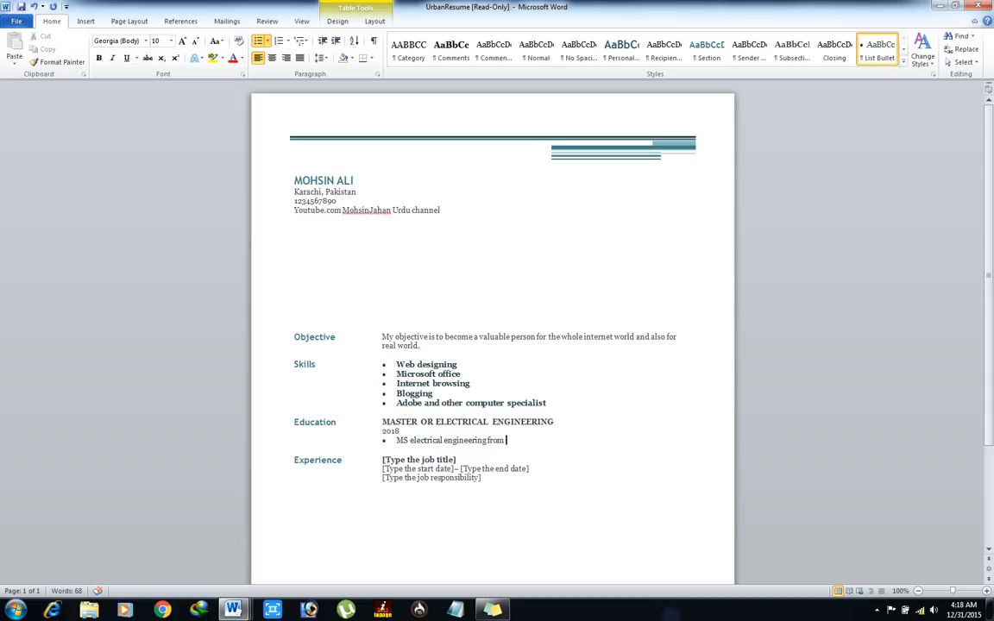
{"action": "type", "text": " Bahria"}
{"action": "key", "text": "BackSpace"}
{"action": "key", "text": "BackSpace"}
{"action": "key", "text": "BackSpace"}
{"action": "key", "text": "BackSpace"}
{"action": "key", "text": "BackSpace"}
{"action": "key", "text": "BackSpace"}
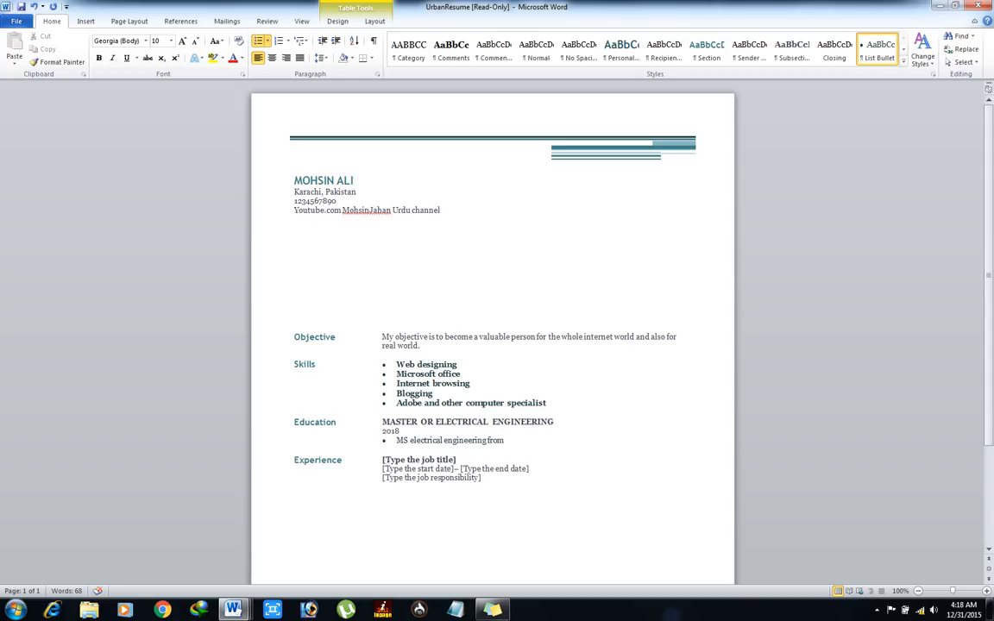
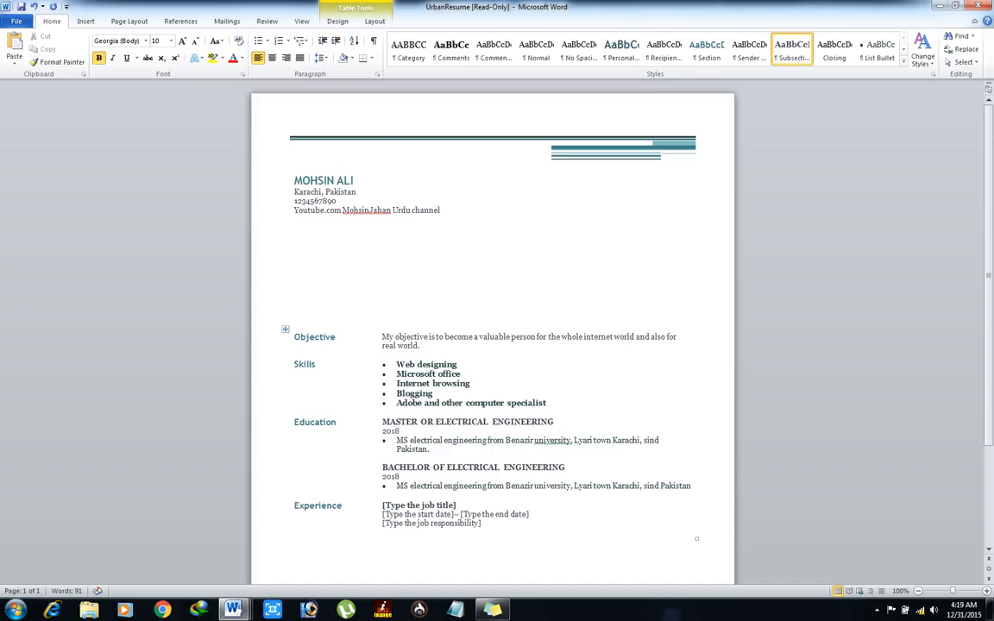
Step: Correct 'MASTER OR' to 'MASTER OF' and change the bachelor bullet's 'MS' to 'BS'
{"action": "key", "text": "BackSpace"}
{"action": "type", "text": "F"}
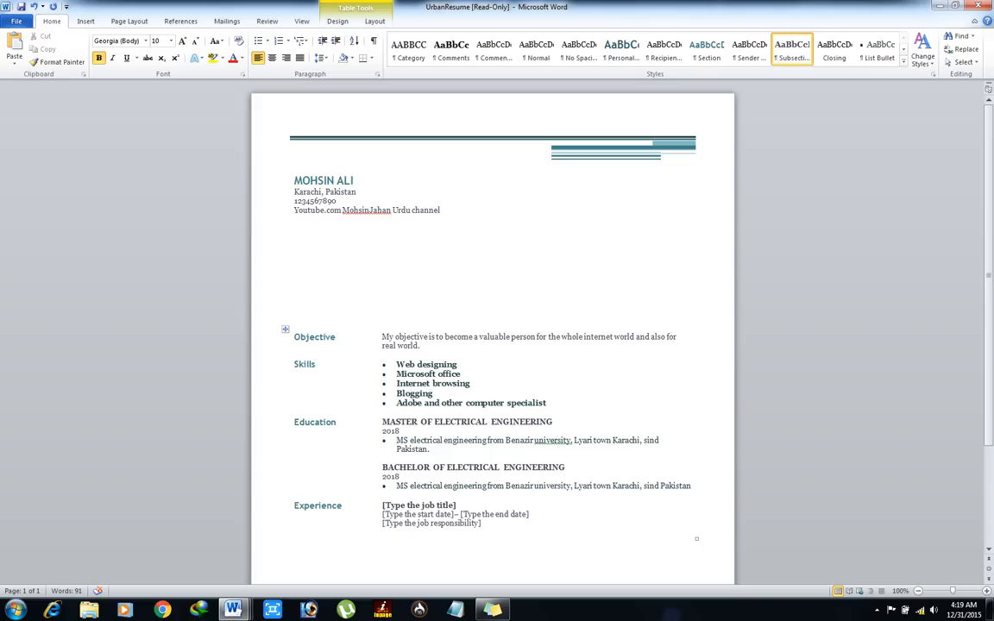
{"action": "left_click", "coordinate": [403, 485]}
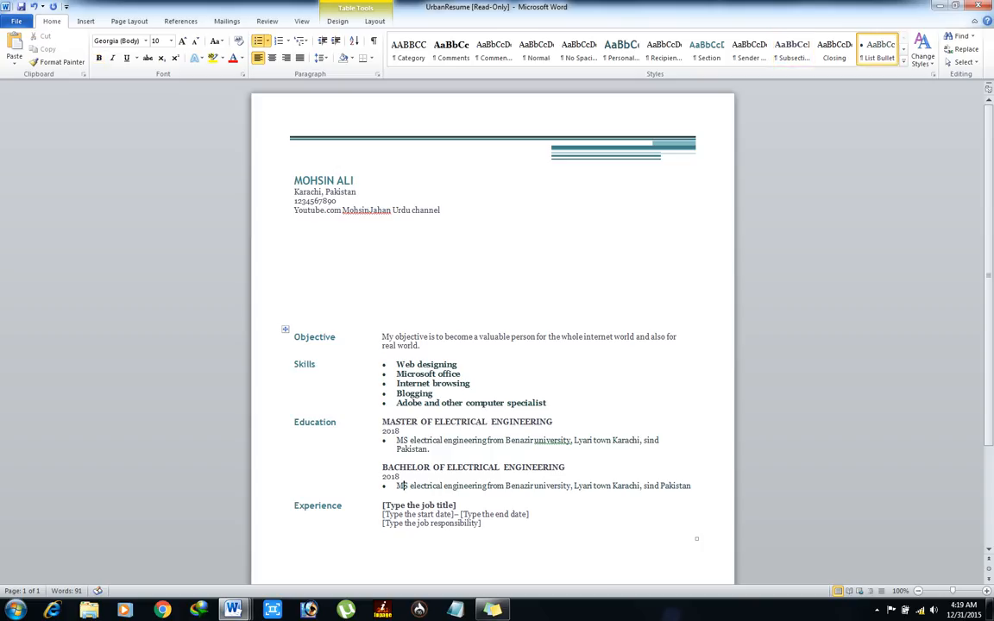
{"action": "key", "text": "shift+Left"}
{"action": "type", "text": "B"}
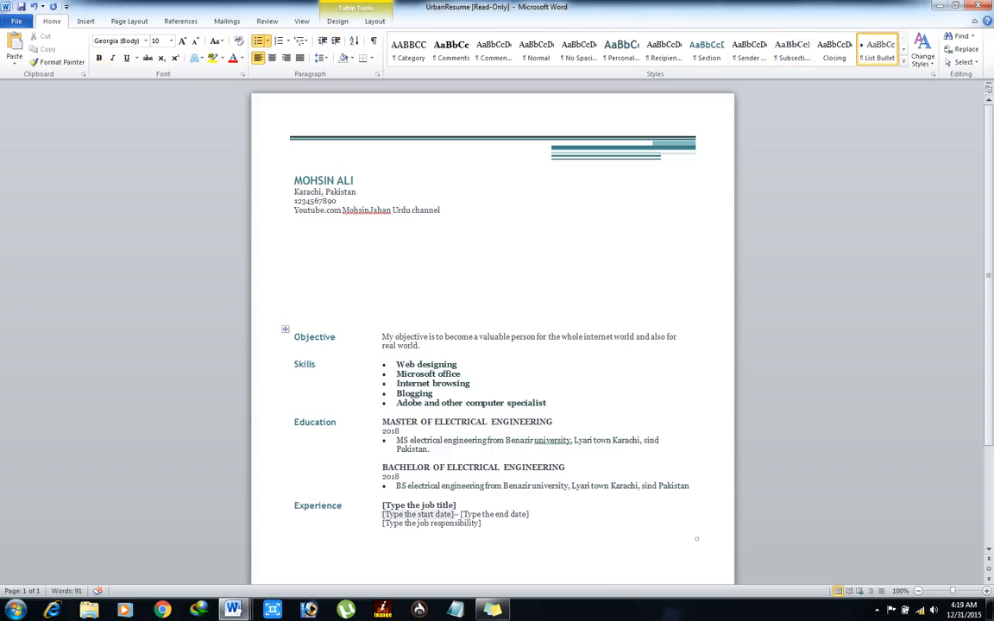
{"action": "left_click", "coordinate": [295, 540]}
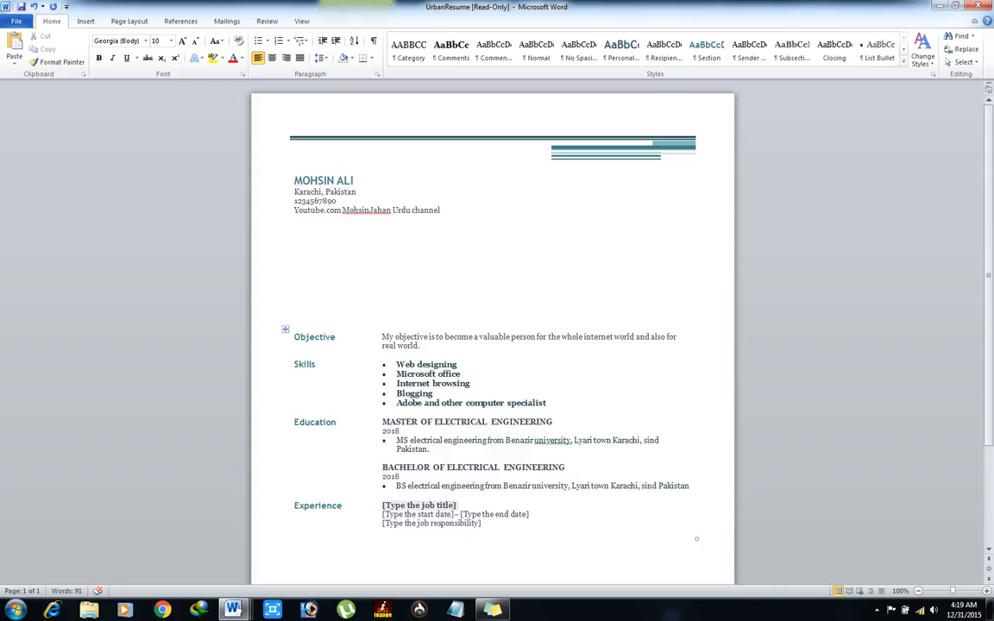
Step: Enter SIEMENS PAKISTAN ENGINEERING COMPANY LIMITED., dates 2013–2015, and responsibility Executive Engineer
{"action": "left_click", "coordinate": [419, 505]}
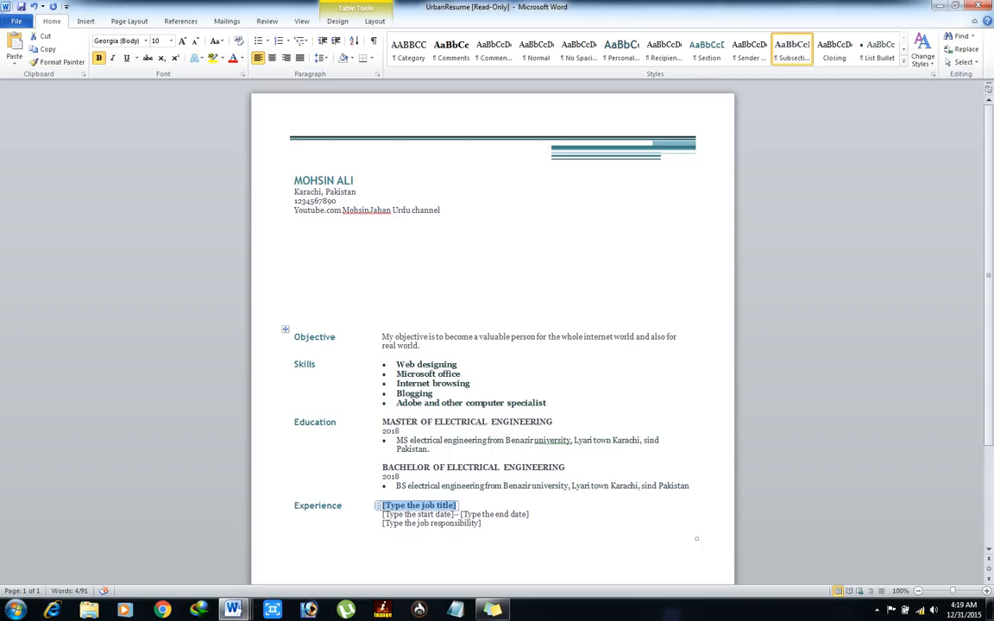
{"action": "type", "text": "SIEMENS"}
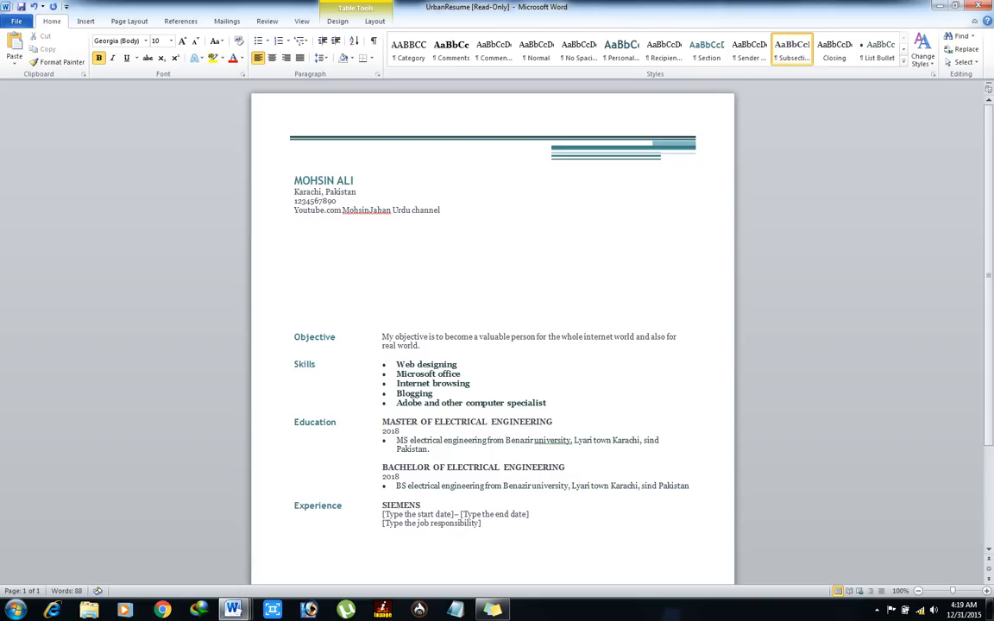
{"action": "type", "text": " PAKISTAN ENGINEERING "}
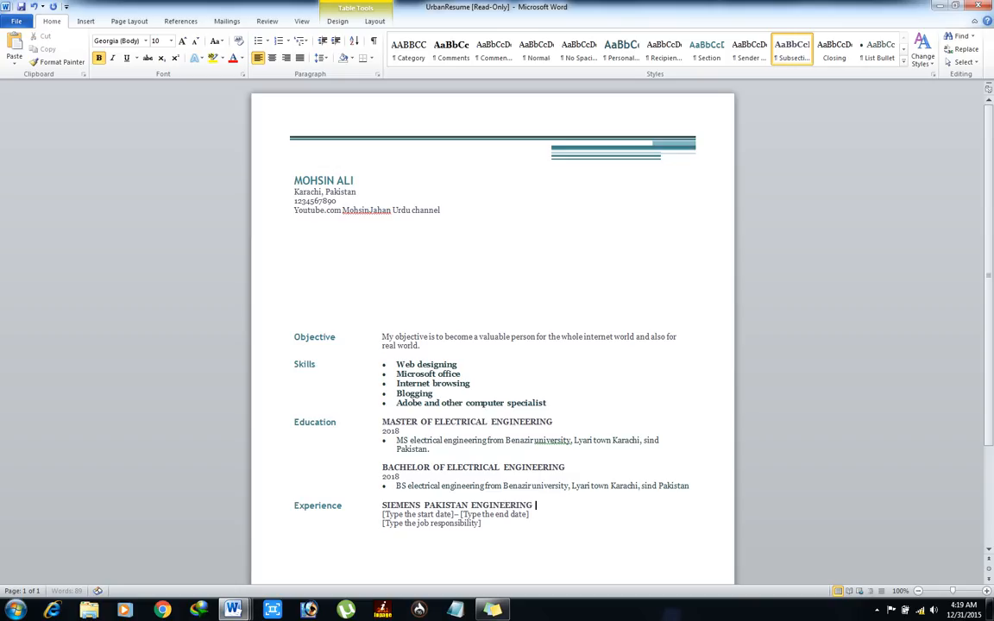
{"action": "type", "text": "COMPANY LIMITED."}
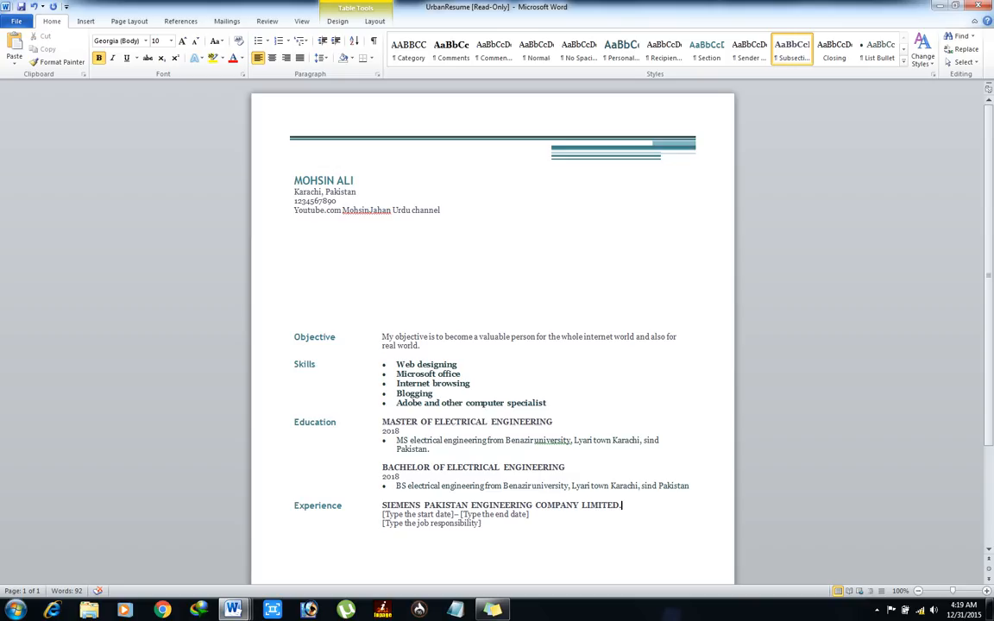
{"action": "left_click", "coordinate": [416, 515]}
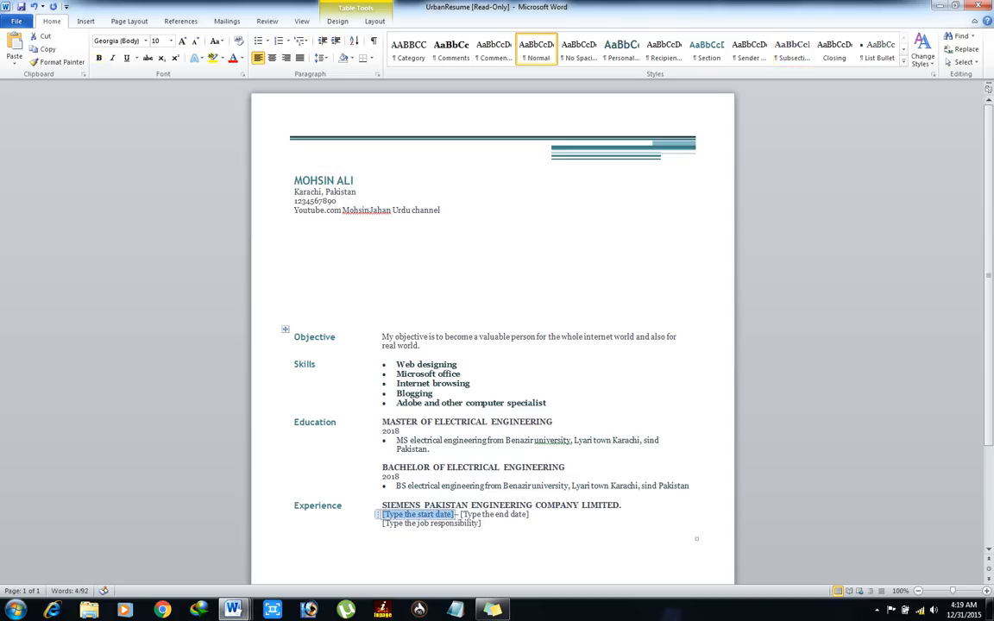
{"action": "type", "text": "2013"}
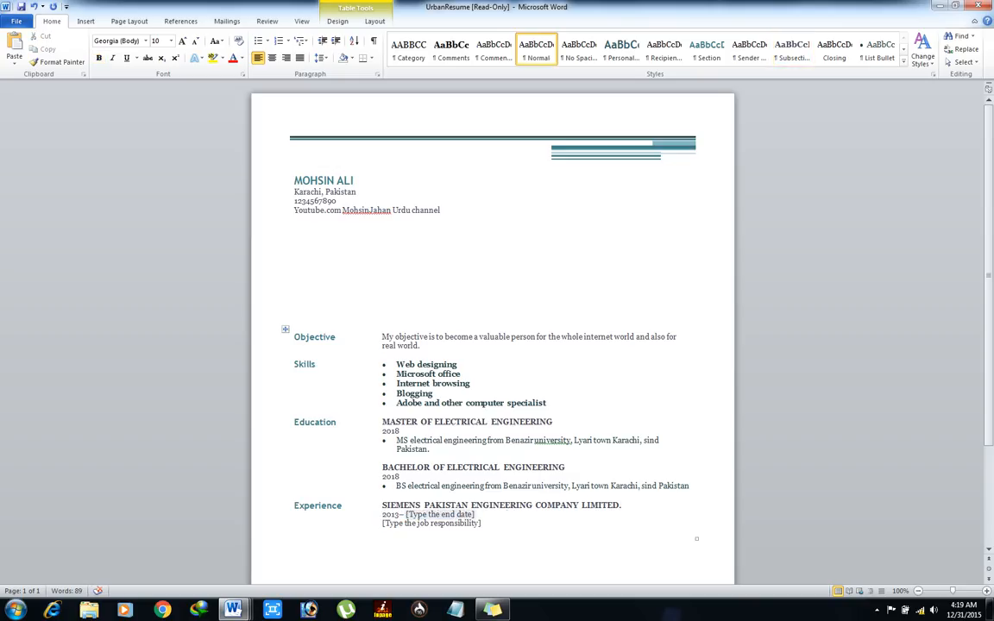
{"action": "left_click", "coordinate": [440, 514]}
{"action": "type", "text": "2015"}
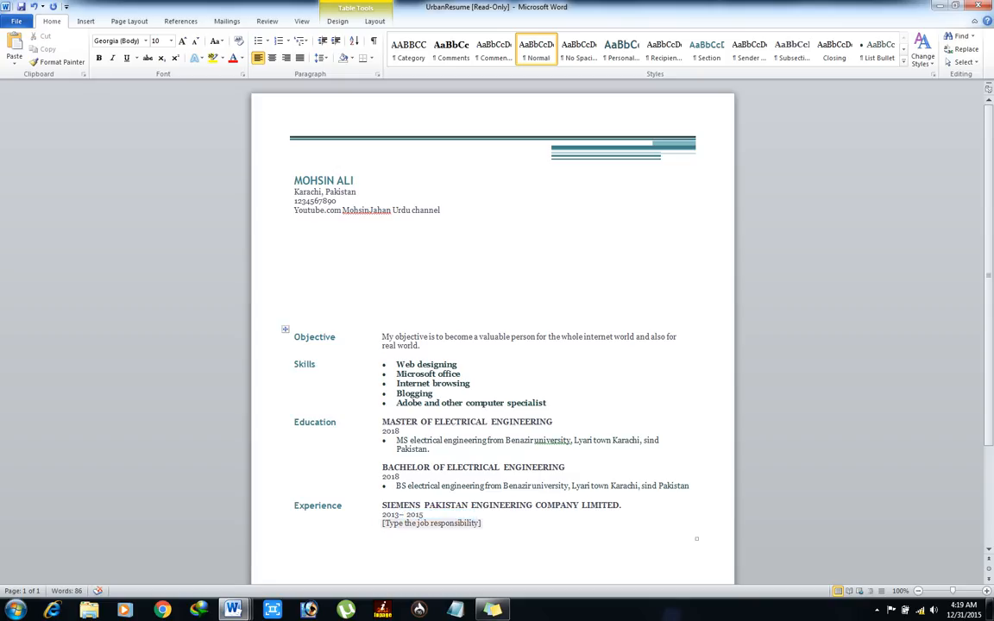
{"action": "left_click", "coordinate": [431, 522]}
{"action": "type", "text": "E"}
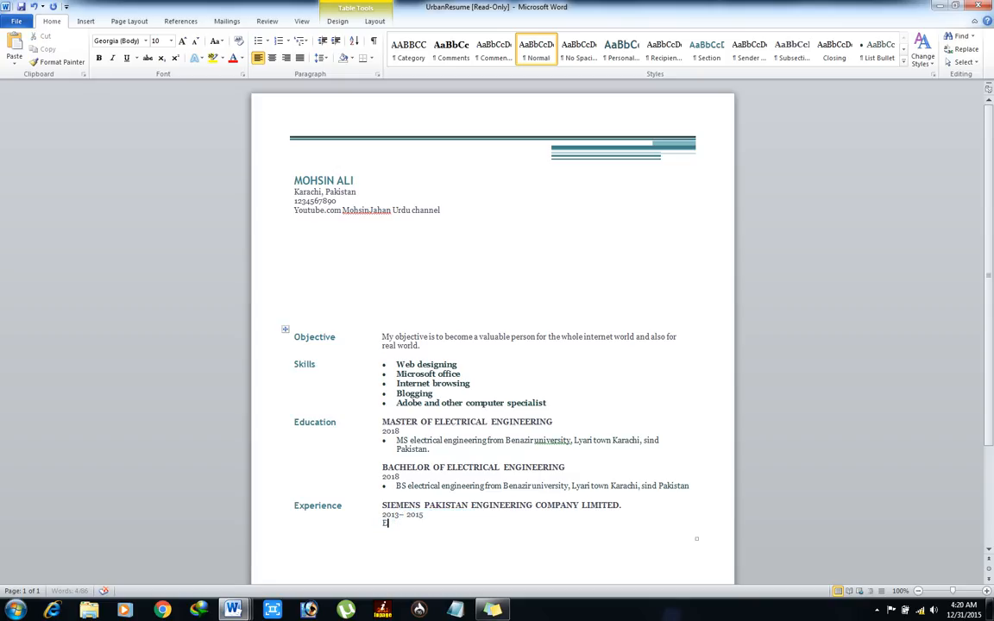
{"action": "type", "text": "xecutive Engineer"}
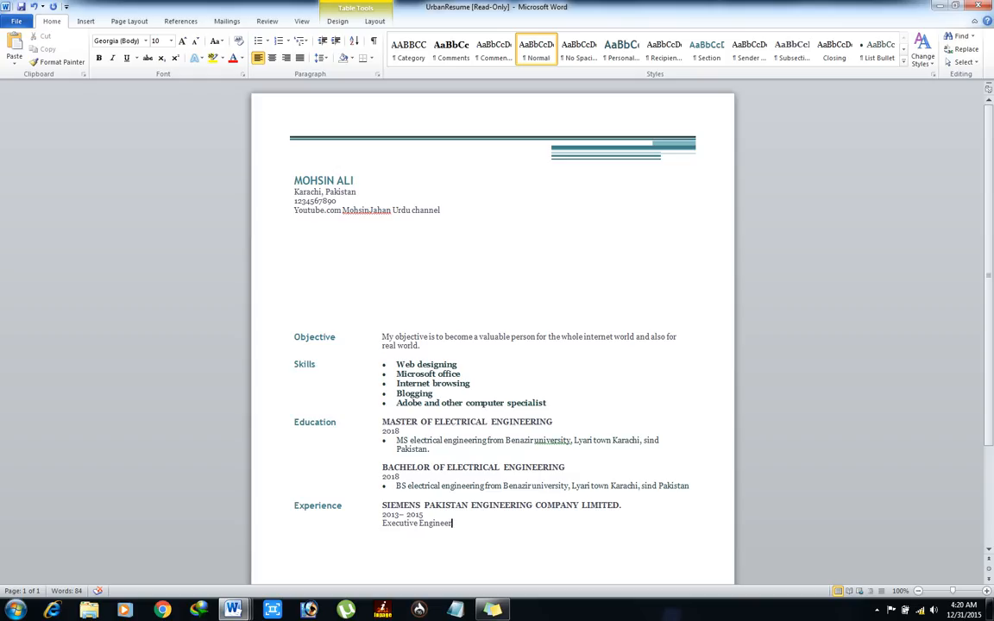
{"action": "left_click", "coordinate": [295, 541]}
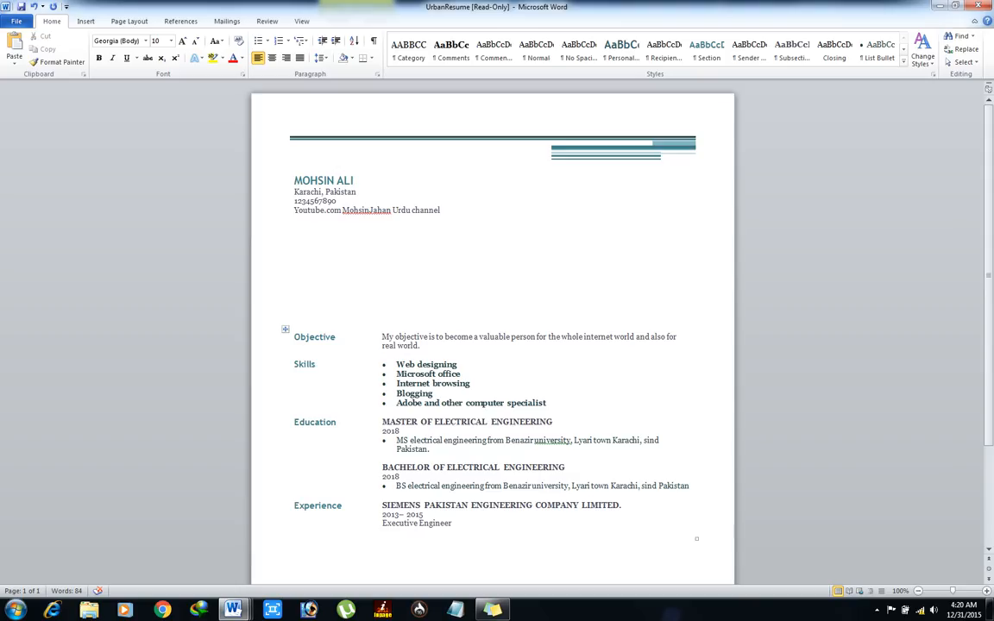
Step: Ignore All spelling flags on the channel name in the contact lines
{"action": "left_click", "coordinate": [349, 209]}
{"action": "right_click", "coordinate": [350, 209]}
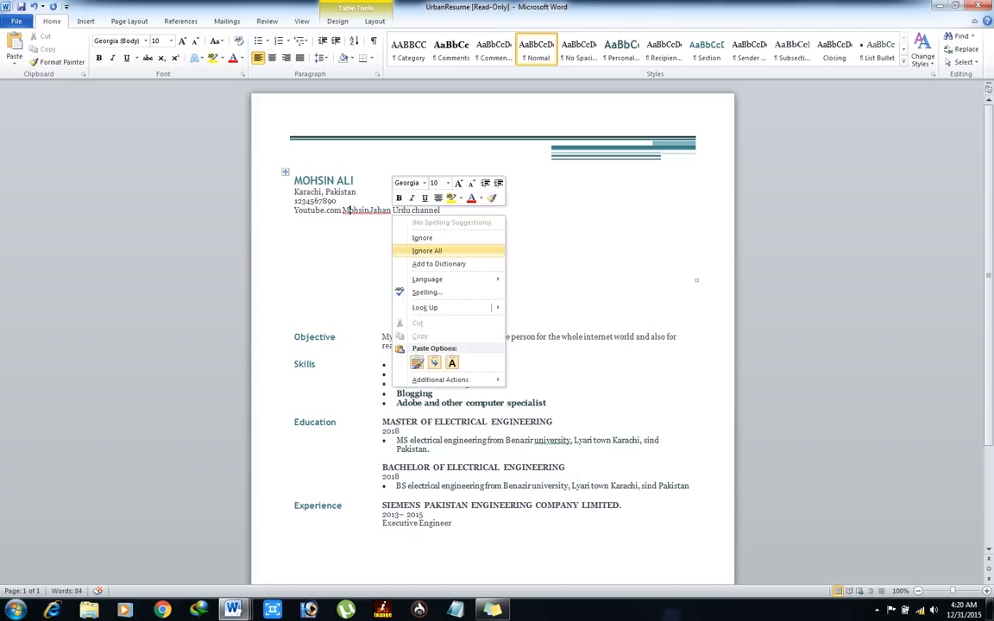
{"action": "left_click", "coordinate": [438, 263]}
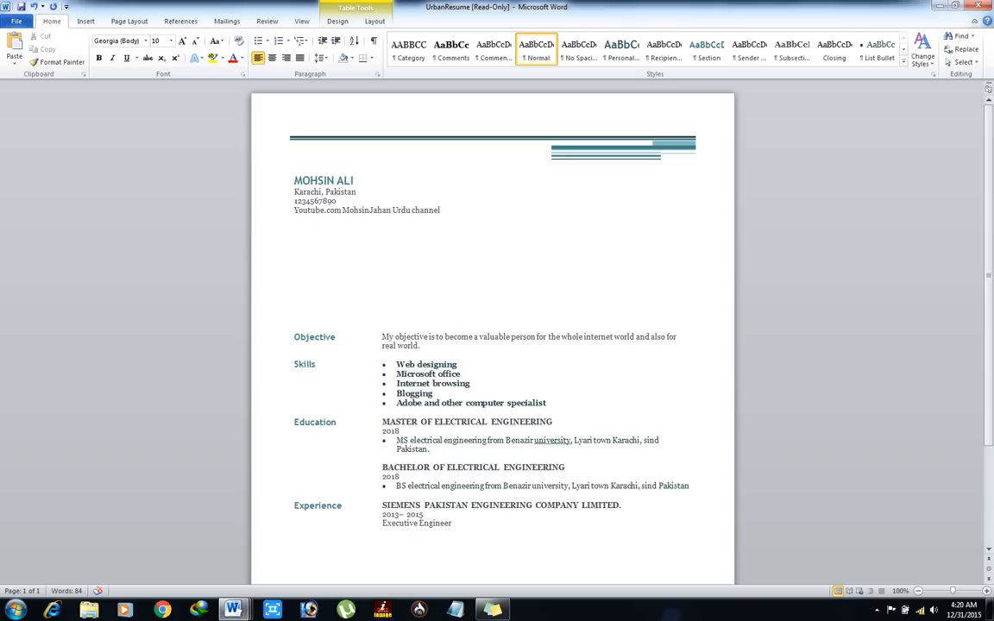
Step: Cut the name and contact table, then undo to restore it intact
{"action": "right_click", "coordinate": [696, 279]}
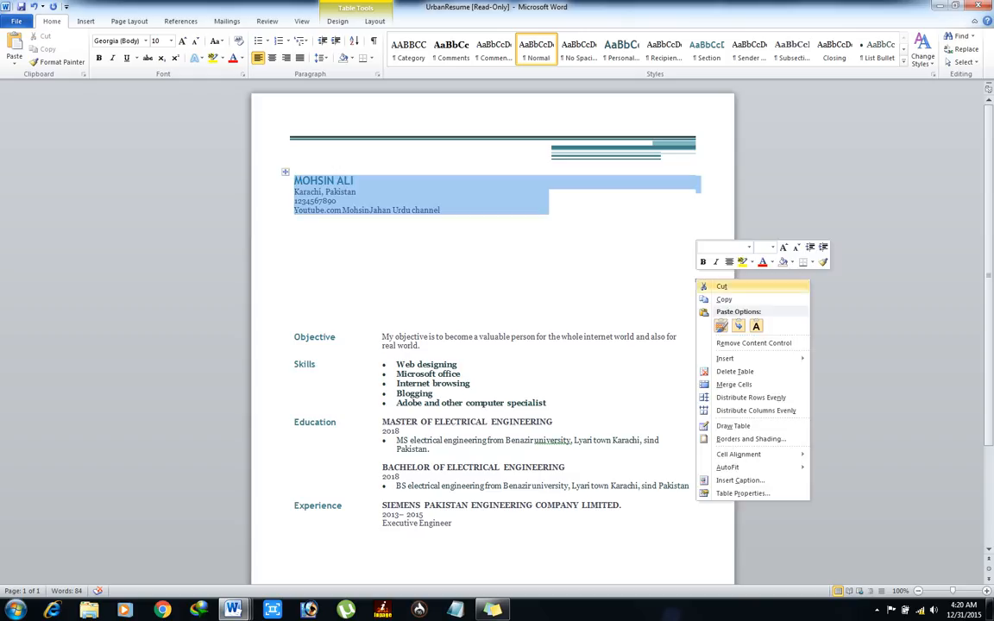
{"action": "left_click", "coordinate": [721, 287]}
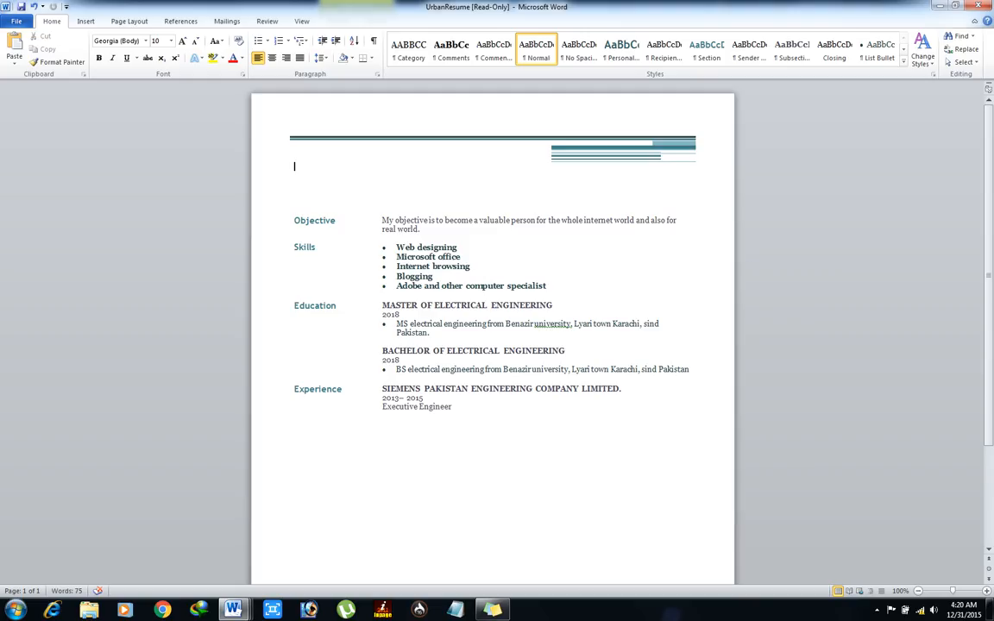
{"action": "key", "text": "ctrl+z"}
{"action": "key", "text": "Right"}
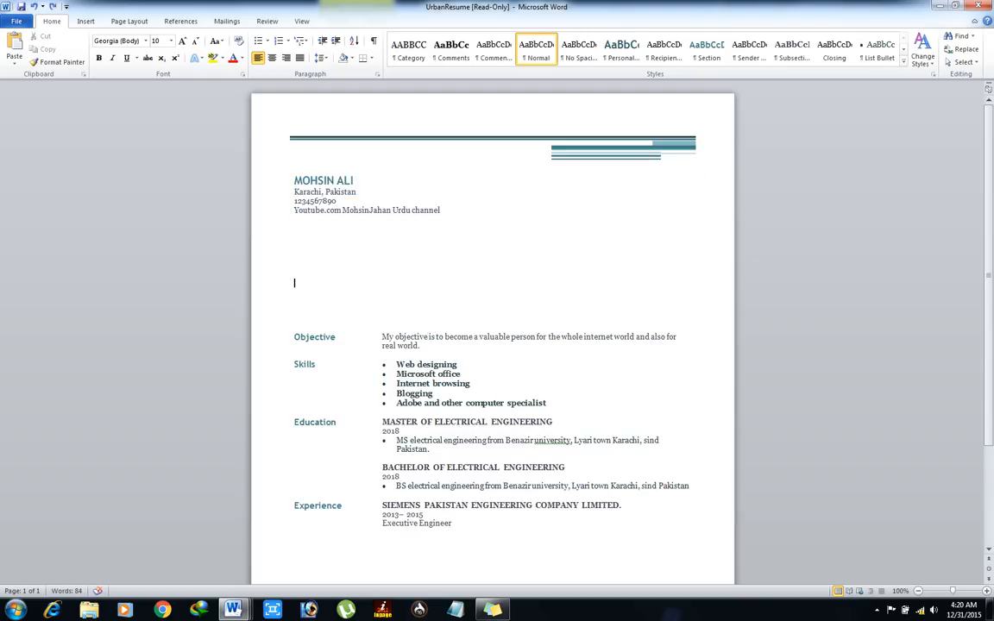
{"action": "left_click", "coordinate": [295, 301]}
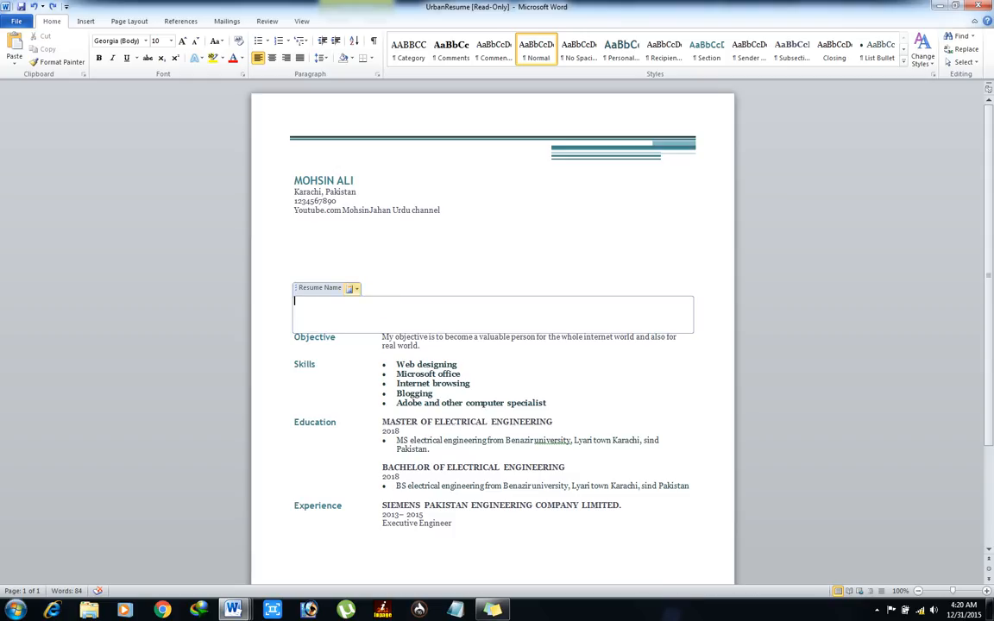
Step: Reapply the Resume Name block layout while keeping the current colour scheme
{"action": "left_click", "coordinate": [352, 289]}
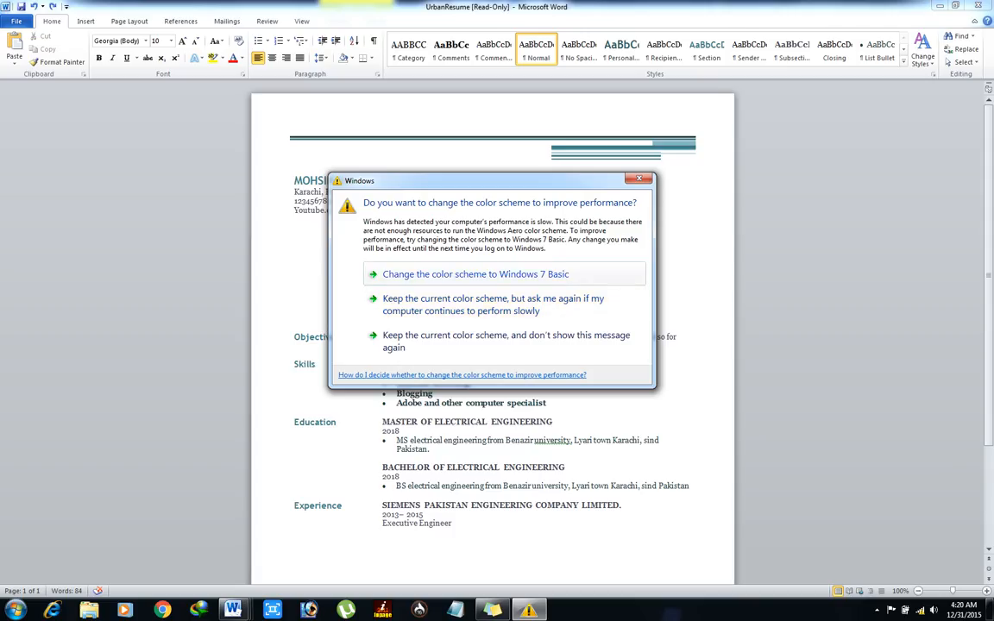
{"action": "key", "text": "Down"}
{"action": "key", "text": "Down"}
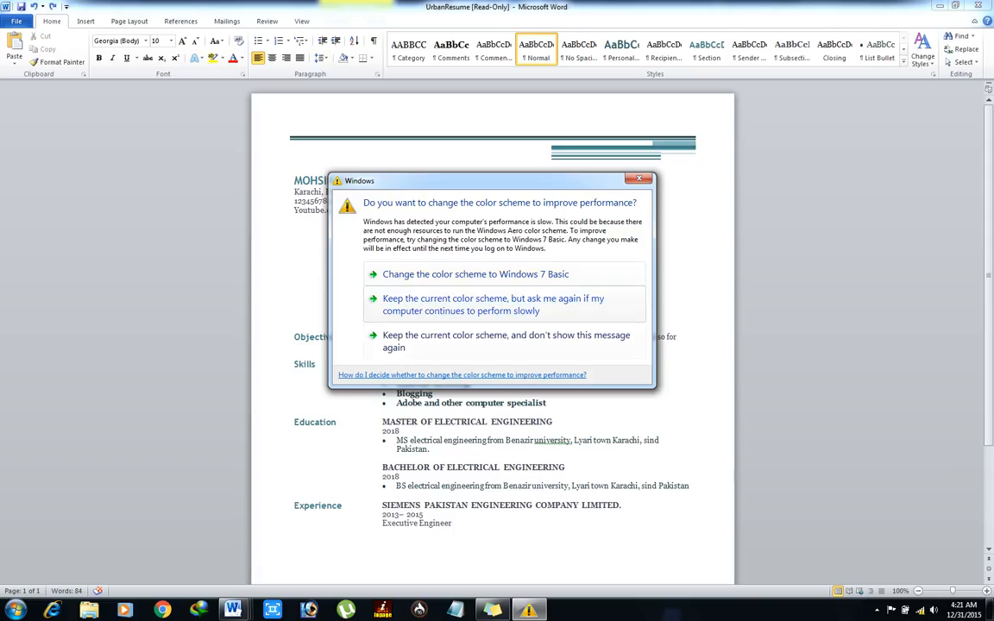
{"action": "key", "text": "Return"}
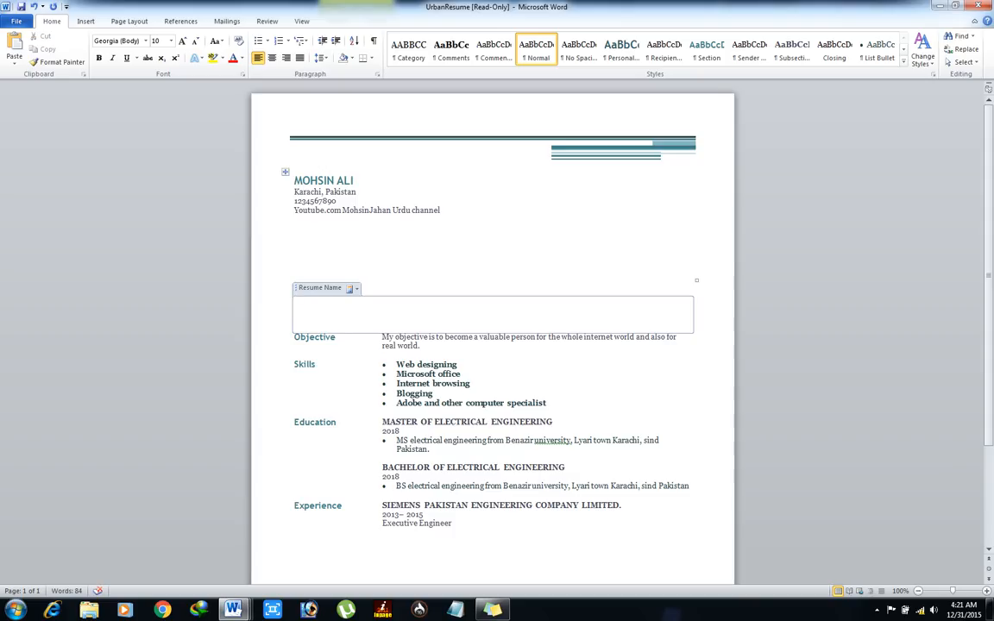
Step: Select and delete the empty paragraphs above the Objective section
{"action": "left_click", "coordinate": [299, 211]}
{"action": "left_click", "coordinate": [295, 283]}
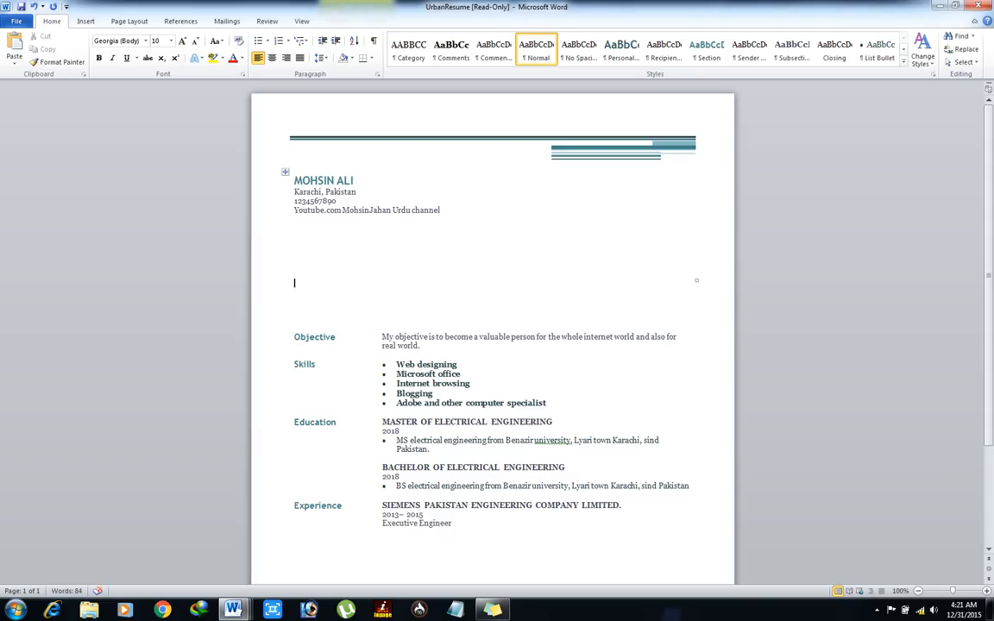
{"action": "left_click", "coordinate": [299, 210]}
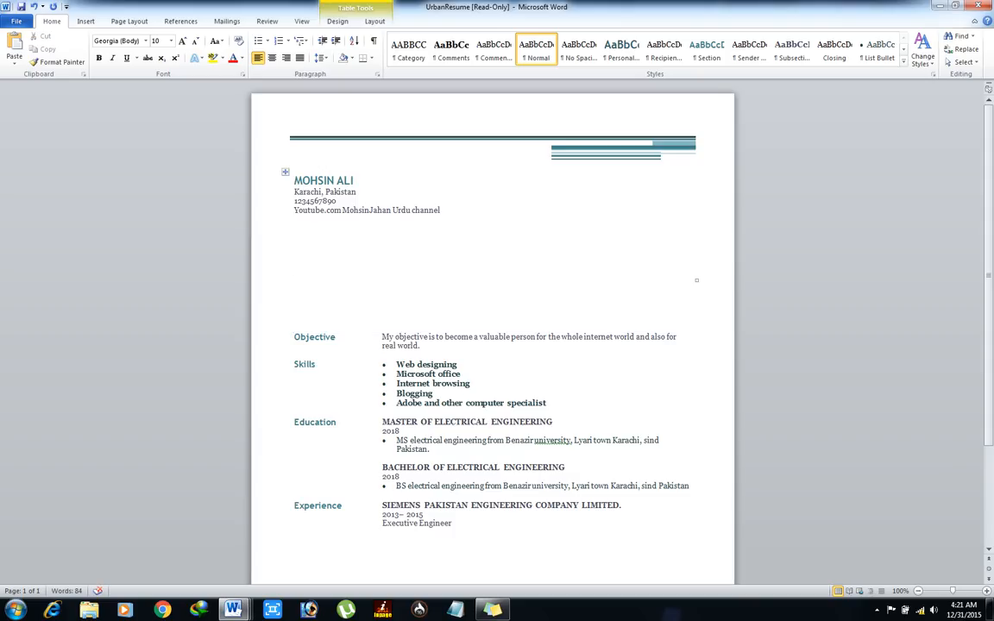
{"action": "left_click_drag", "start_coordinate": [296, 285], "coordinate": [302, 325]}
{"action": "key", "text": "Delete"}
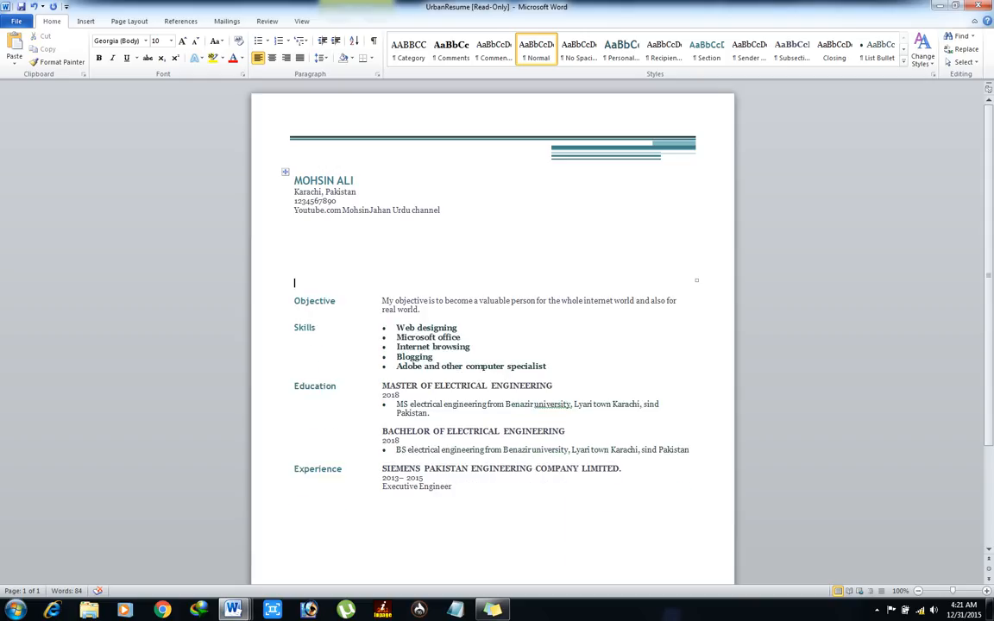
Step: Remove the leftover empty line above Objective and bring up the print preview
{"action": "left_click_drag", "start_coordinate": [295, 301], "coordinate": [298, 210]}
{"action": "left_click", "coordinate": [295, 301]}
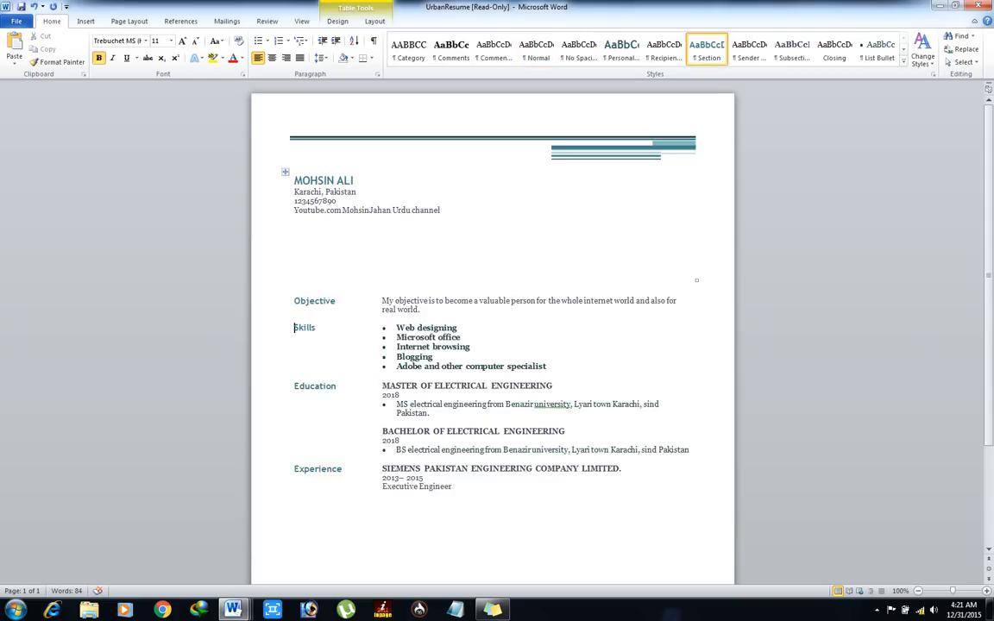
{"action": "key", "text": "Up"}
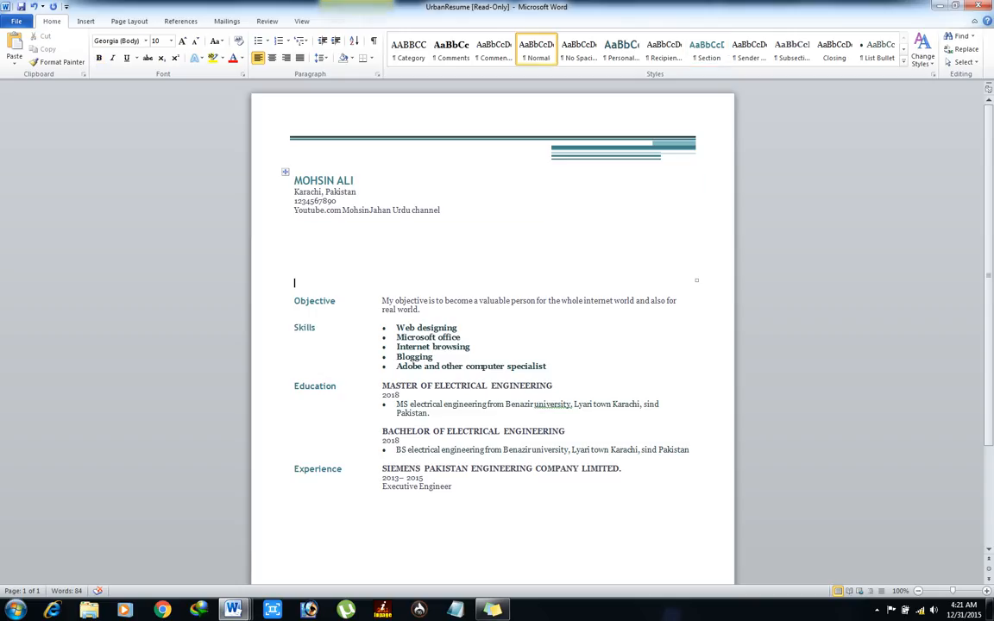
{"action": "key", "text": "shift+Up"}
{"action": "key", "text": "shift+Down"}
{"action": "key", "text": "BackSpace"}
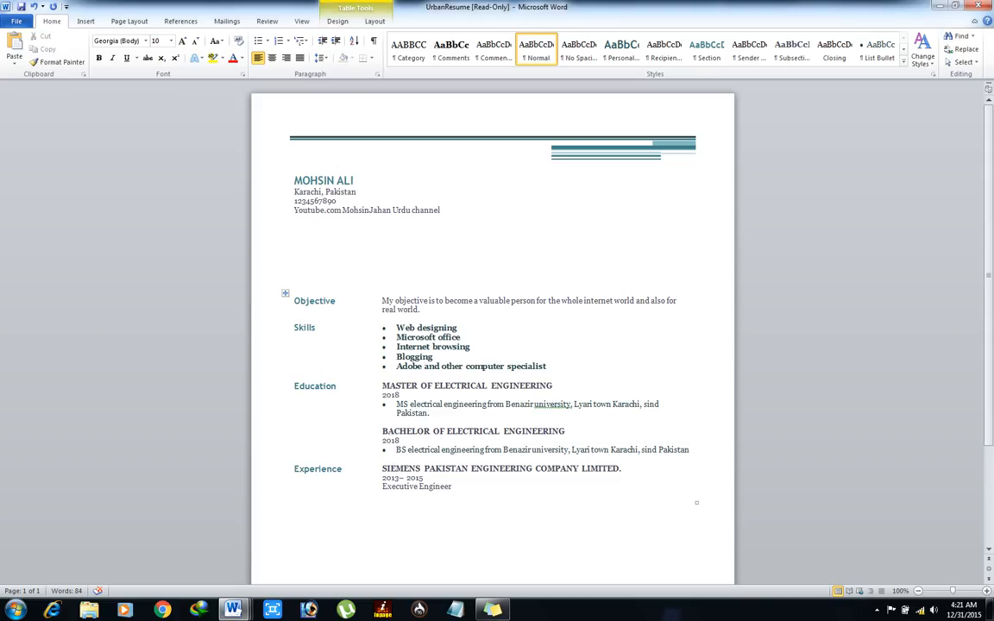
{"action": "left_click", "coordinate": [294, 505]}
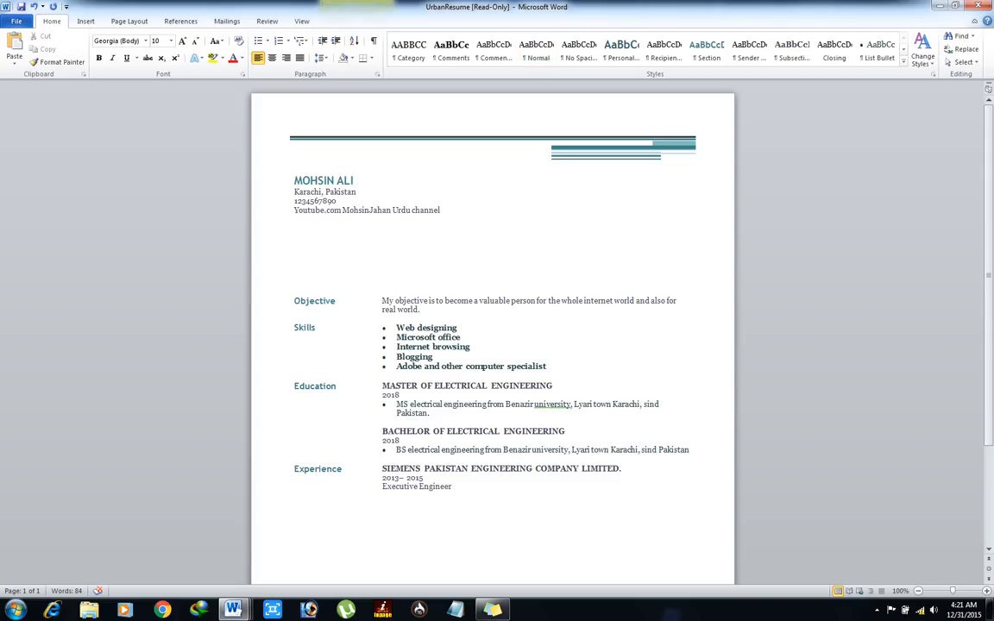
{"action": "key", "text": "ctrl+p"}
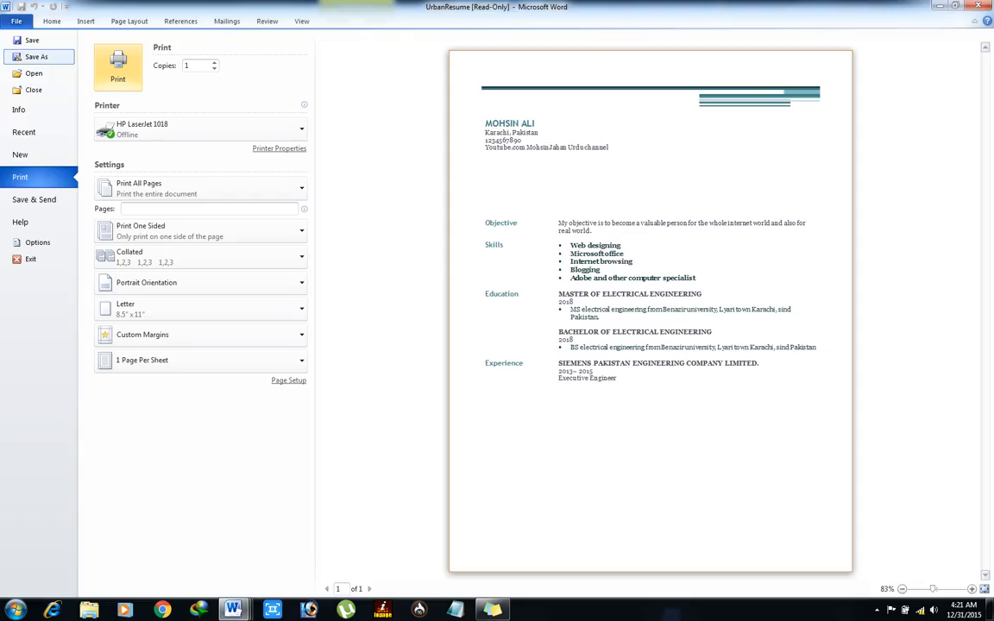
Step: Save the resume as Word Template 'UrbanResume' on the Desktop
{"action": "left_click", "coordinate": [36, 56]}
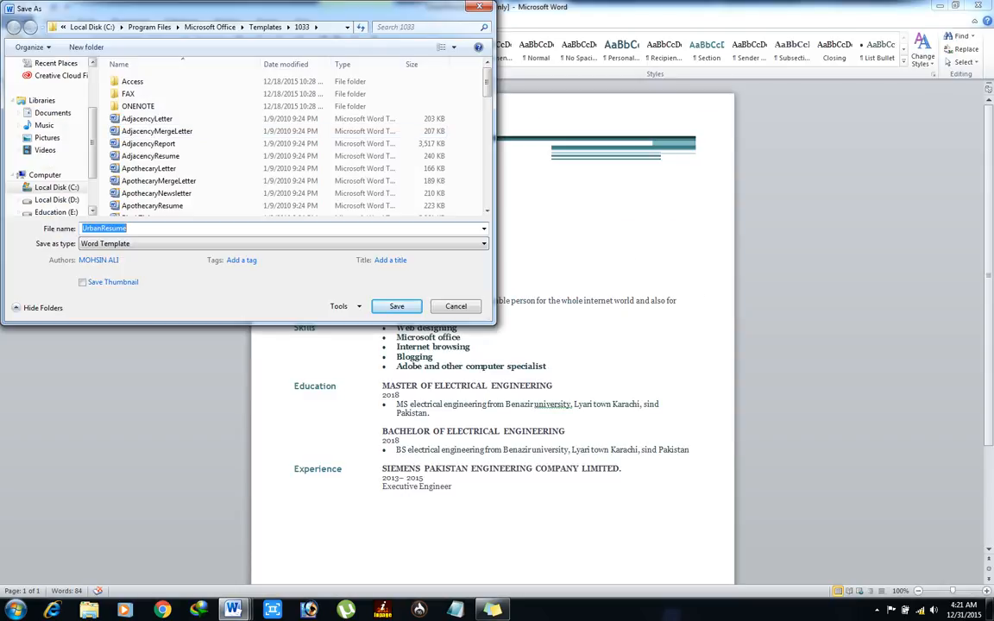
{"action": "scroll", "coordinate": [47, 138], "scroll_direction": "up", "scroll_amount": 2}
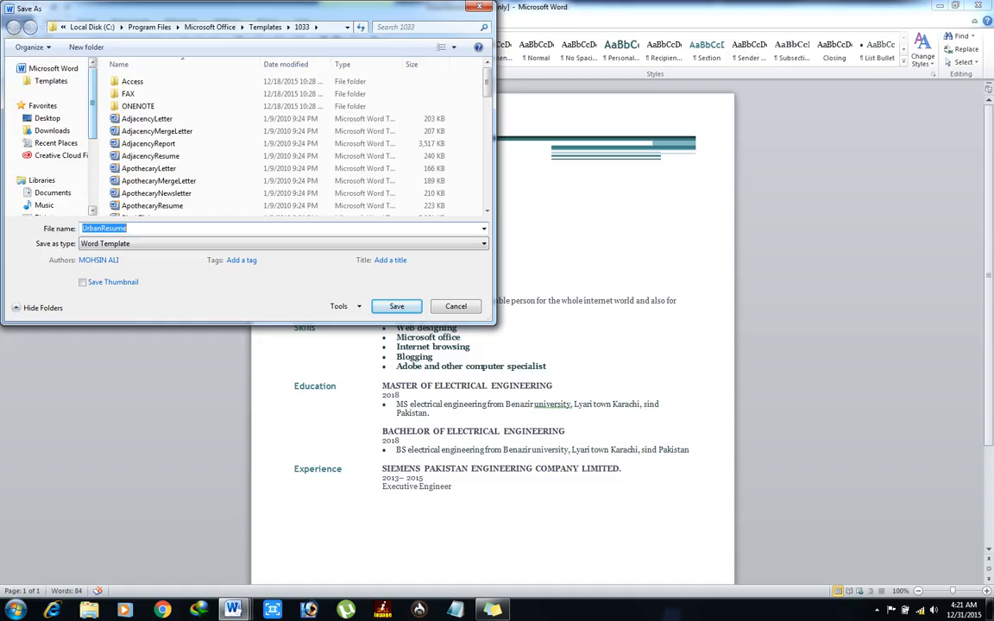
{"action": "left_click", "coordinate": [48, 118]}
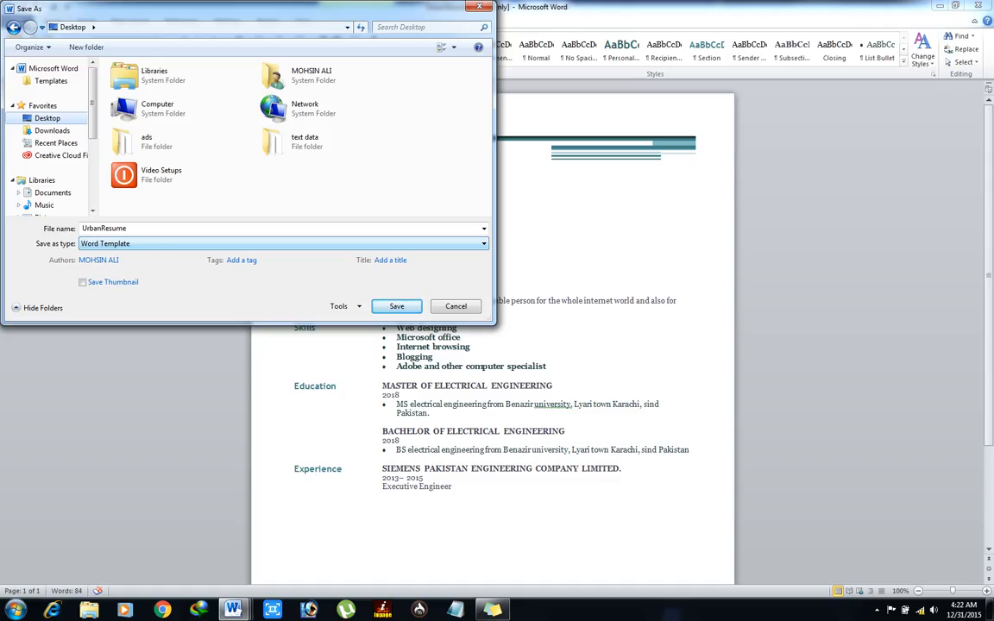
{"action": "left_click", "coordinate": [283, 244]}
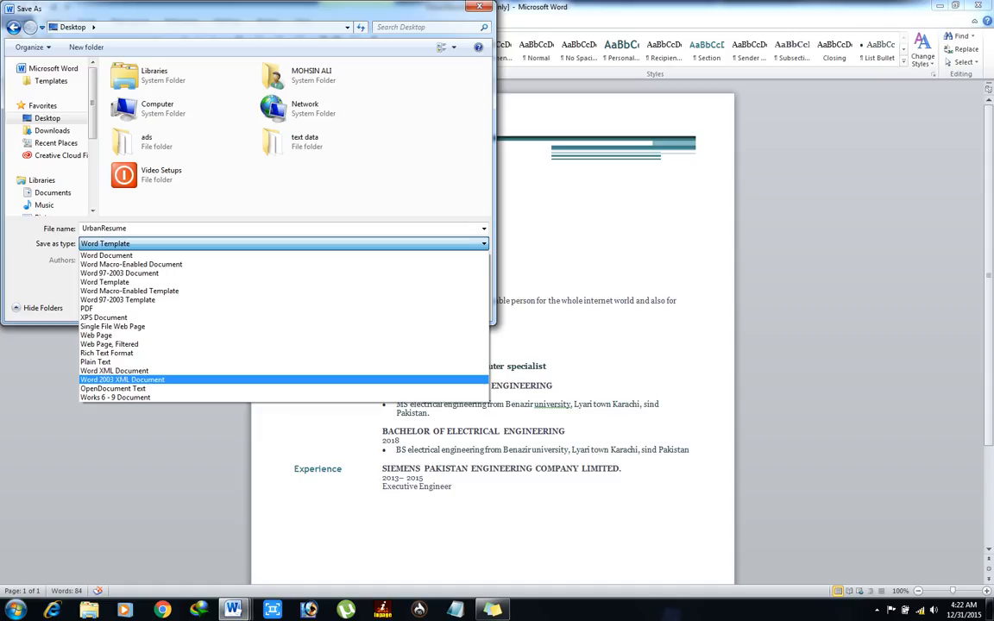
{"action": "key", "text": "Escape"}
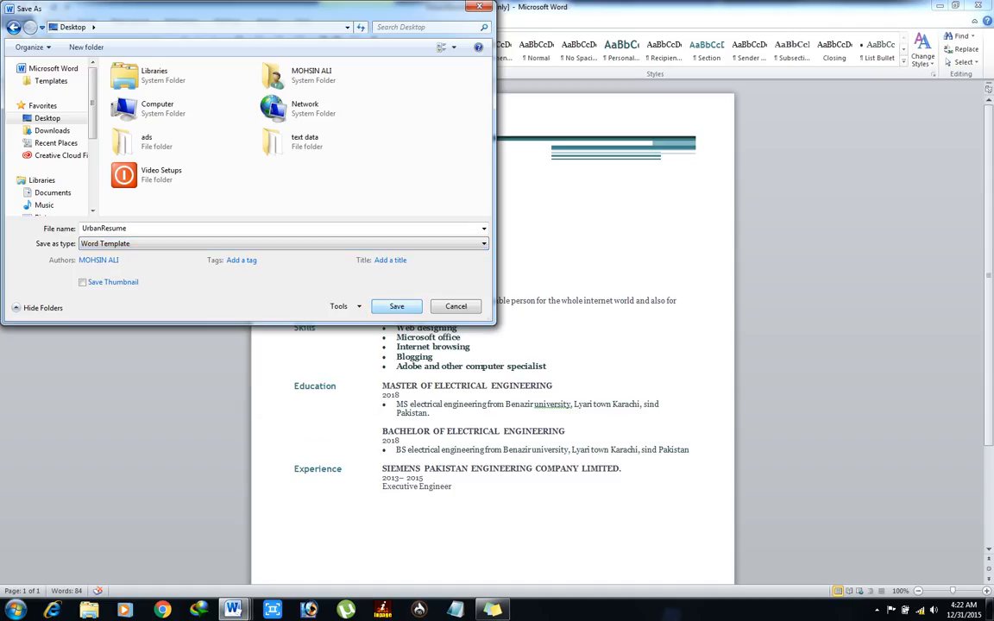
{"action": "key", "text": "Return"}
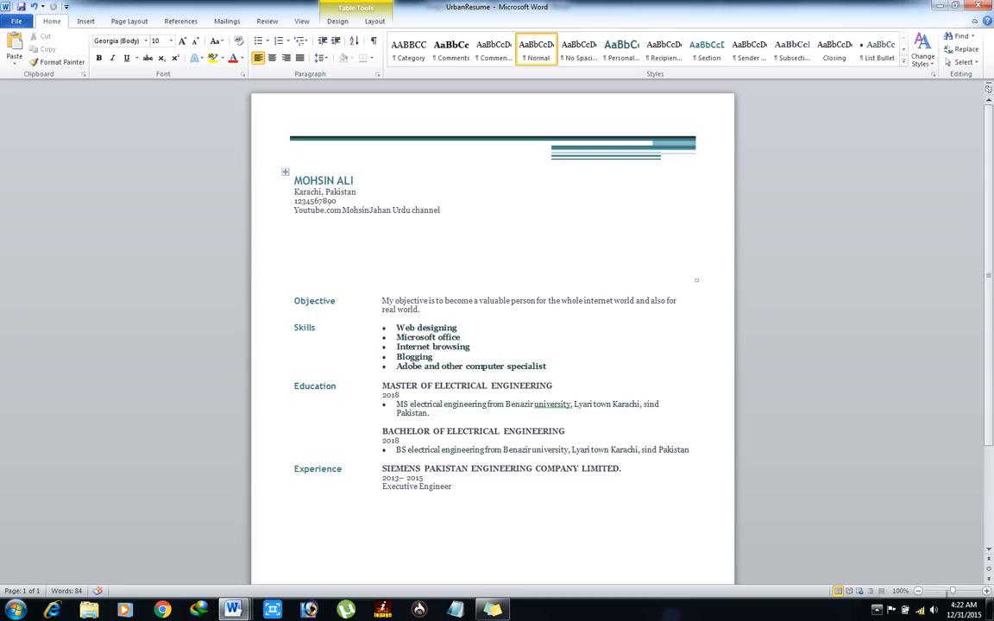
{"action": "left_click", "coordinate": [876, 610]}
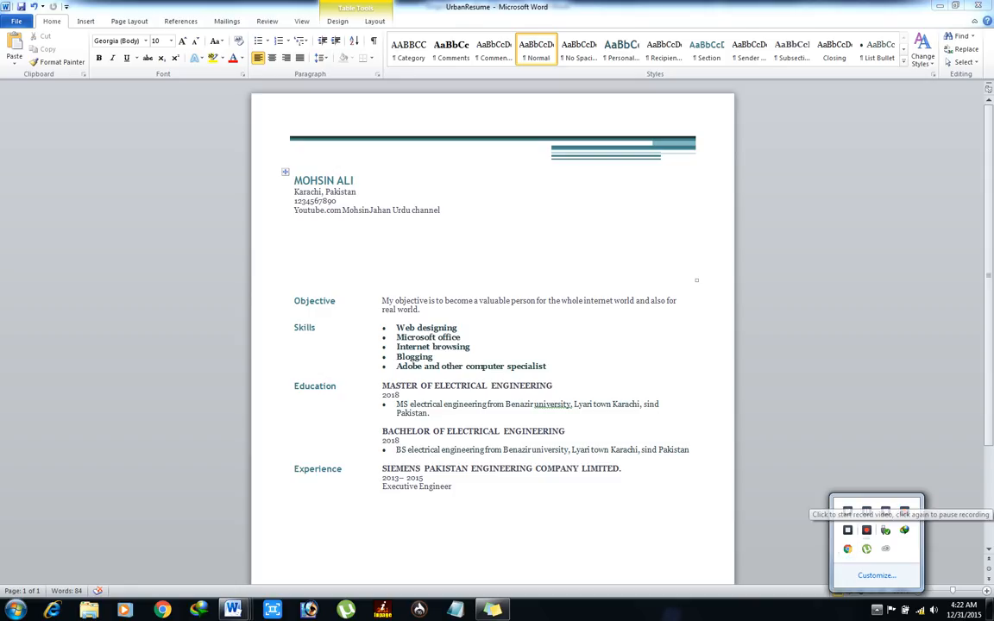
{"action": "left_click", "coordinate": [866, 511]}
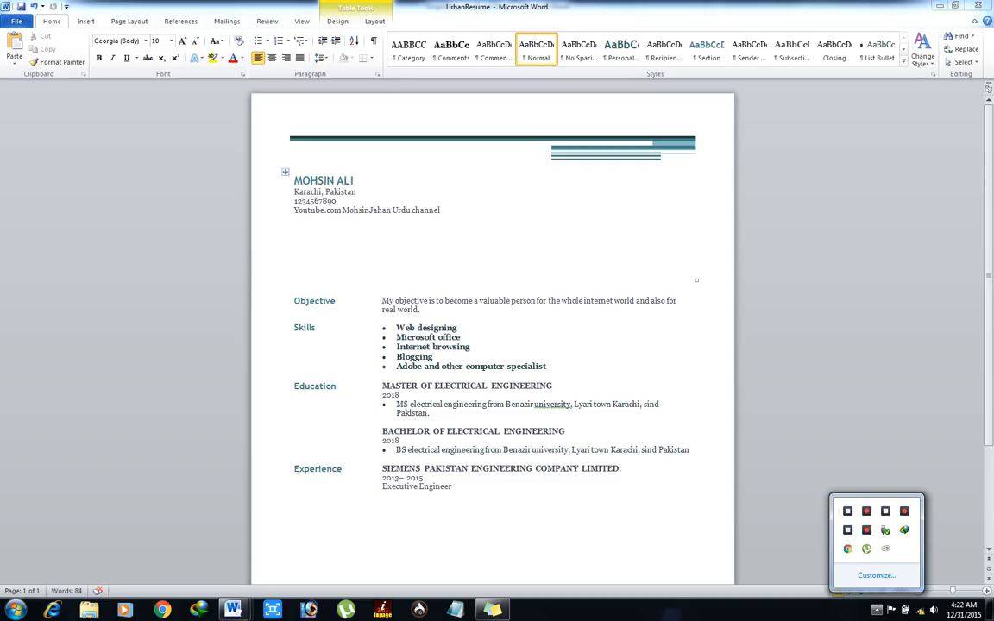
{"action": "left_click", "coordinate": [877, 610]}
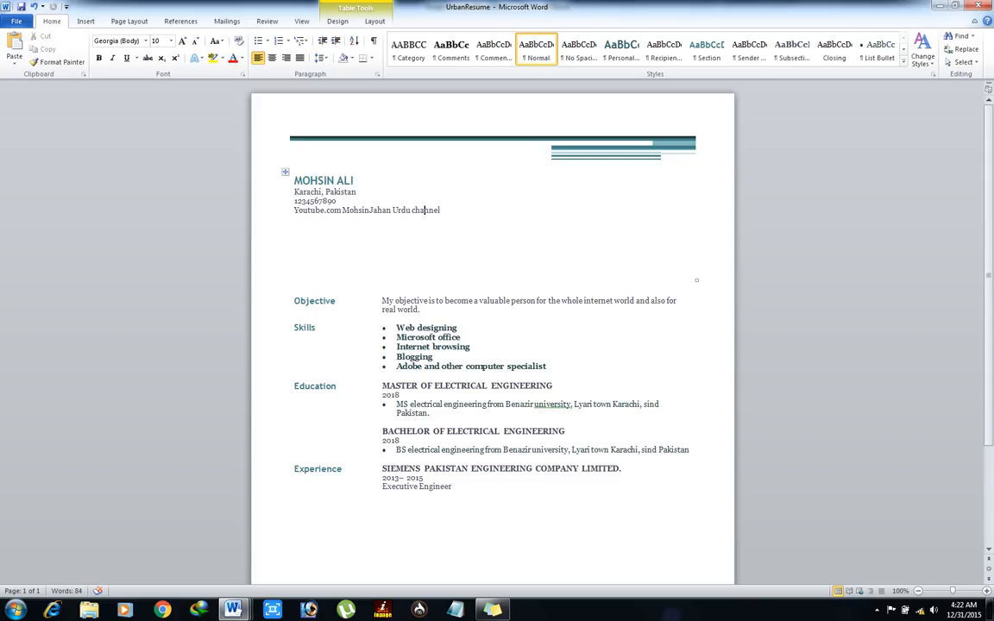
{"action": "key", "text": "Down"}
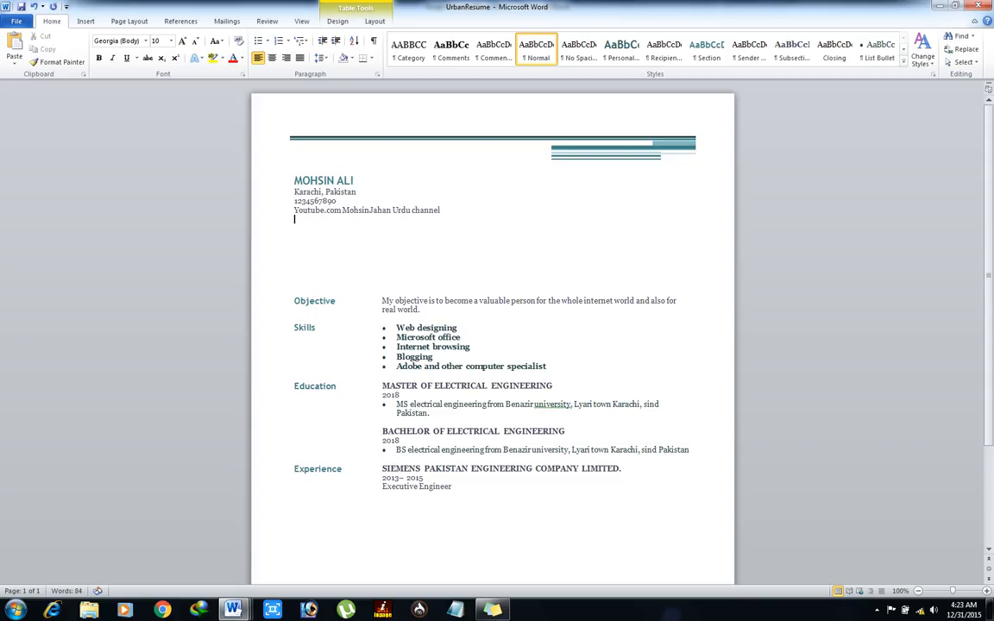
{"action": "type", "text": "WWW.NEWPIMSAT.WEE"}
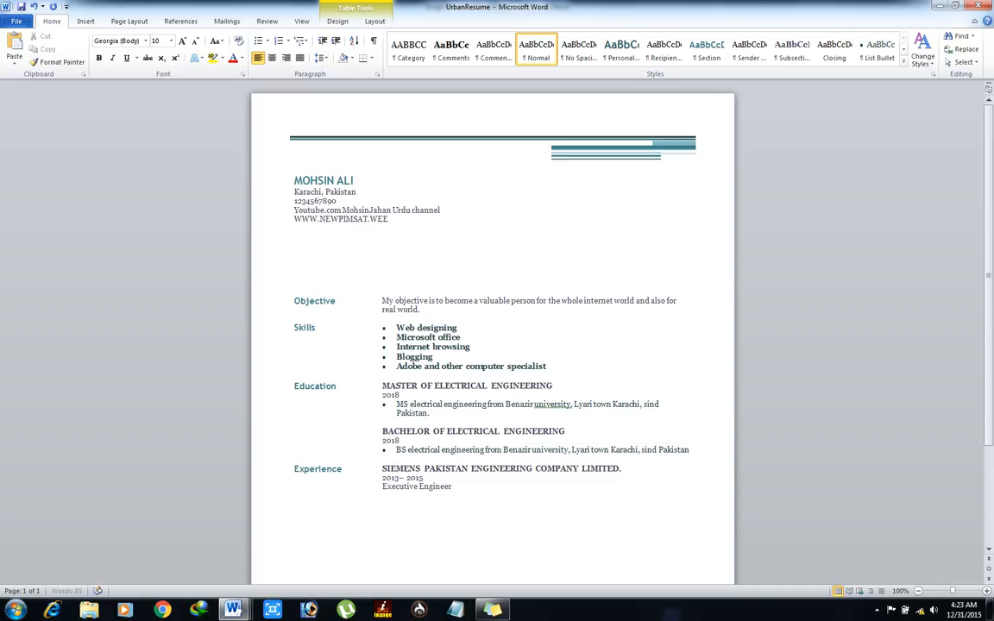
{"action": "type", "text": "BLY.COM"}
{"action": "key", "text": "Return"}
{"action": "left_click", "coordinate": [295, 228]}
{"action": "left_click_drag", "start_coordinate": [294, 228], "coordinate": [295, 181]}
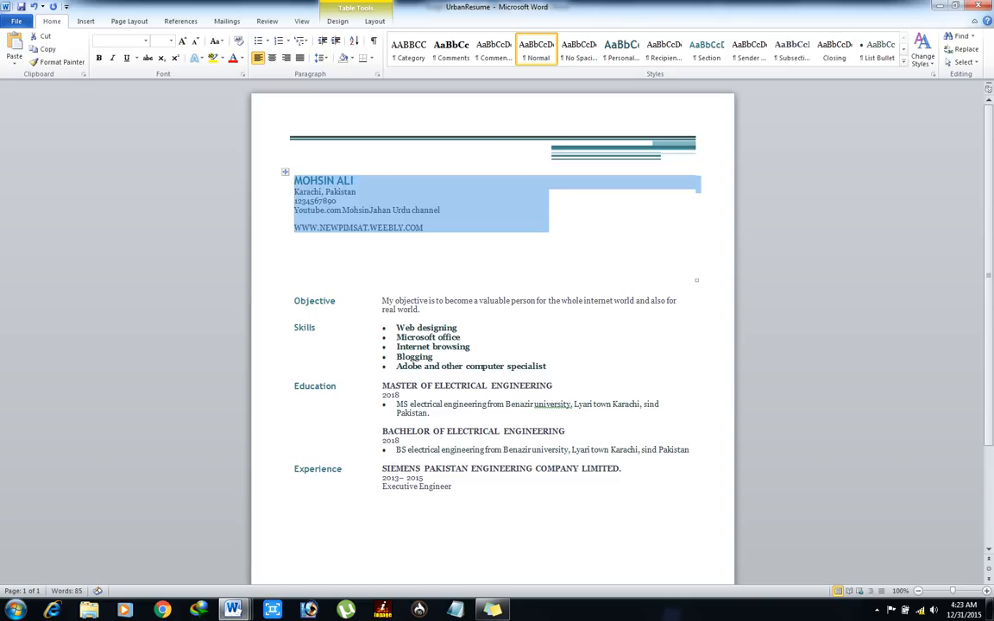
{"action": "key", "text": "Up"}
{"action": "key", "text": "Down"}
{"action": "key", "text": "Down"}
{"action": "key", "text": "Down"}
{"action": "key", "text": "Down"}
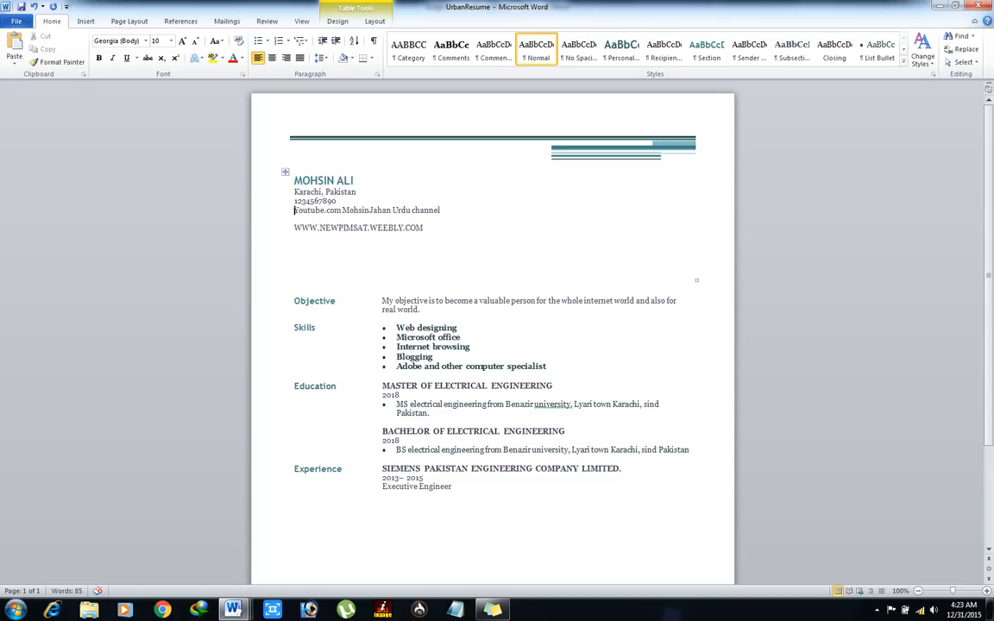
{"action": "key", "text": "shift+Right"}
{"action": "key", "text": "shift+Right"}
{"action": "key", "text": "shift+Right"}
{"action": "key", "text": "shift+Right"}
{"action": "key", "text": "shift+Right"}
{"action": "key", "text": "shift+Right"}
{"action": "key", "text": "shift+Right"}
{"action": "key", "text": "shift+Right"}
{"action": "key", "text": "shift+Right"}
{"action": "key", "text": "shift+Right"}
{"action": "key", "text": "shift+Right"}
{"action": "key", "text": "shift+Right"}
{"action": "key", "text": "shift+Right"}
{"action": "key", "text": "shift+Right"}
{"action": "key", "text": "shift+Right"}
{"action": "key", "text": "shift+Right"}
{"action": "key", "text": "shift+Right"}
{"action": "key", "text": "shift+Right"}
{"action": "key", "text": "shift+Right"}
{"action": "key", "text": "shift+Right"}
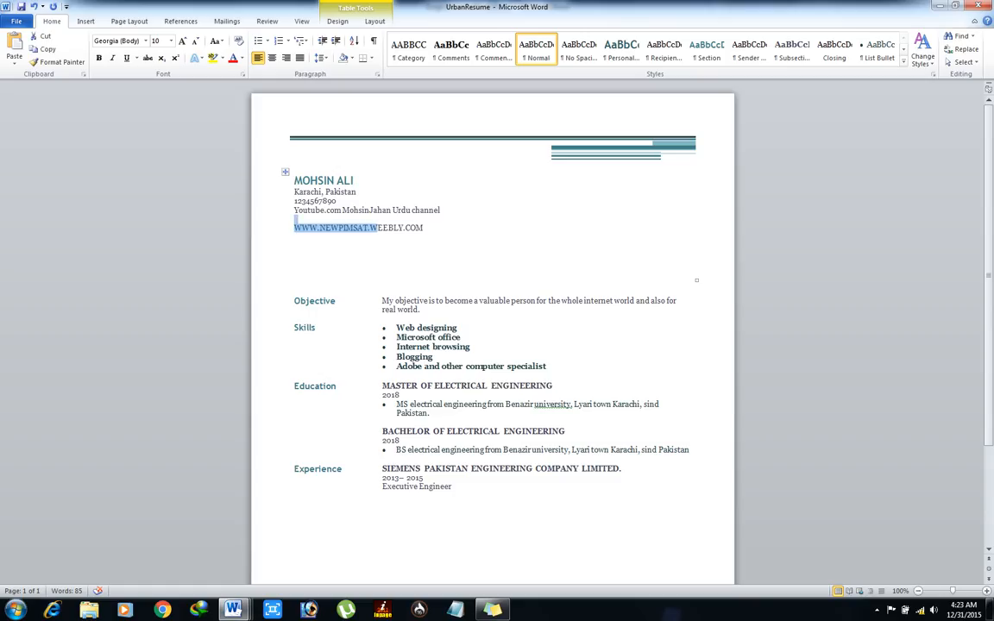